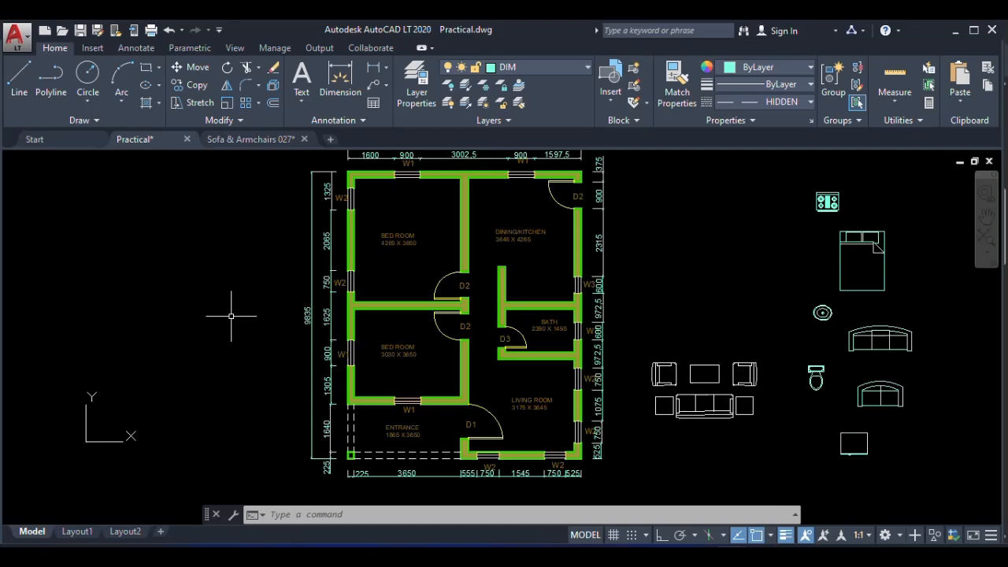
Open DesignCenter and look through the sample drawings in its DesignCenter folder
text(de)
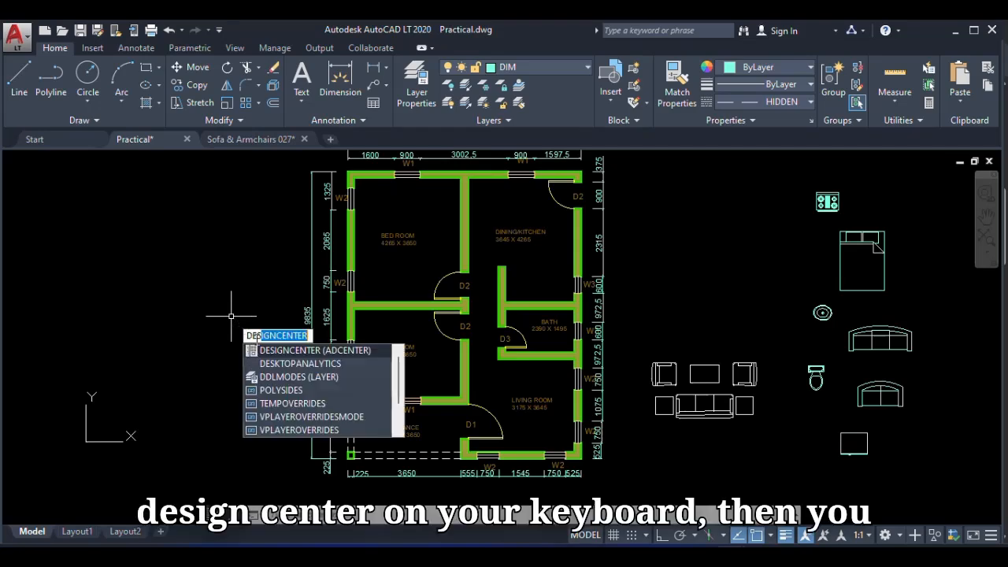
key(Return)
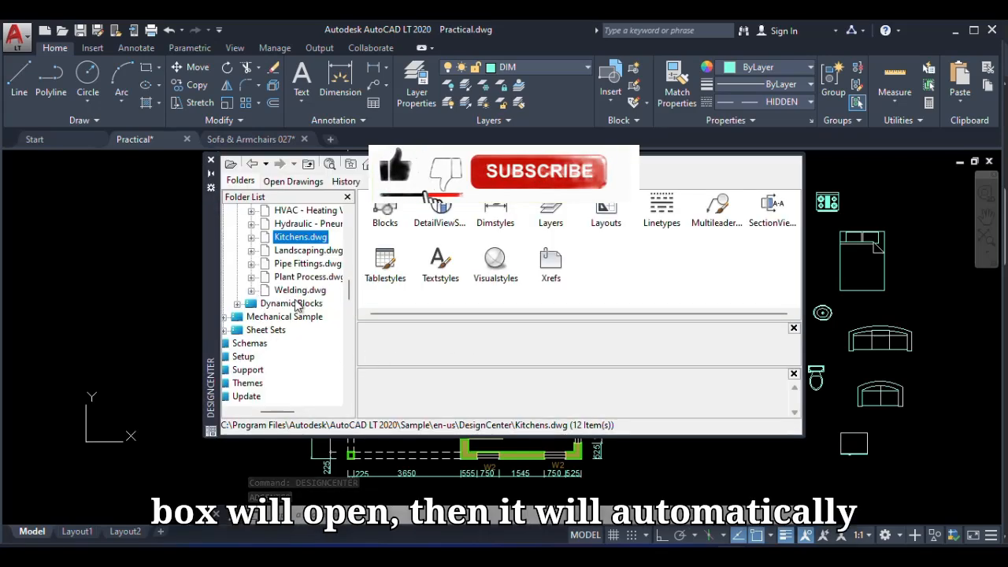
scroll(298, 305, up, 1)
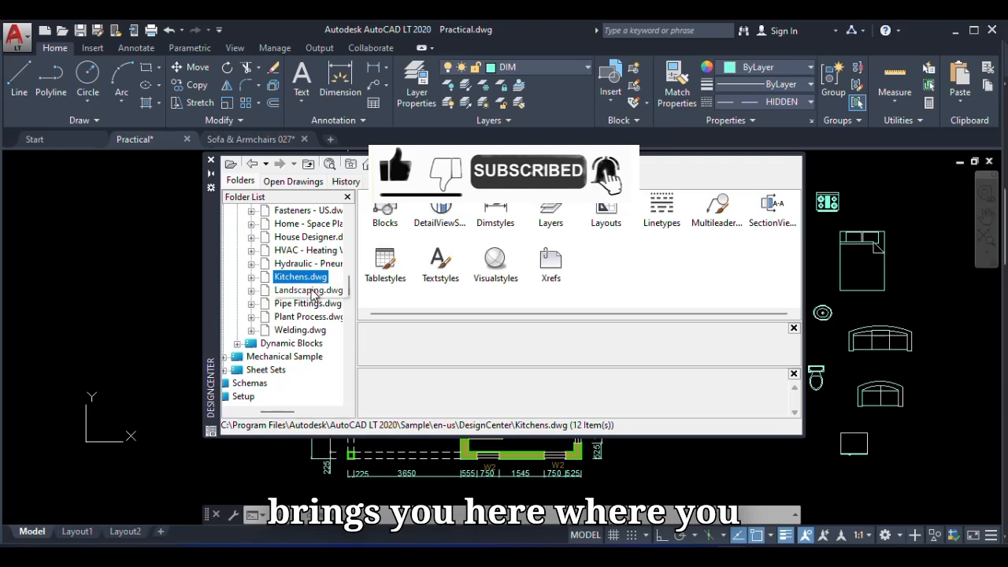
scroll(287, 303, up, 1)
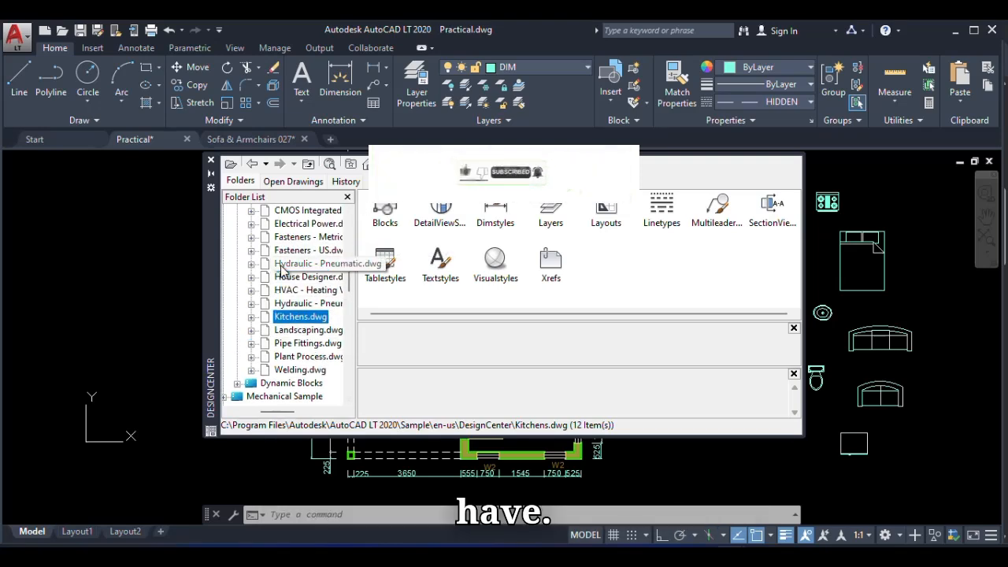
click(280, 305)
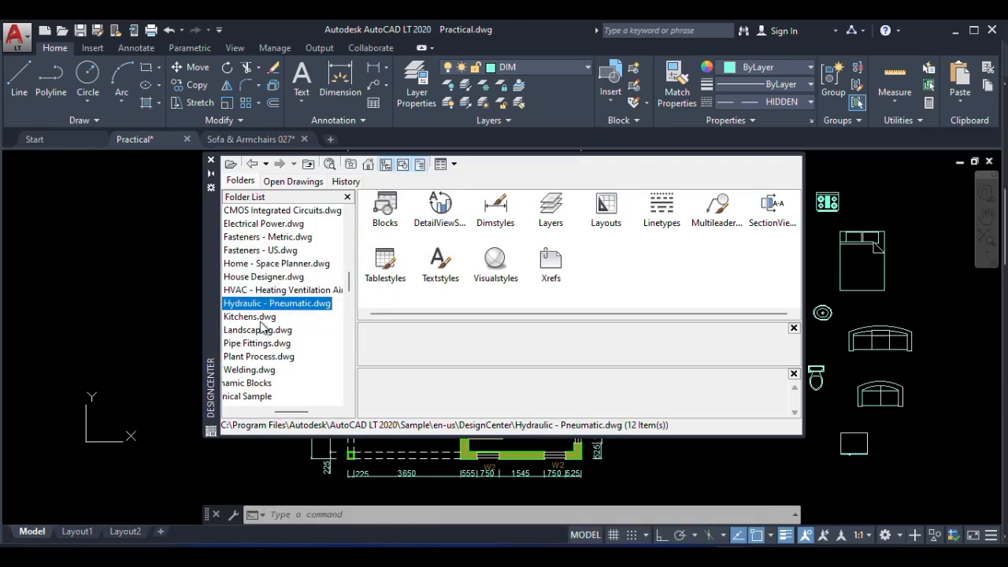
drag(294, 412, 267, 415)
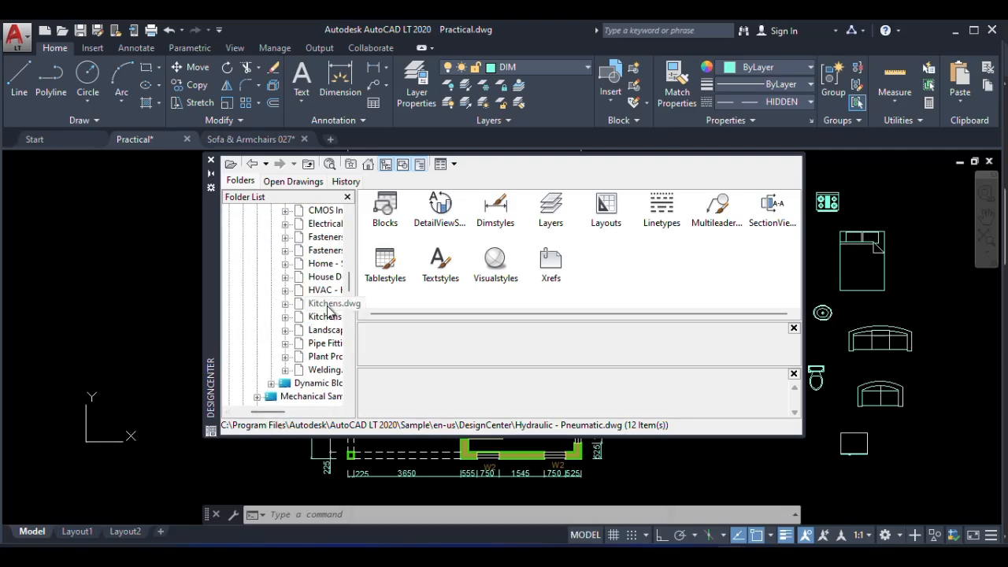
Display the blocks contained in Home - Space Planner.dwg and look through them
click(304, 266)
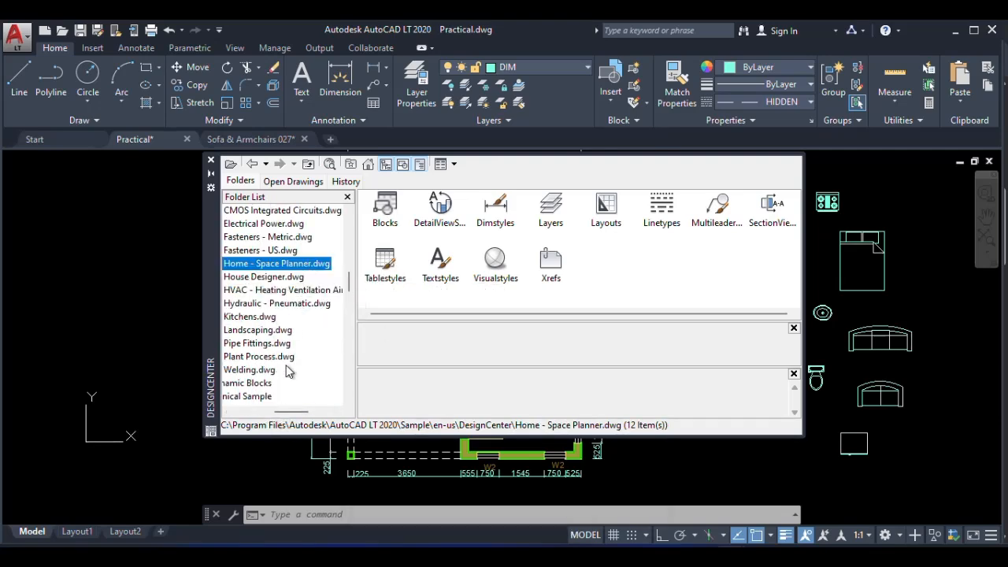
drag(301, 416, 291, 415)
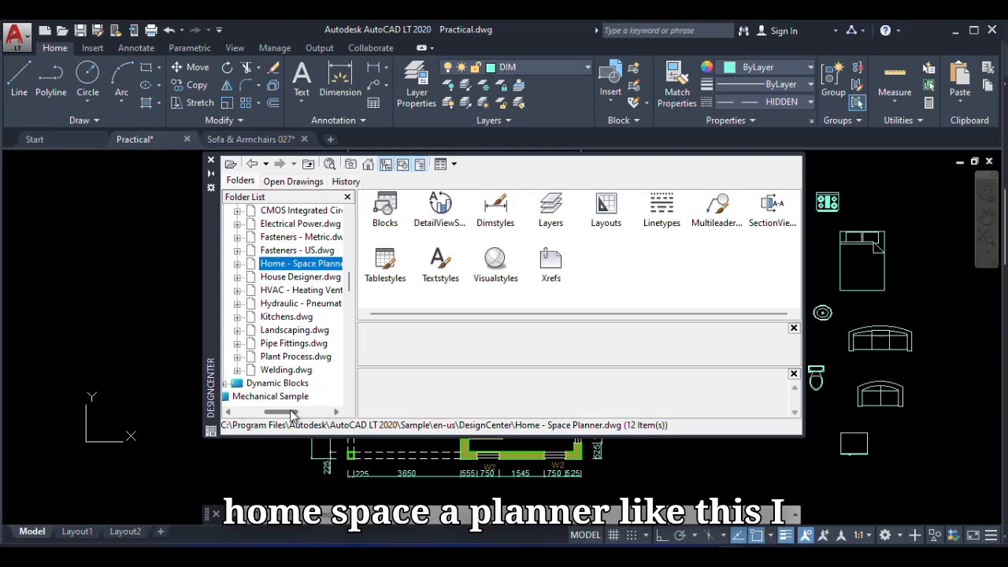
click(237, 265)
click(286, 250)
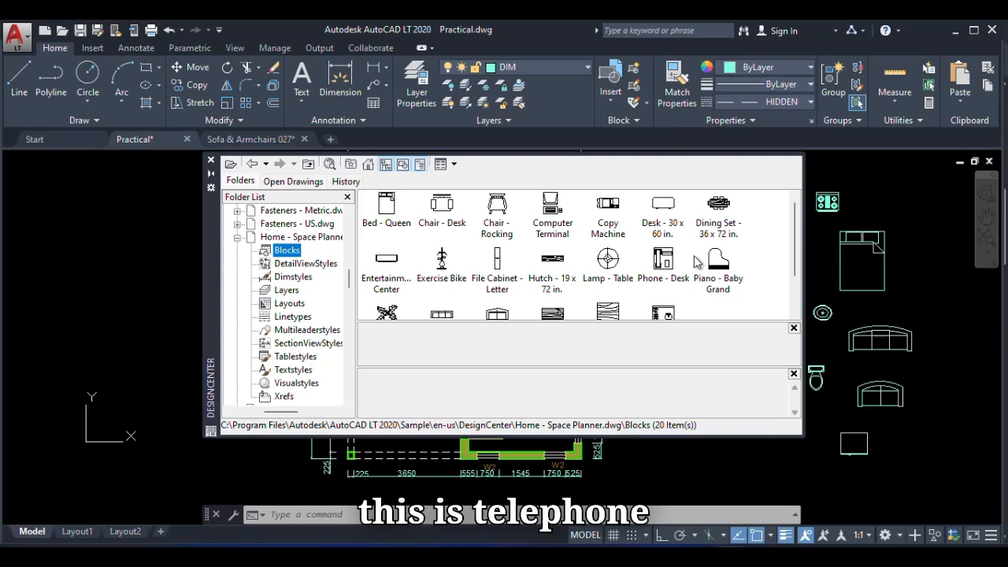
scroll(640, 292, down, 1)
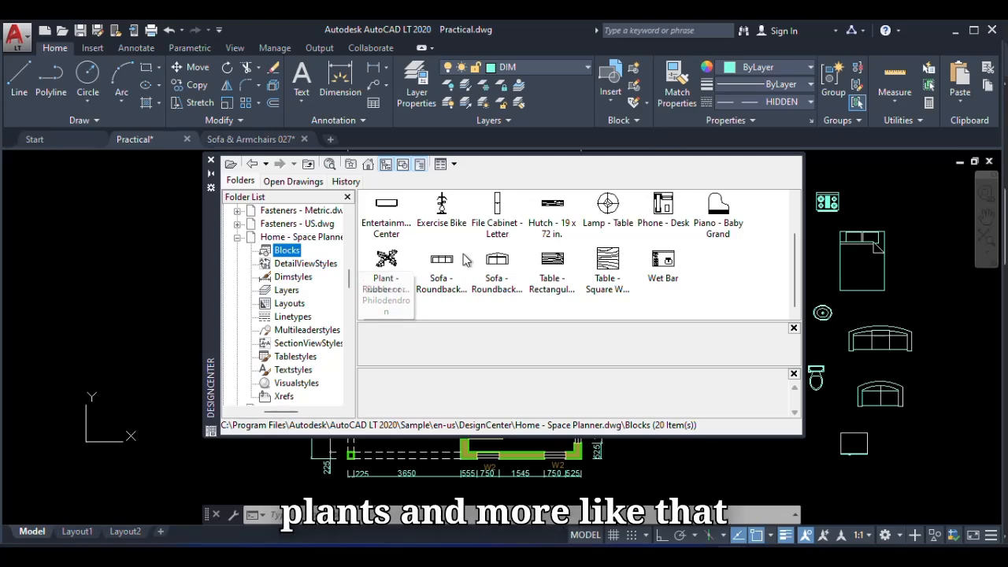
scroll(465, 259, up, 1)
Collapse Home - Space Planner.dwg and its parent DesignCenter and en-us folders in the folder tree
click(237, 237)
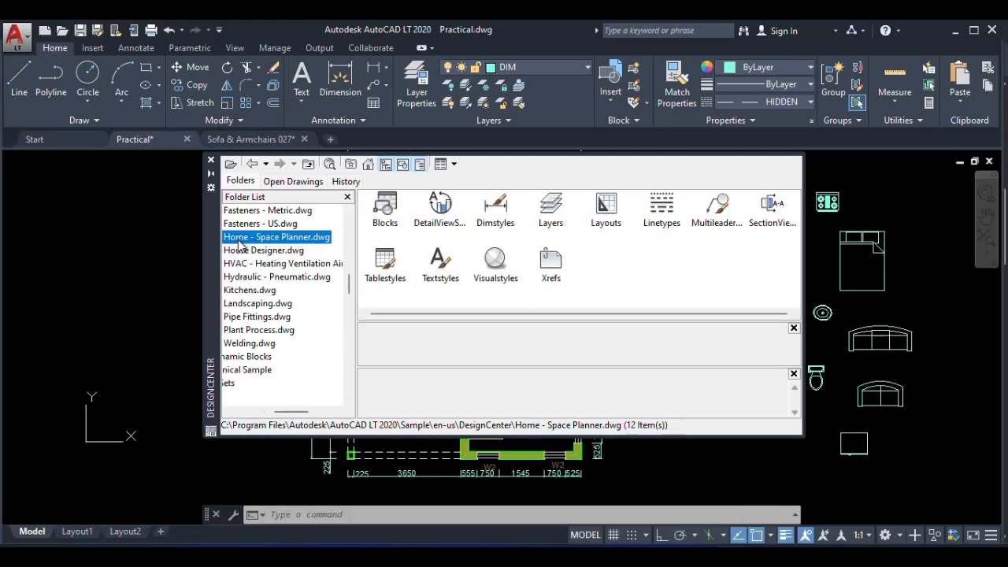
drag(291, 416, 272, 410)
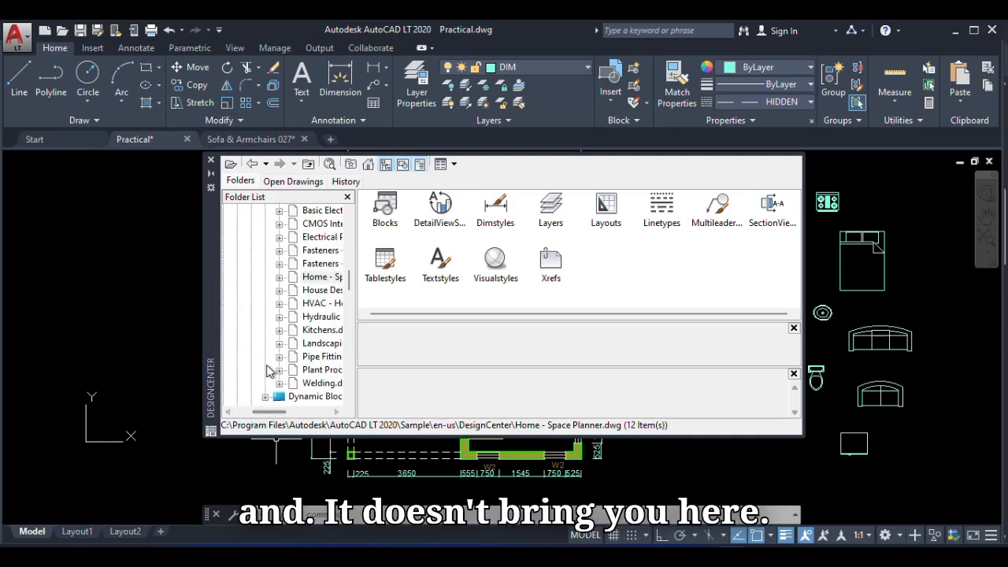
scroll(265, 365, up, 2)
click(266, 251)
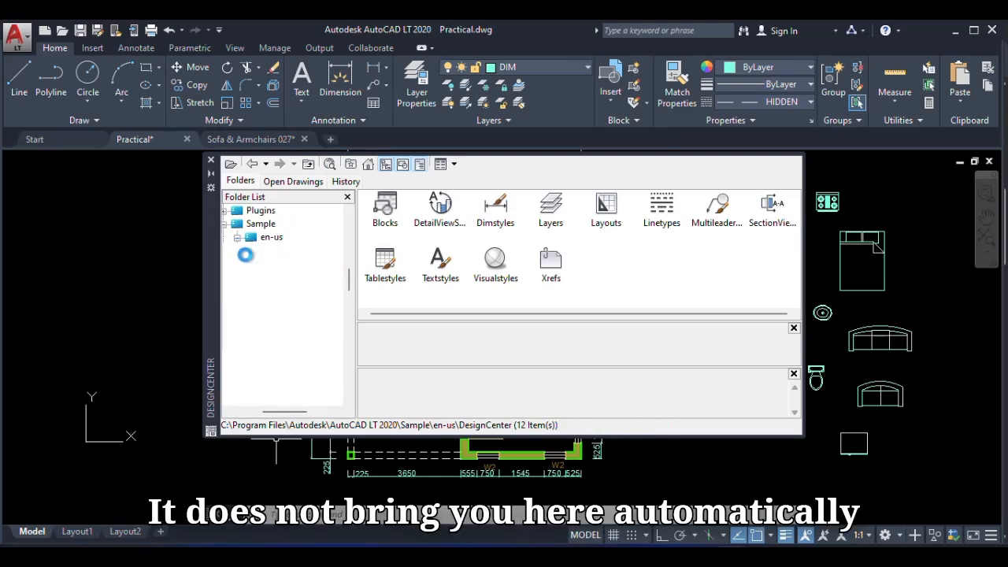
click(237, 238)
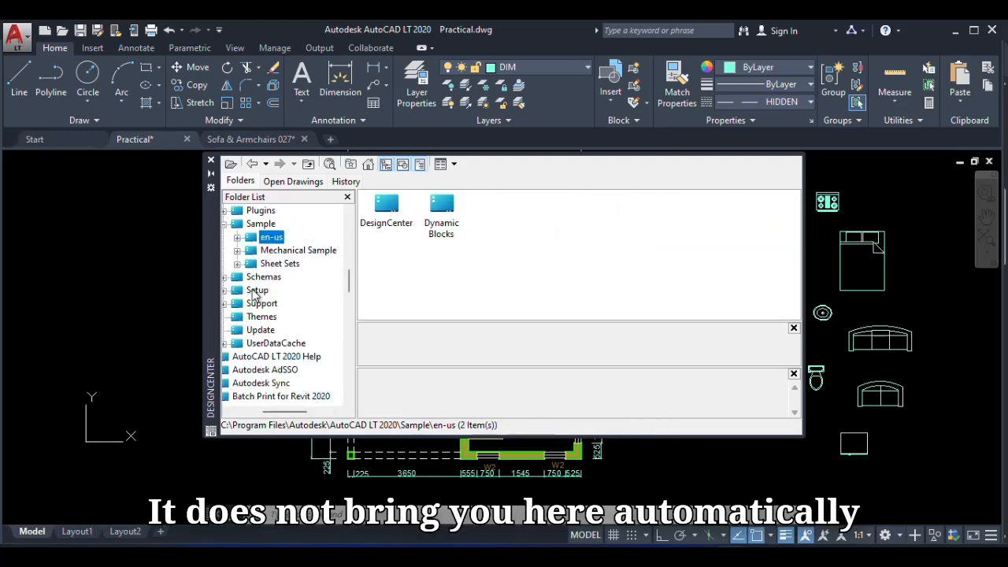
drag(276, 411, 260, 412)
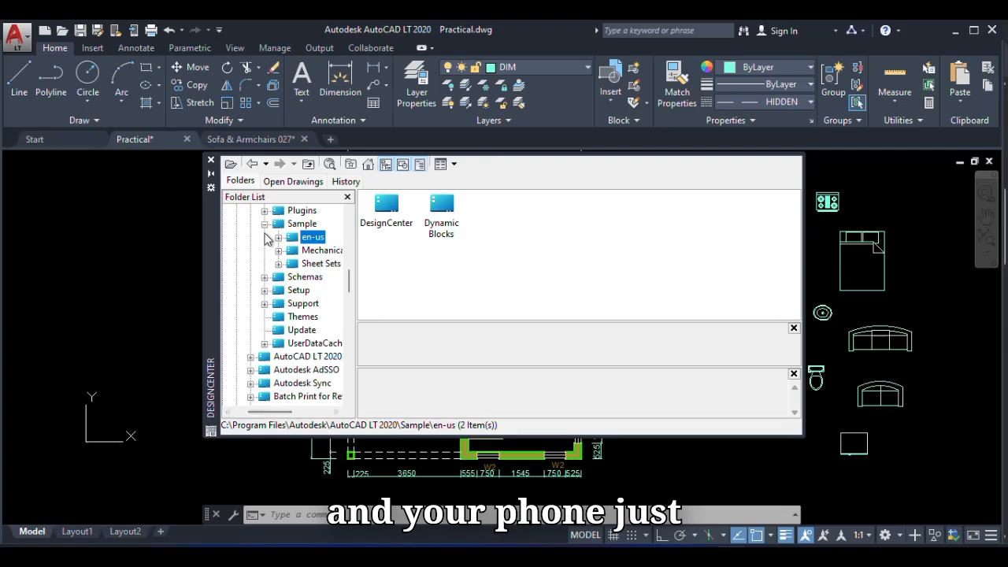
Collapse the Sample, AutoCAD LT 2020, Autodesk and Program Files folders in the folder tree
click(265, 225)
scroll(246, 345, up, 1)
scroll(248, 346, up, 6)
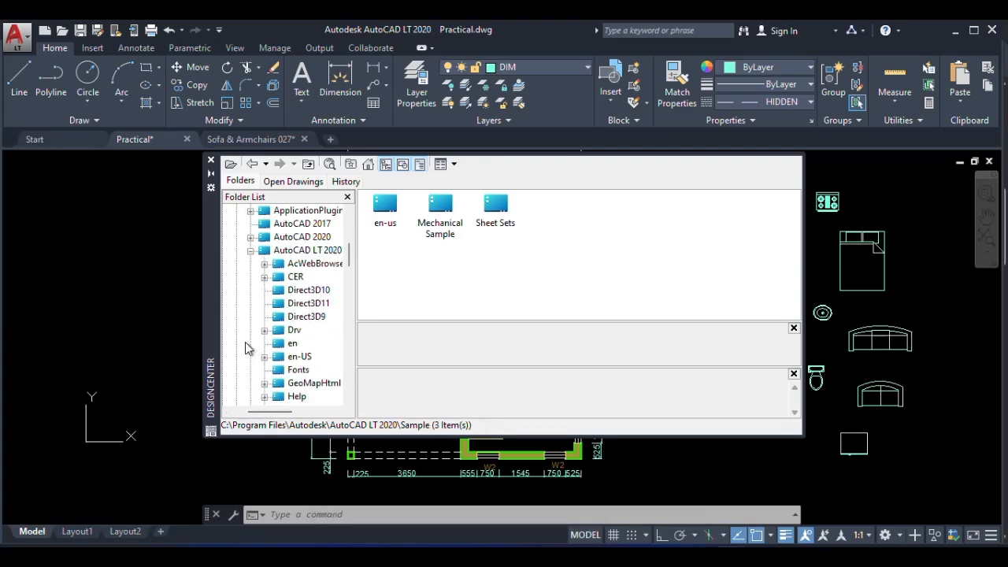
click(251, 291)
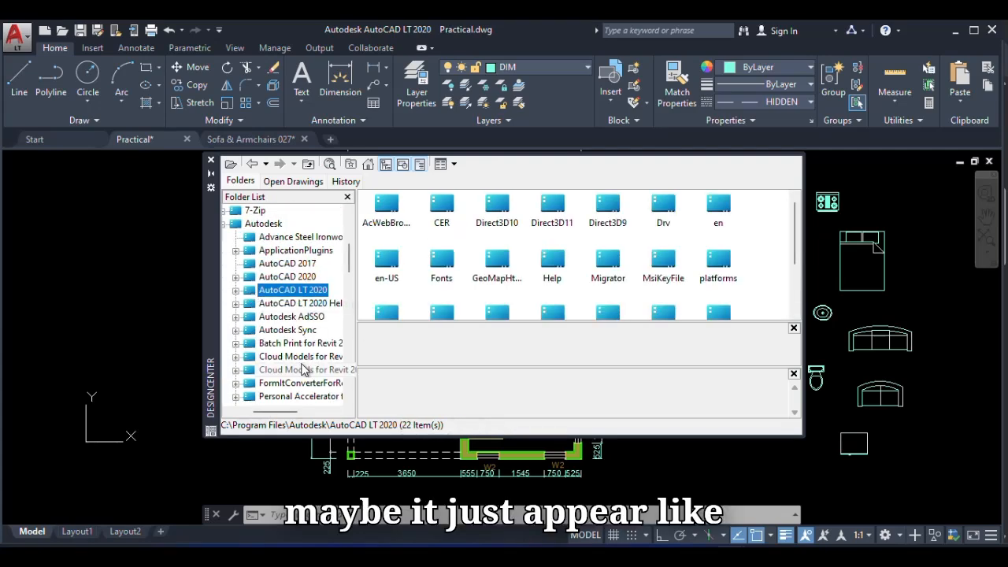
drag(286, 411, 233, 415)
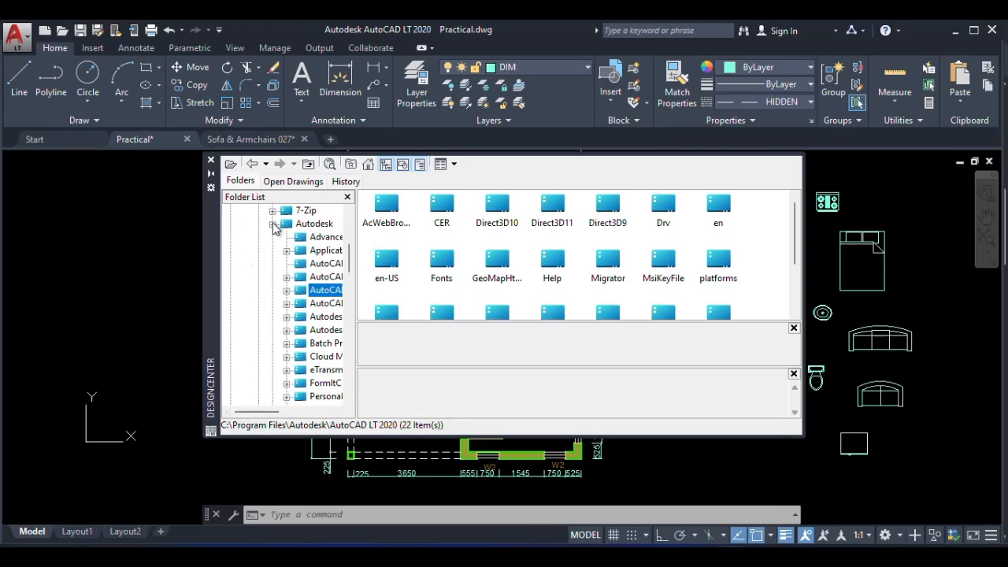
click(272, 224)
scroll(254, 306, up, 3)
click(254, 319)
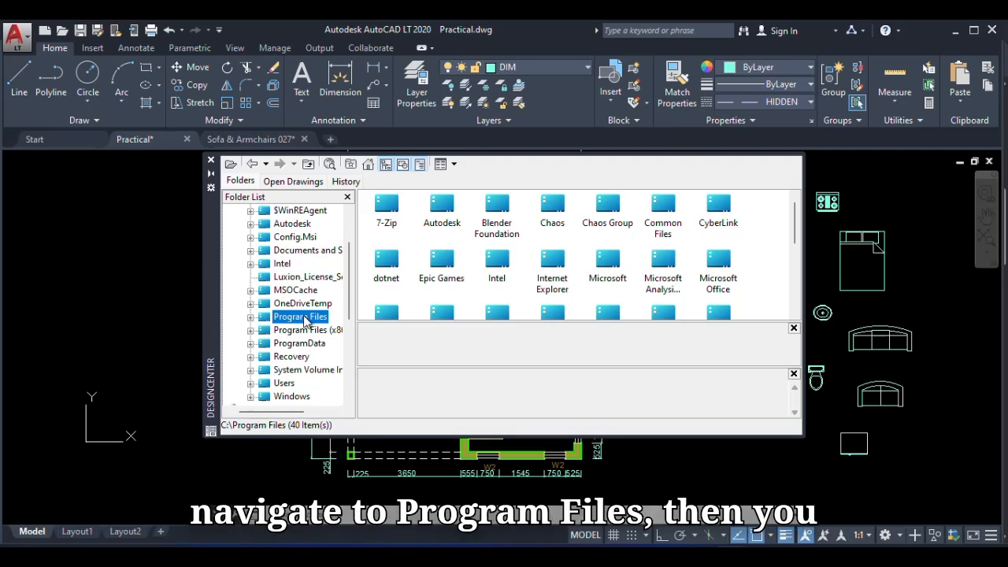
Expand Program Files, Autodesk and AutoCAD LT 2020 in the DesignCenter folder tree
click(250, 317)
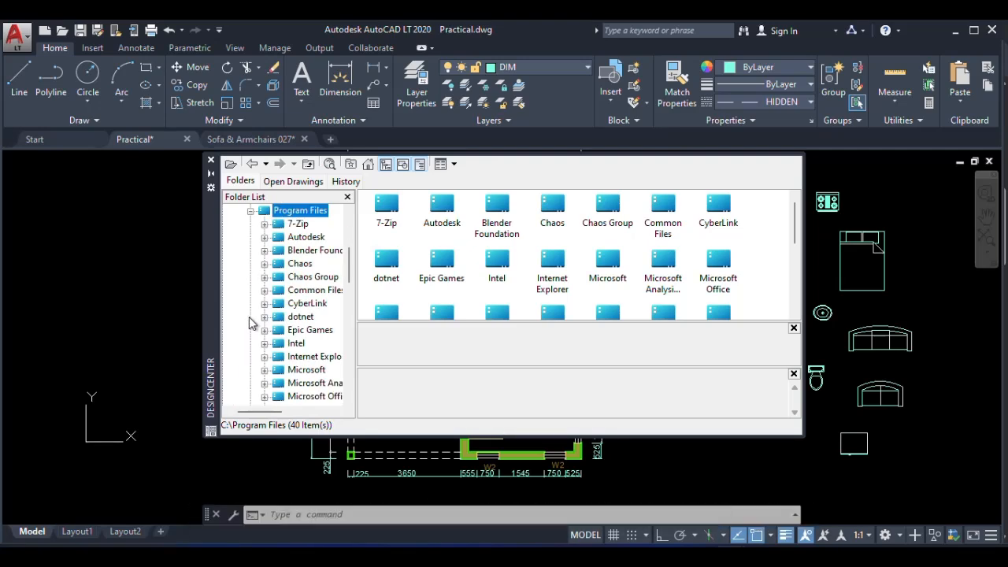
click(265, 237)
drag(265, 412, 273, 416)
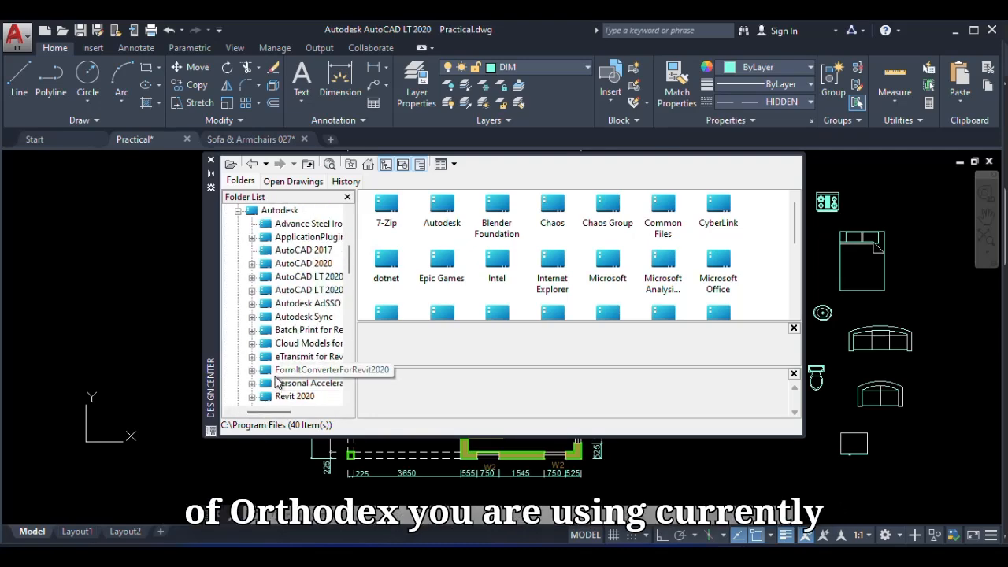
click(252, 277)
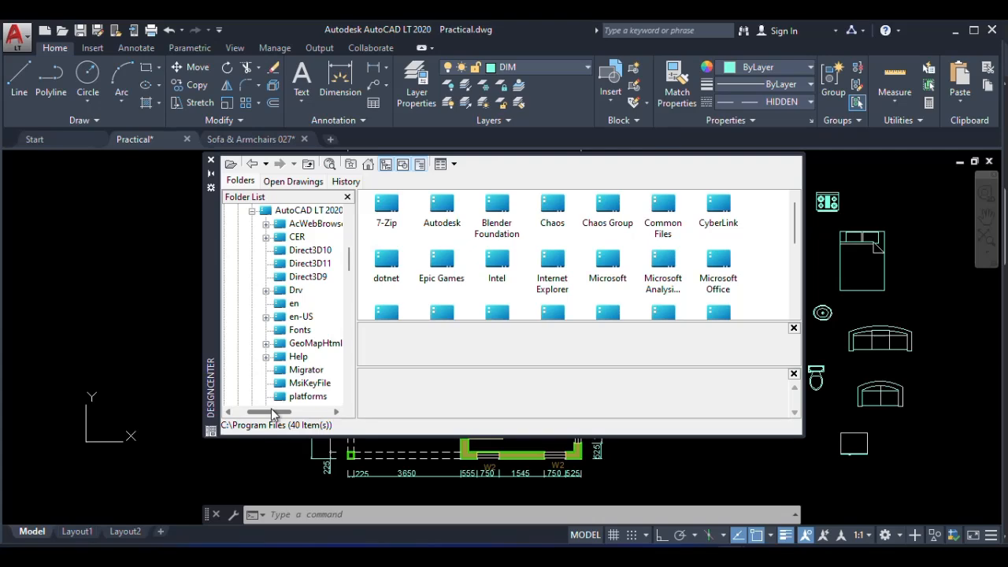
drag(274, 412, 282, 412)
Expand the Sample, en-us and DesignCenter folders under AutoCAD LT 2020 to list the sample drawings
scroll(274, 353, down, 2)
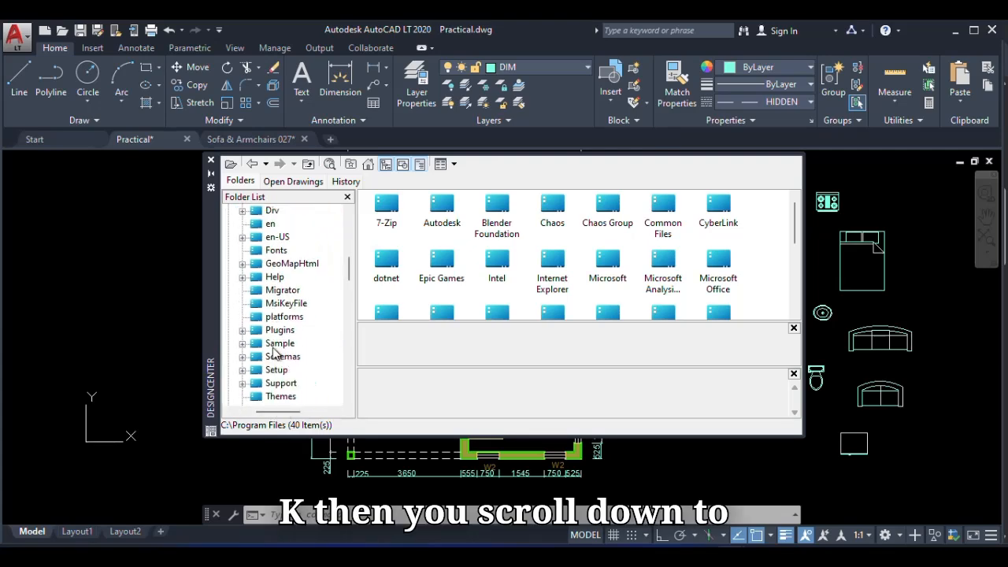
click(243, 344)
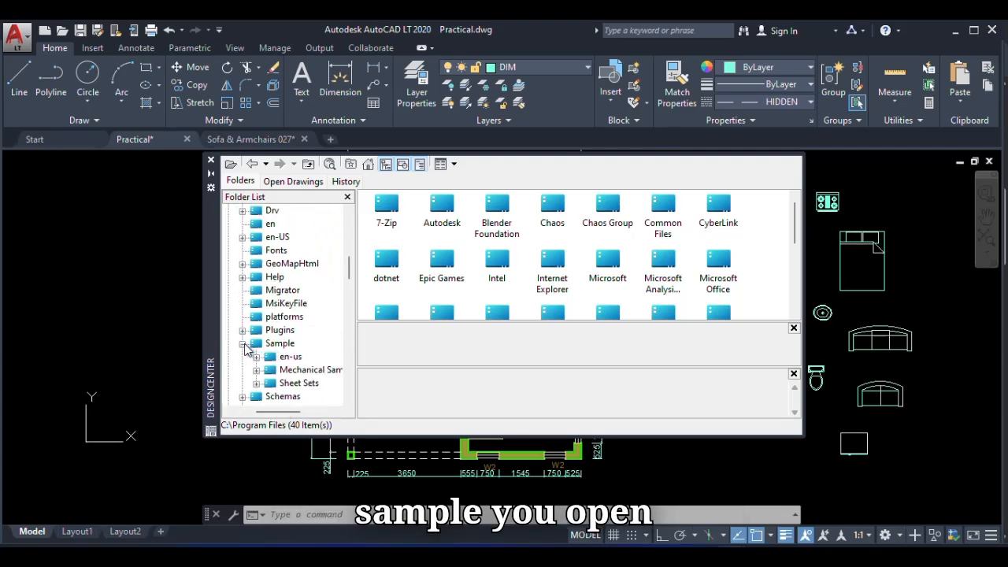
click(257, 358)
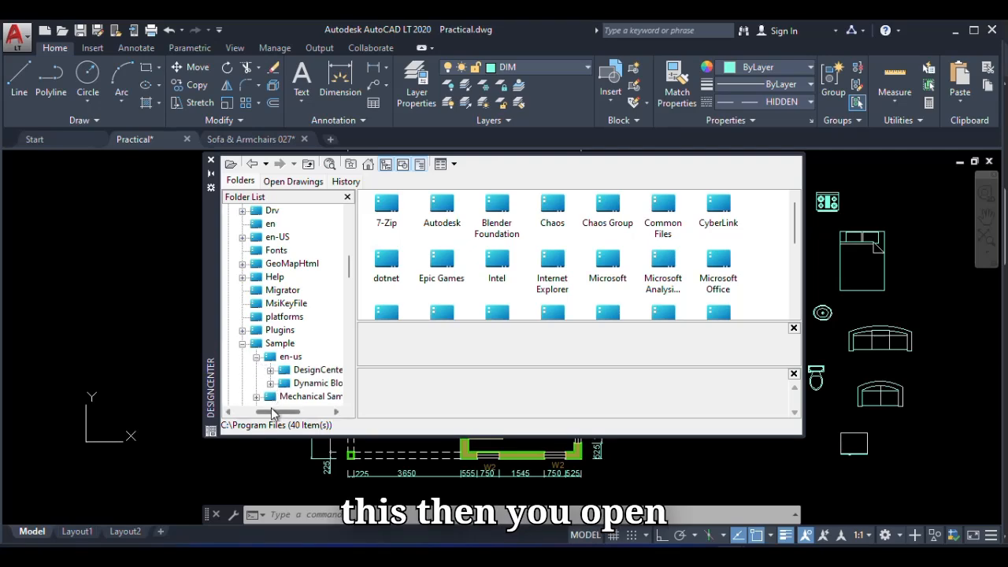
drag(272, 412, 286, 413)
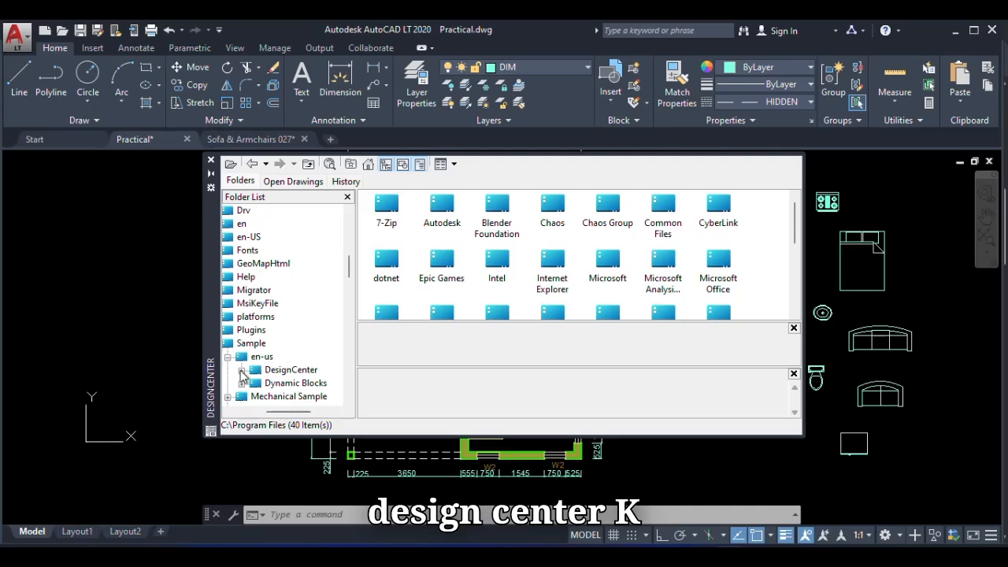
click(243, 370)
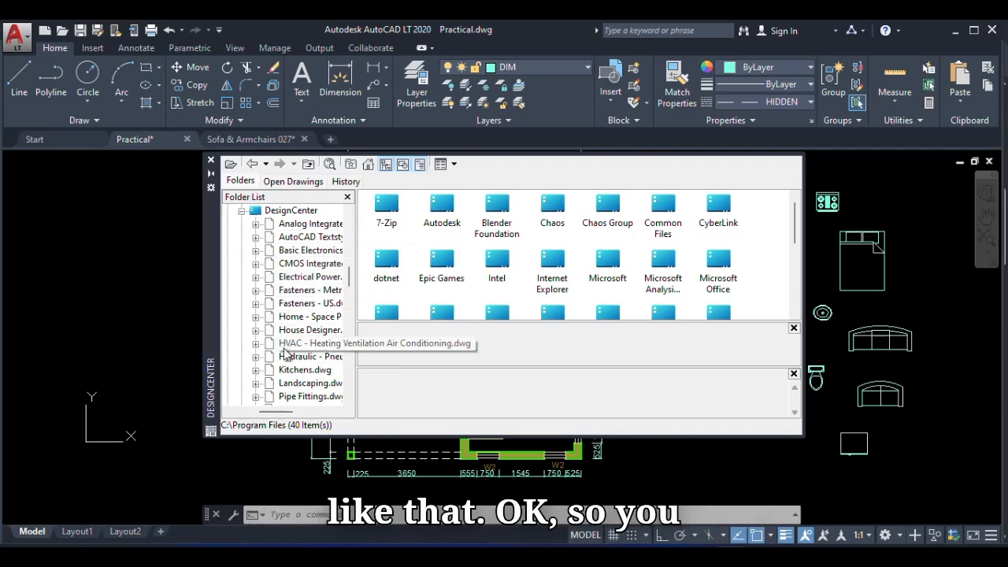
Show the Blocks content of Home - Space Planner.dwg again and close DesignCenter
click(256, 316)
click(304, 251)
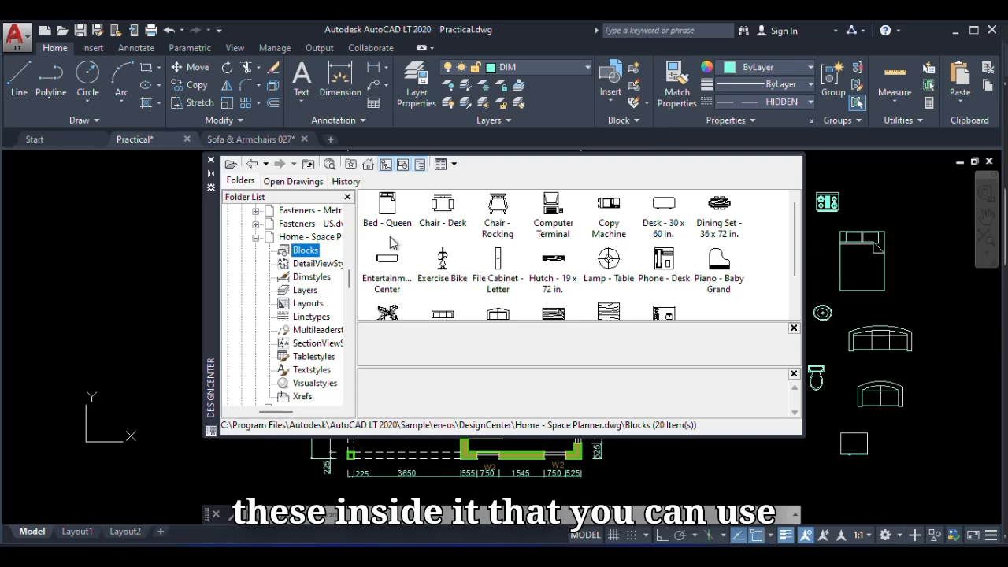
click(211, 162)
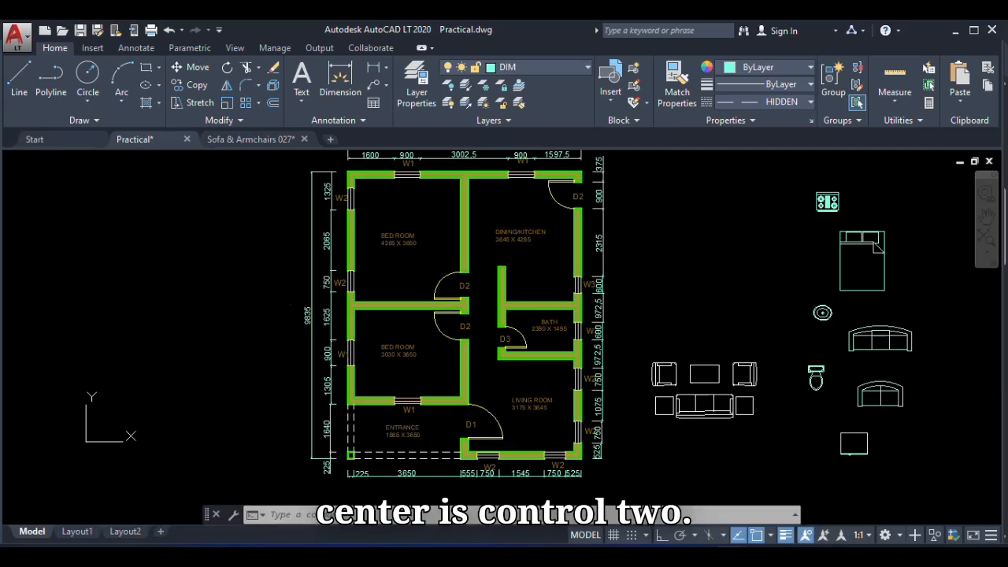
Reopen DesignCenter and close it again
key(ctrl+2)
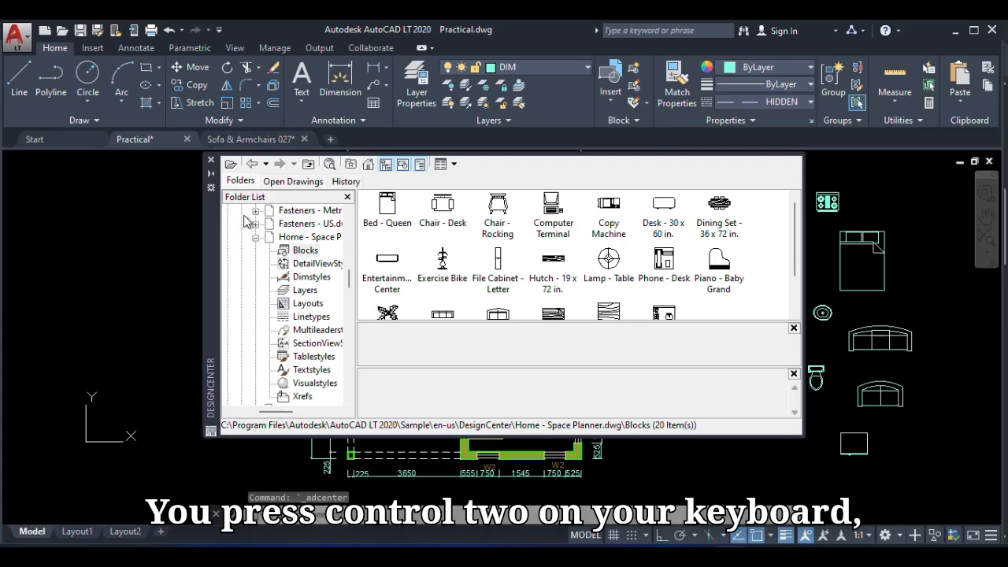
click(212, 162)
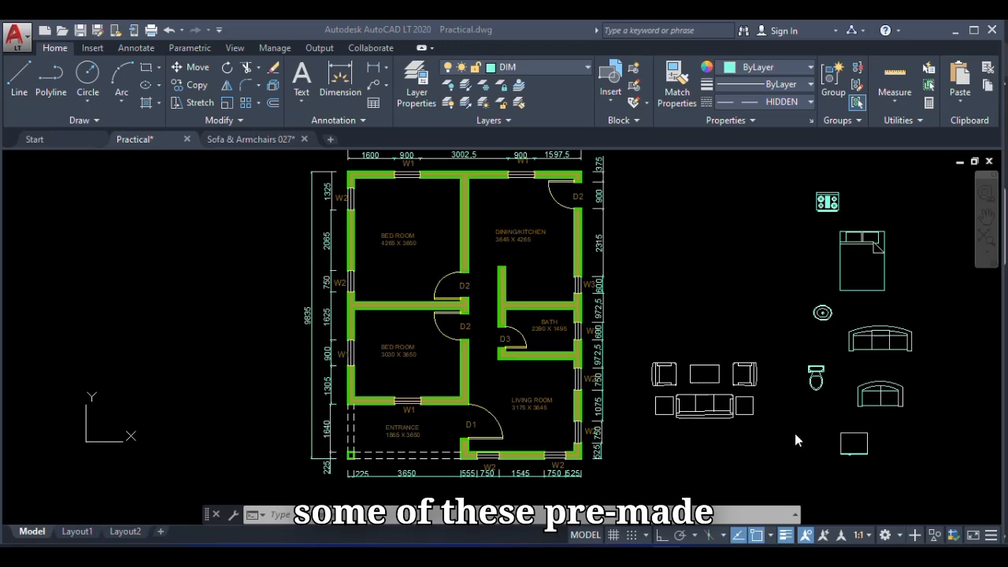
Switch to Chrome and view the freecads.com living room set-up page and the Google results for "free cad blocks"
mouse_move(762, 555)
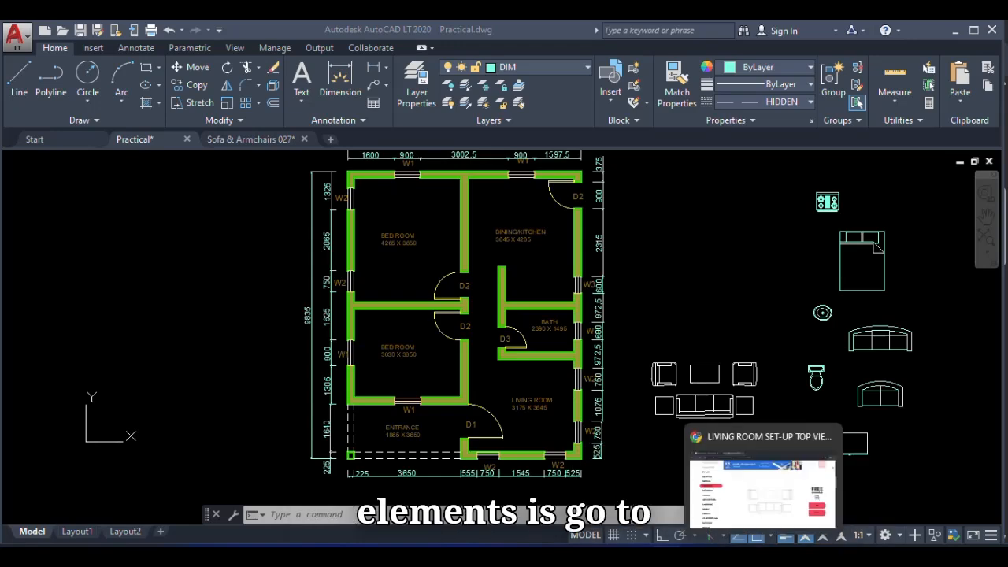
click(763, 489)
scroll(355, 344, up, 4)
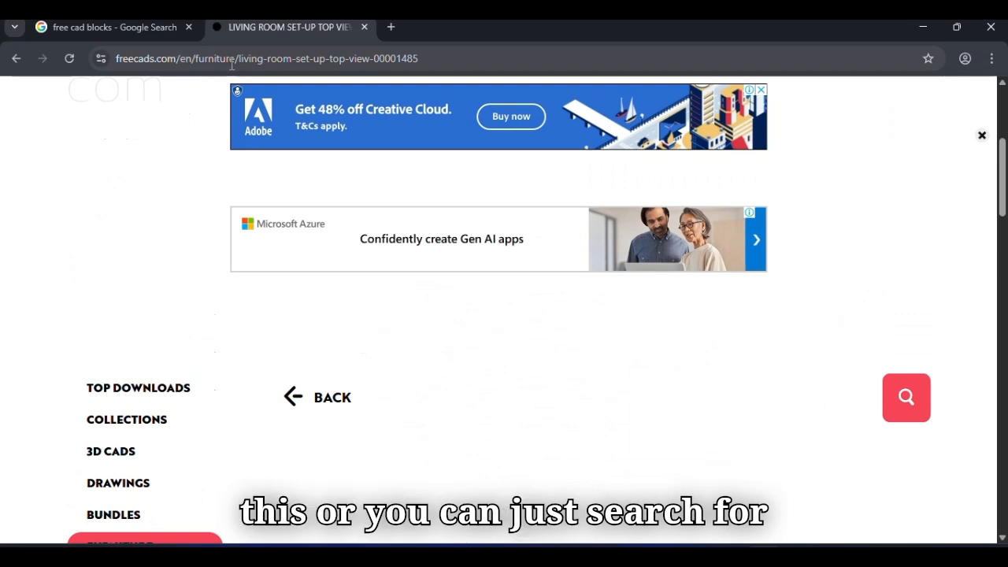
click(128, 26)
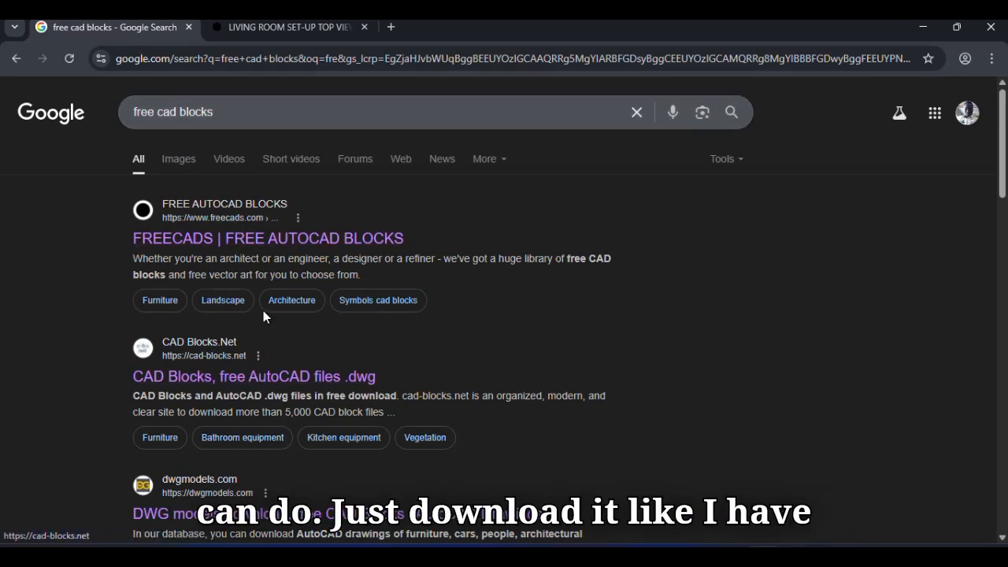
click(274, 28)
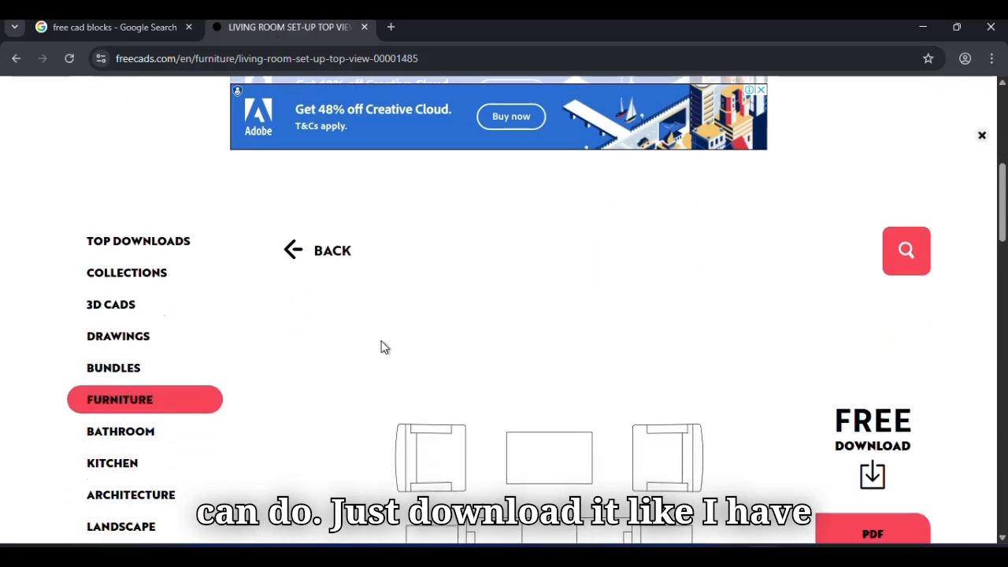
Switch from the freecads.com living room page to Practical.dwg in AutoCAD and view the sofa set beside the floor plan
scroll(380, 347, down, 2)
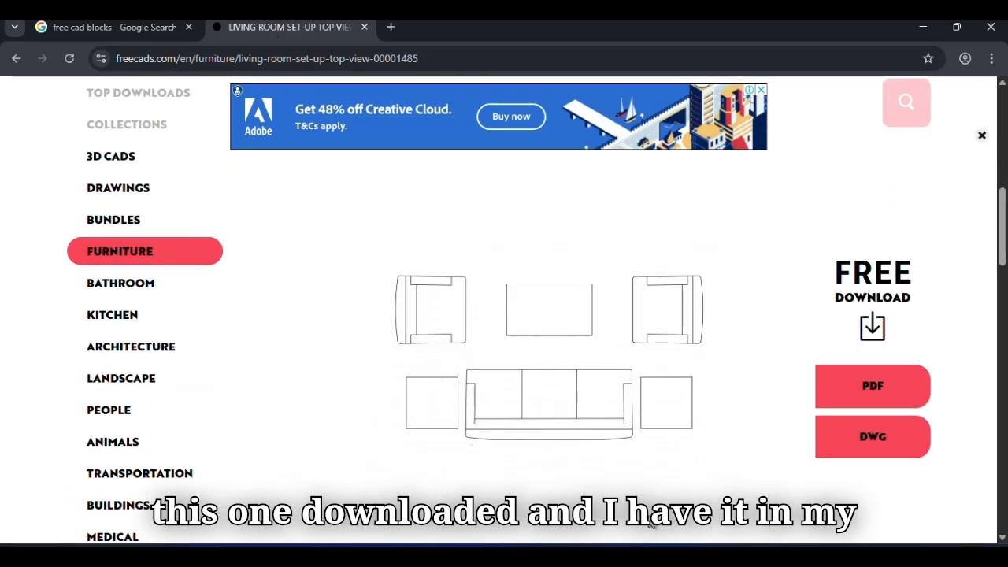
mouse_move(732, 556)
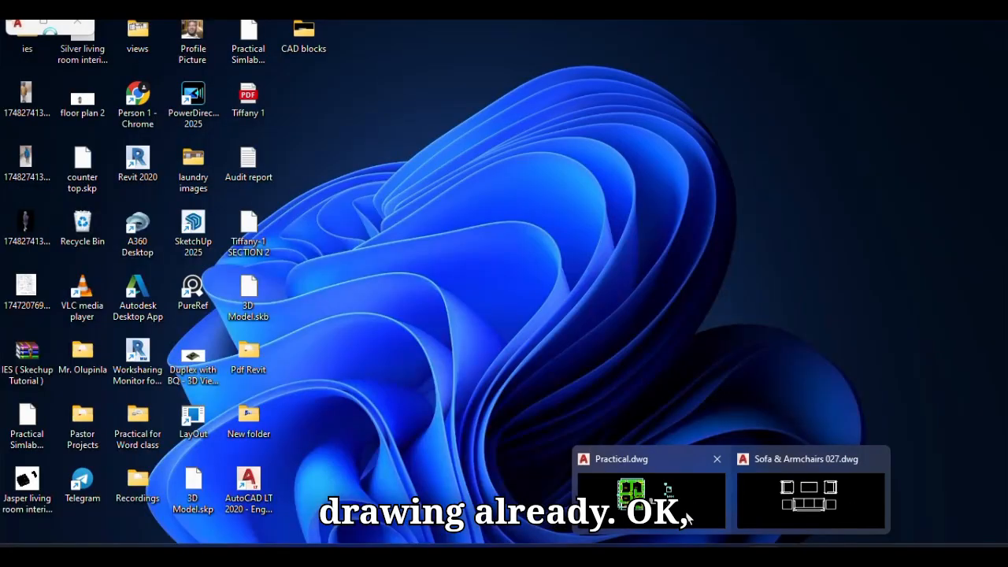
click(674, 504)
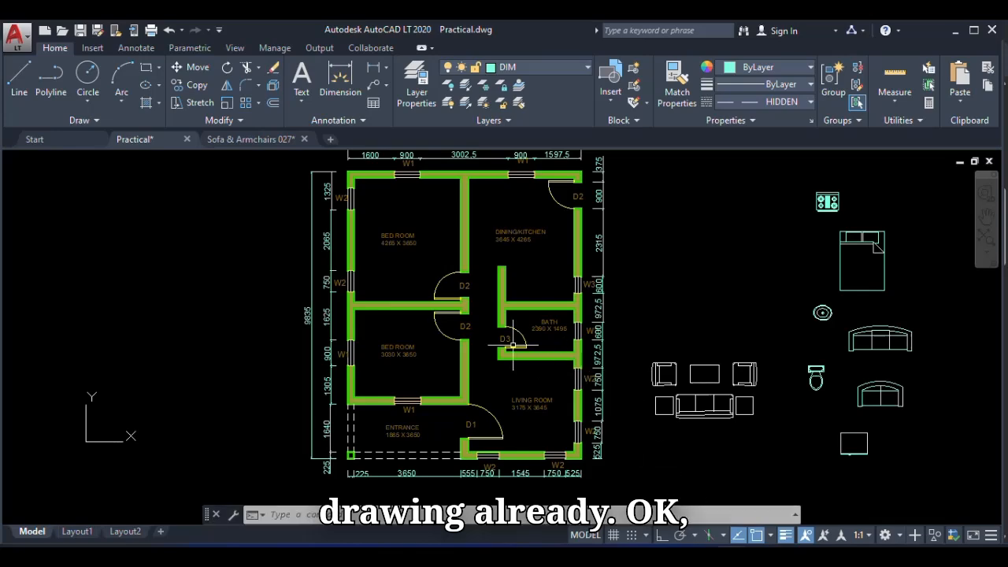
scroll(513, 345, down, 3)
scroll(495, 355, up, 3)
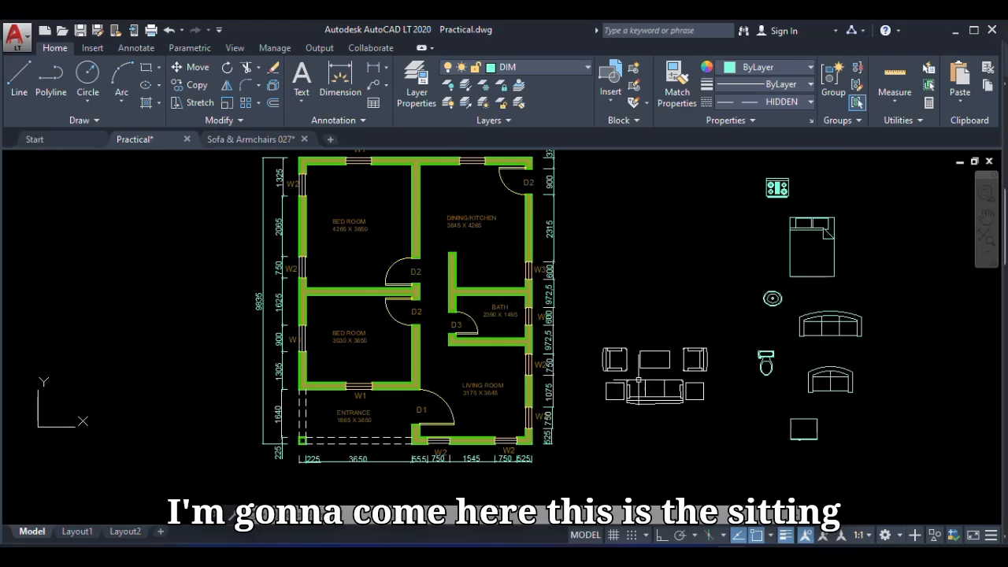
scroll(638, 381, up, 4)
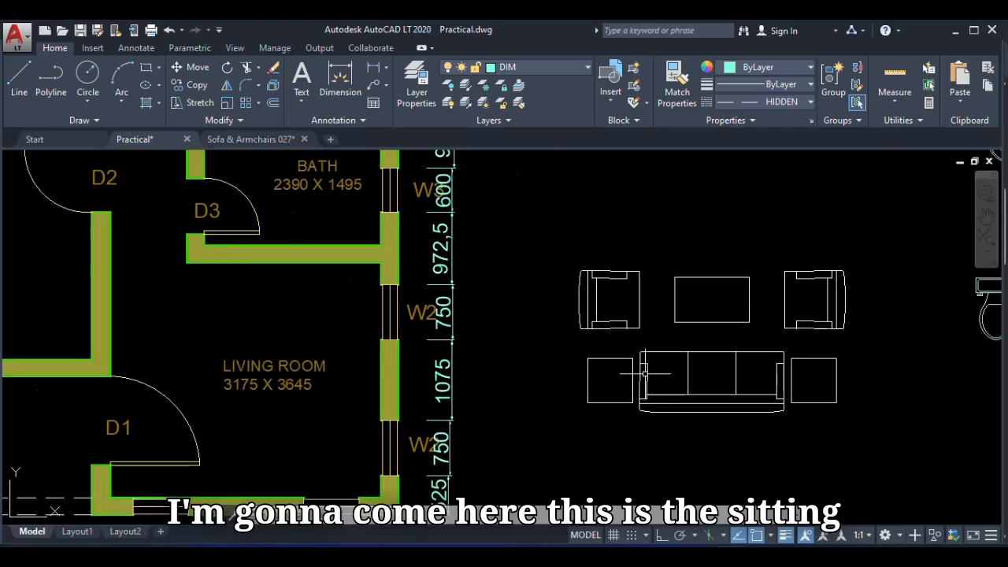
scroll(644, 375, down, 5)
scroll(662, 321, up, 2)
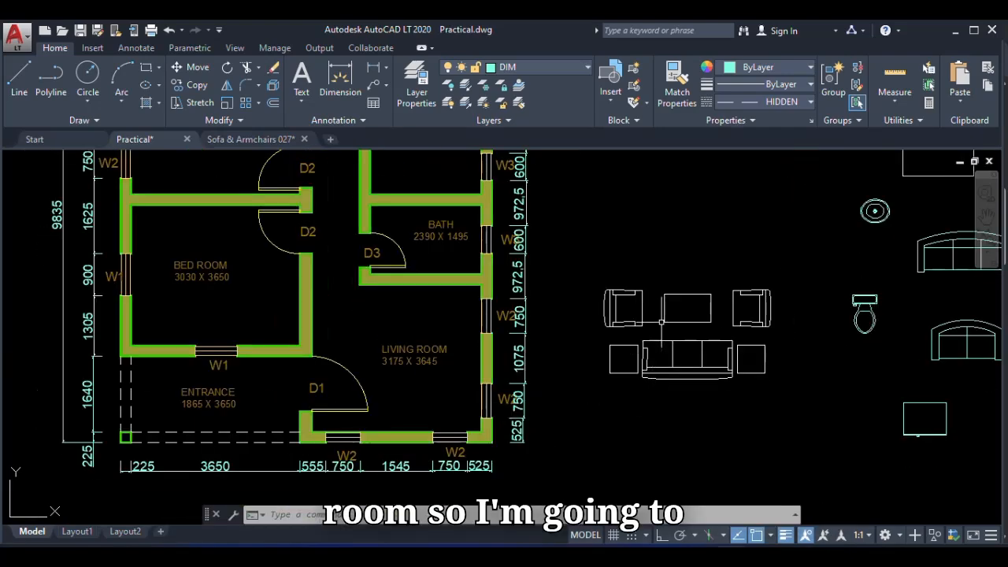
click(594, 269)
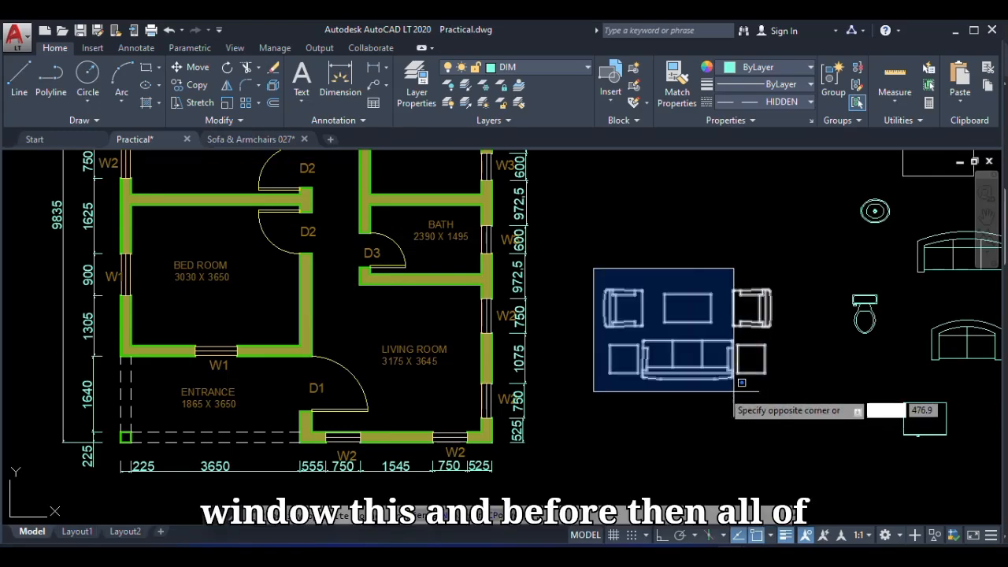
scroll(583, 346, down, 5)
scroll(685, 268, up, 3)
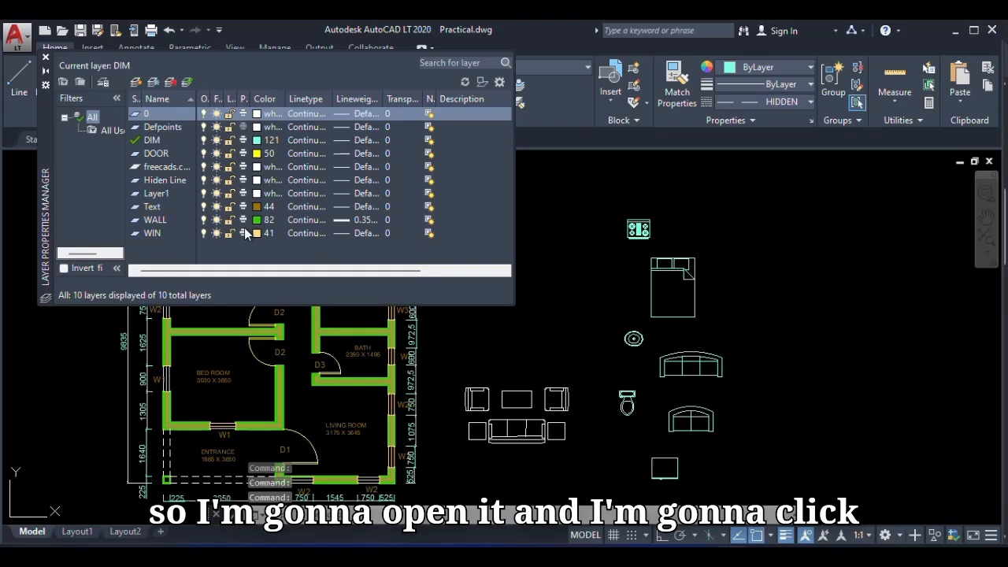
Create a new layer named furniture and close the Layer Properties Manager
click(136, 83)
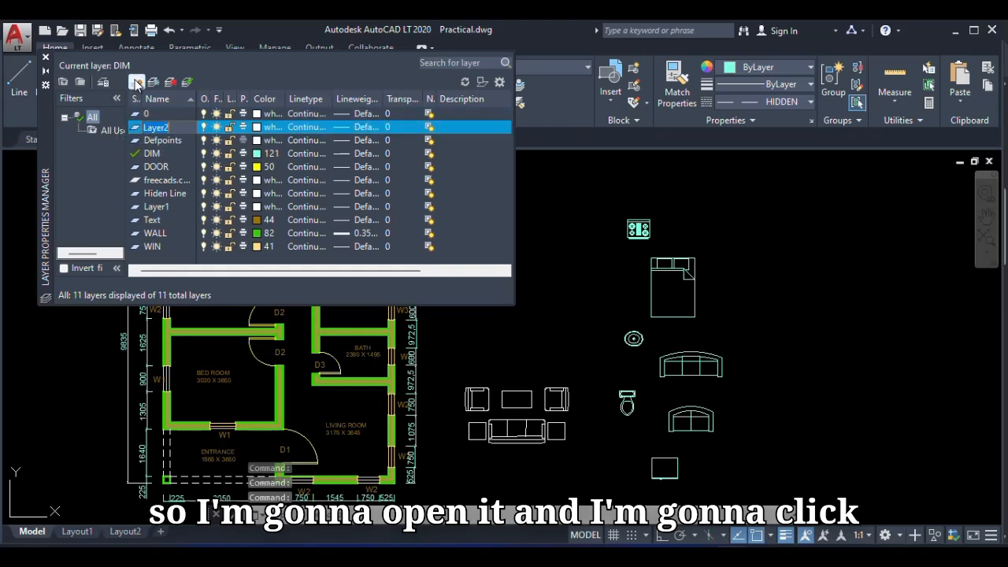
text(furniture)
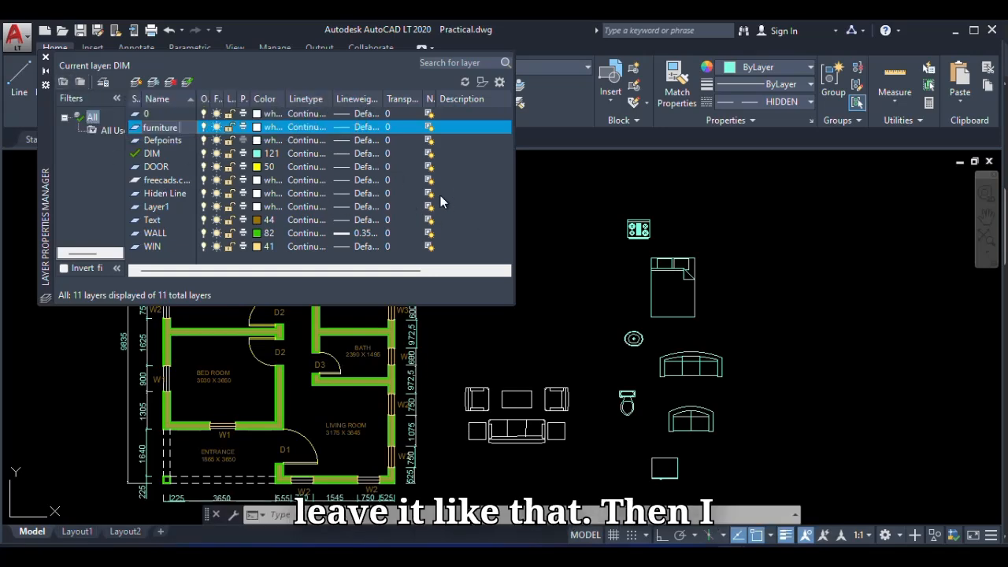
click(46, 60)
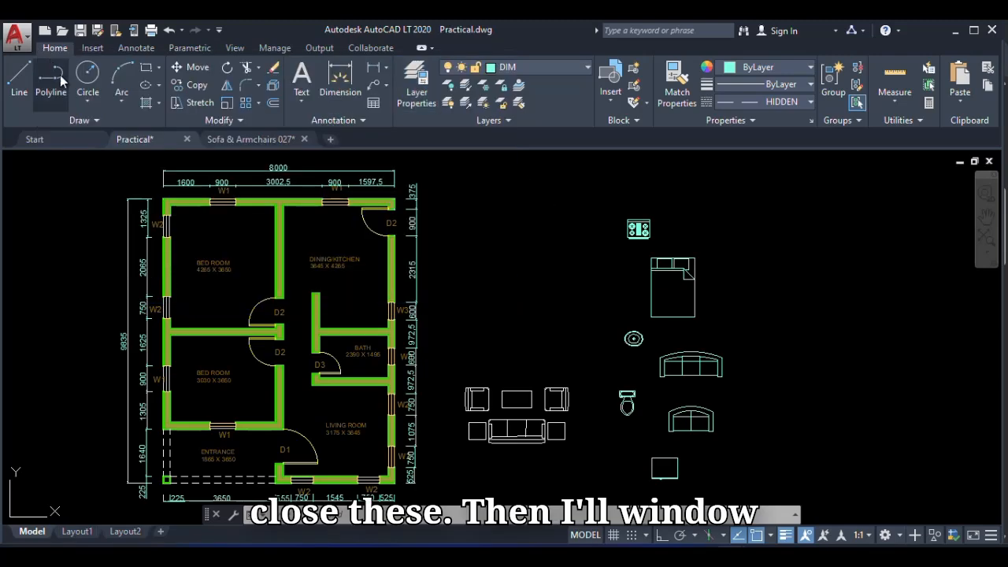
Assign all the furniture blocks beside the floor plan to the furniture layer, clear the selection and make furniture the current layer
scroll(465, 210, down, 4)
click(460, 209)
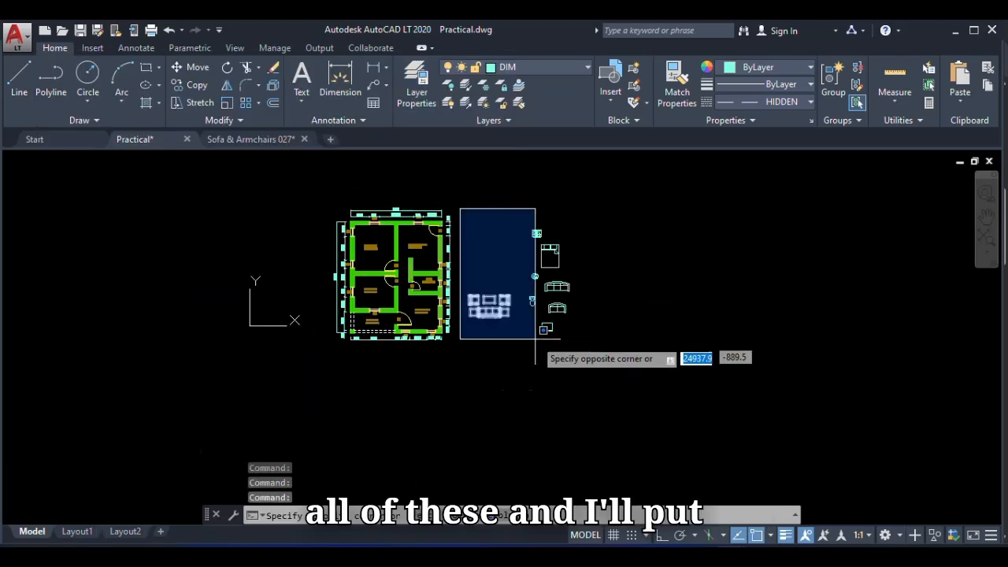
click(596, 365)
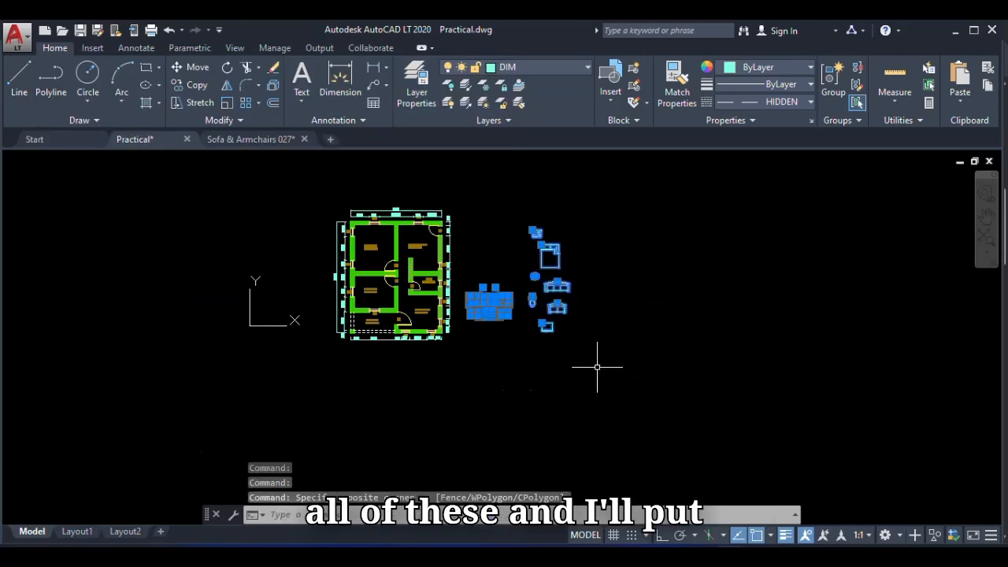
click(571, 68)
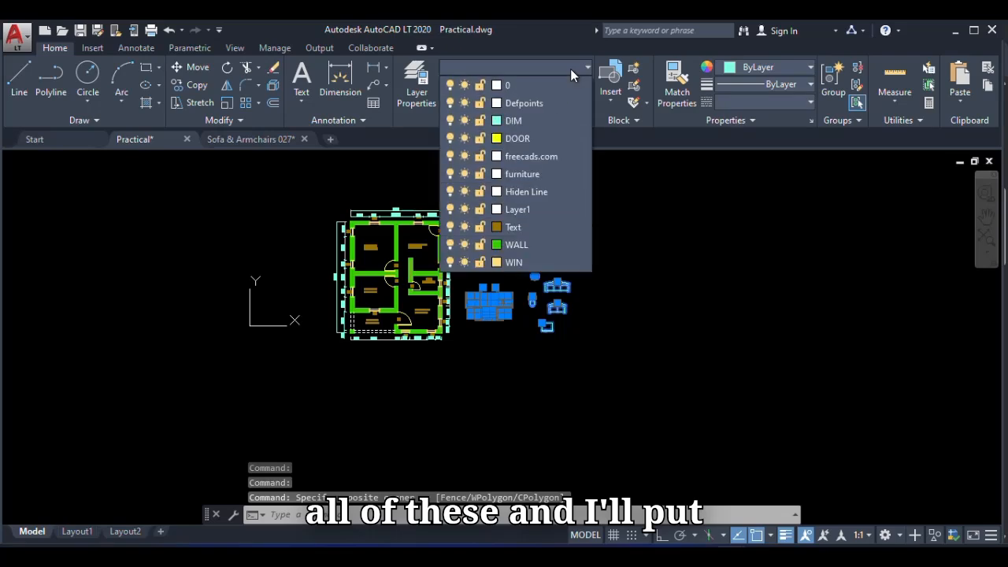
click(519, 175)
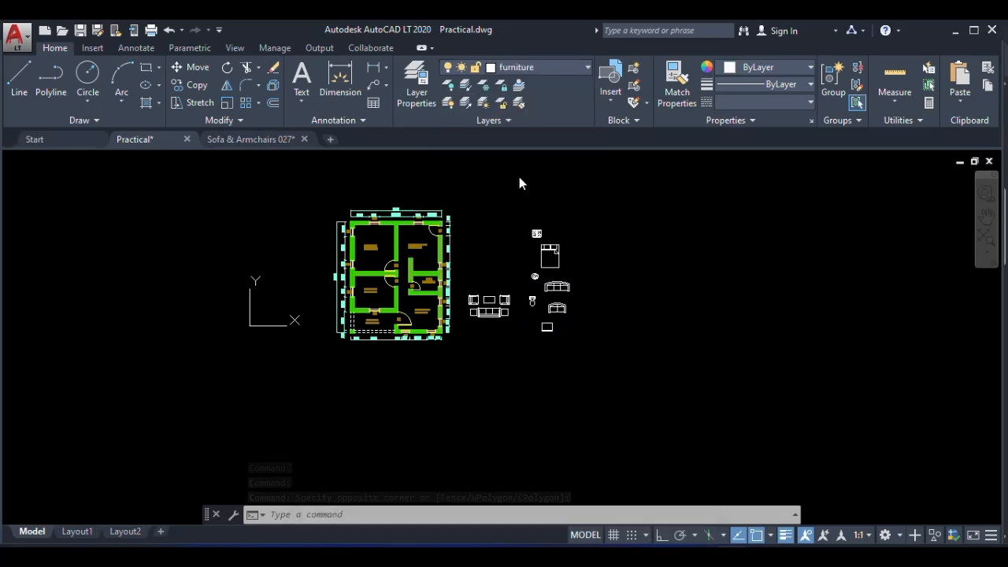
click(519, 178)
scroll(529, 270, up, 2)
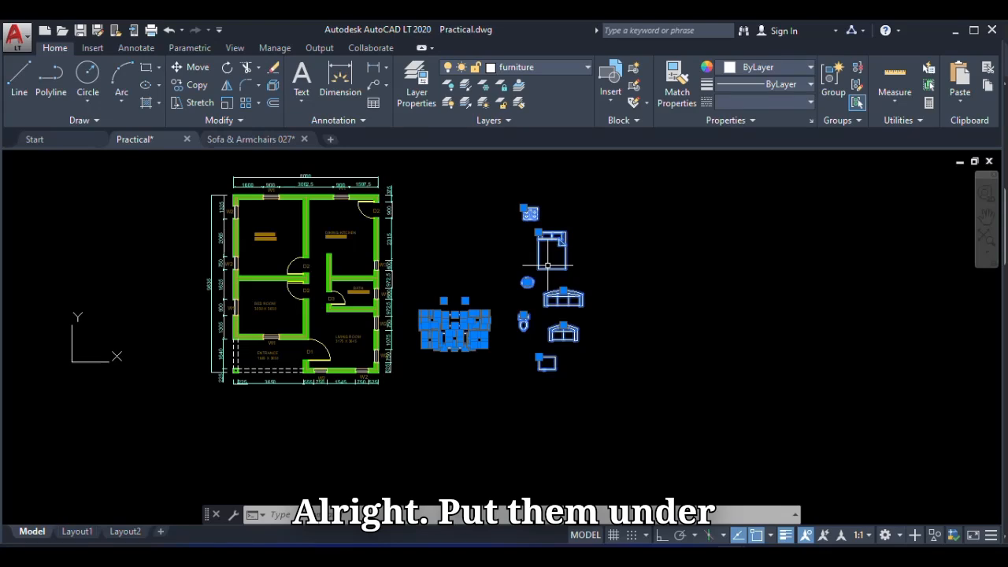
click(629, 286)
key(Escape)
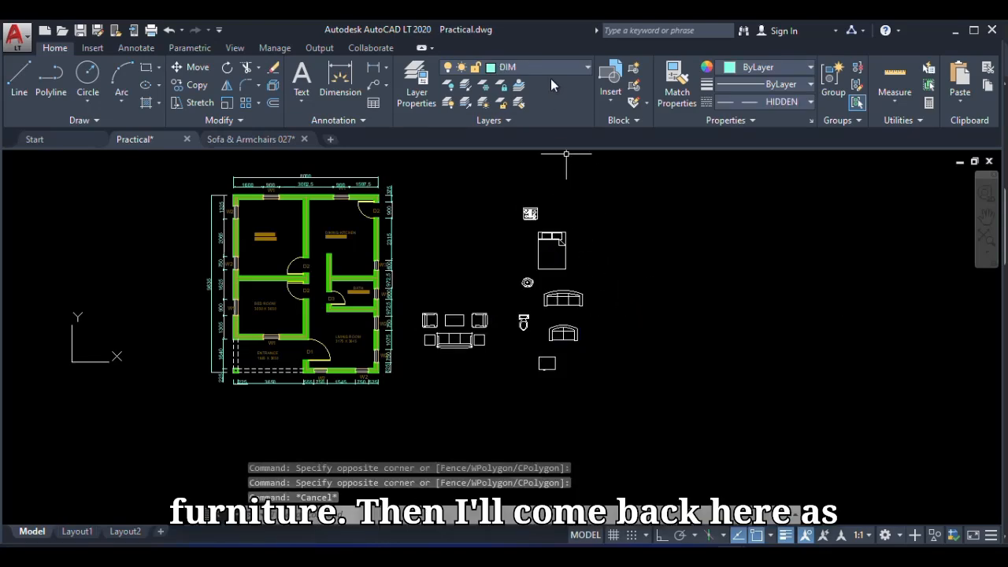
click(564, 70)
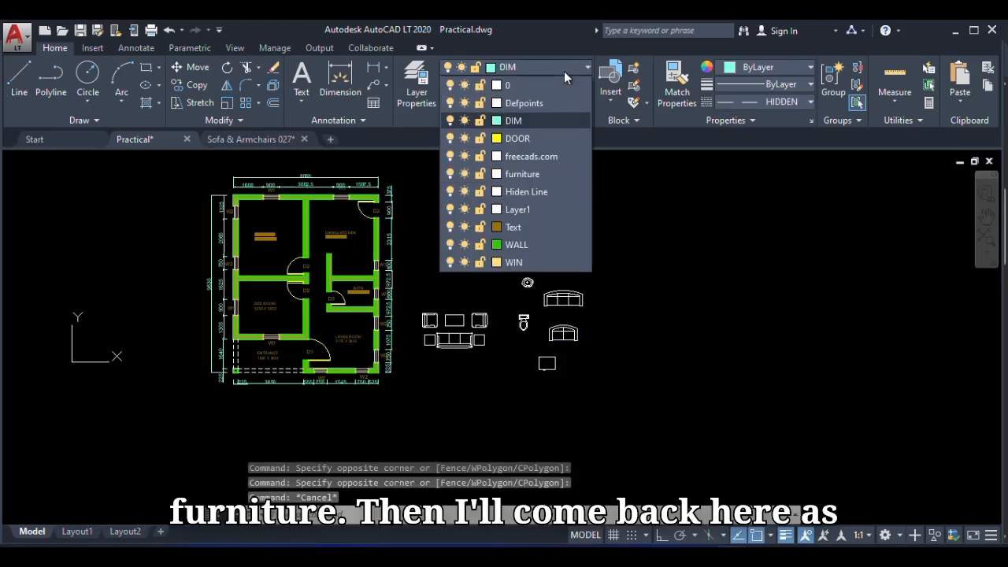
click(514, 175)
Select the whole living room set of sofa, armchairs and tables and combine it into one group
scroll(417, 333, up, 4)
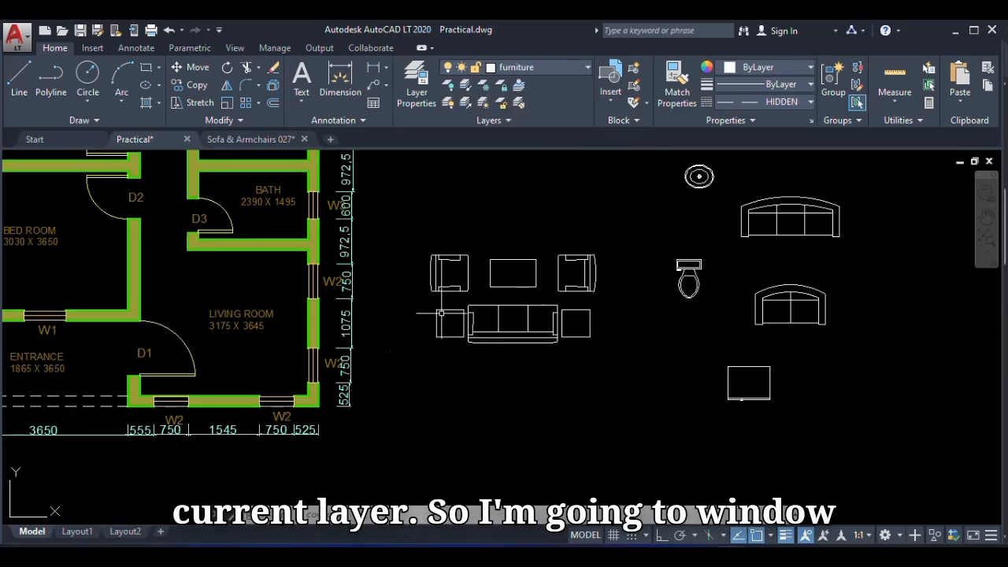
click(421, 239)
click(608, 356)
scroll(599, 335, down, 2)
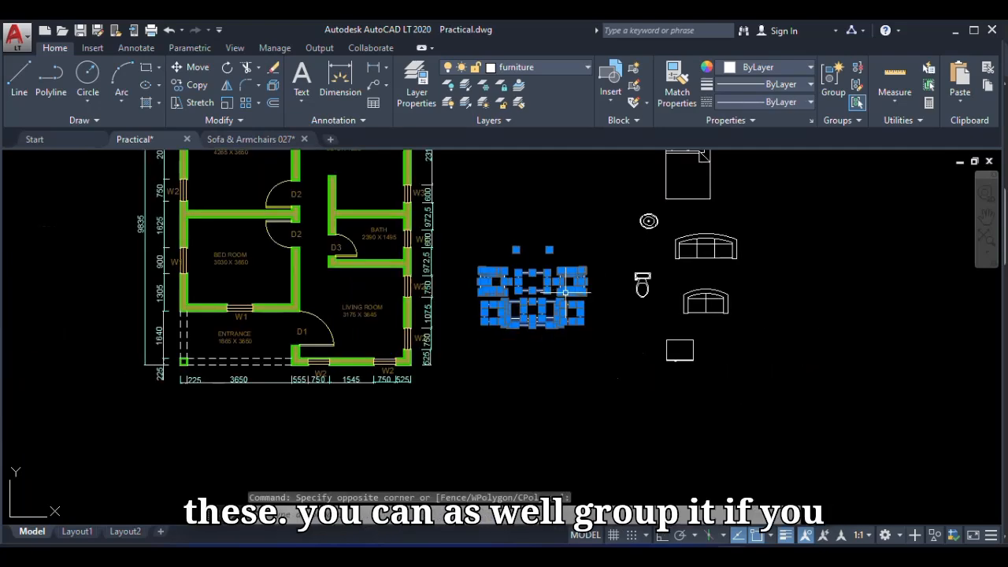
scroll(540, 306, up, 4)
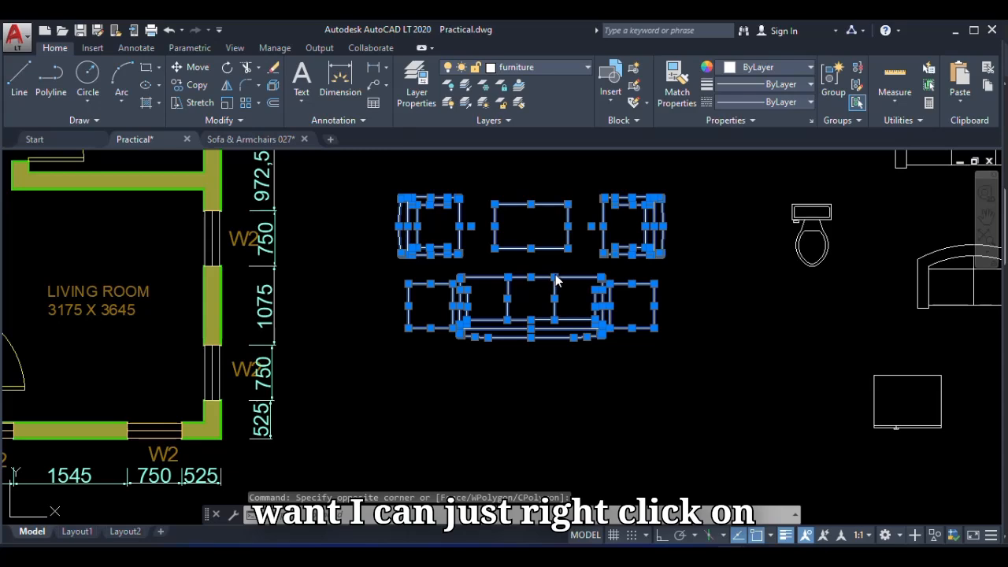
right_click(555, 280)
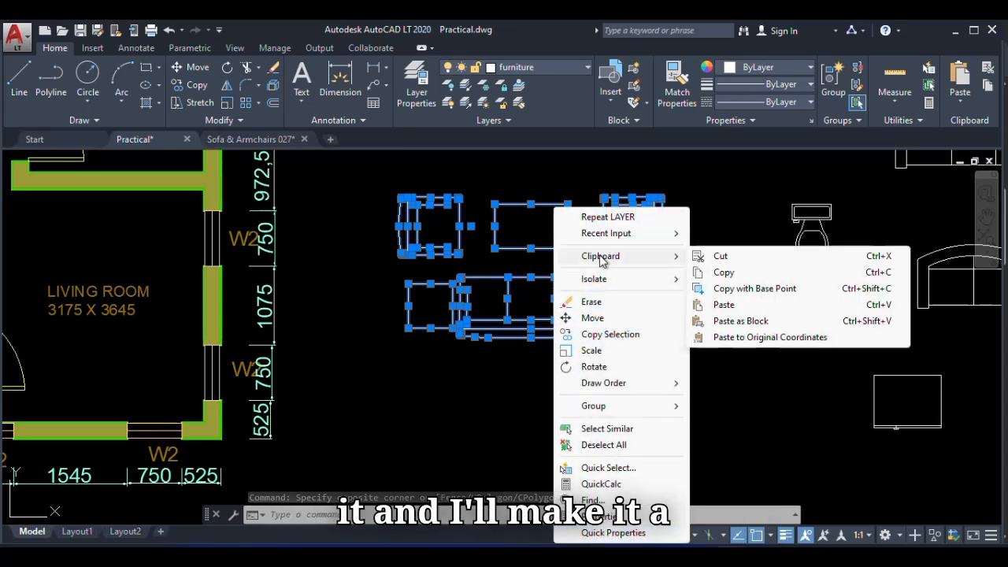
mouse_move(613, 414)
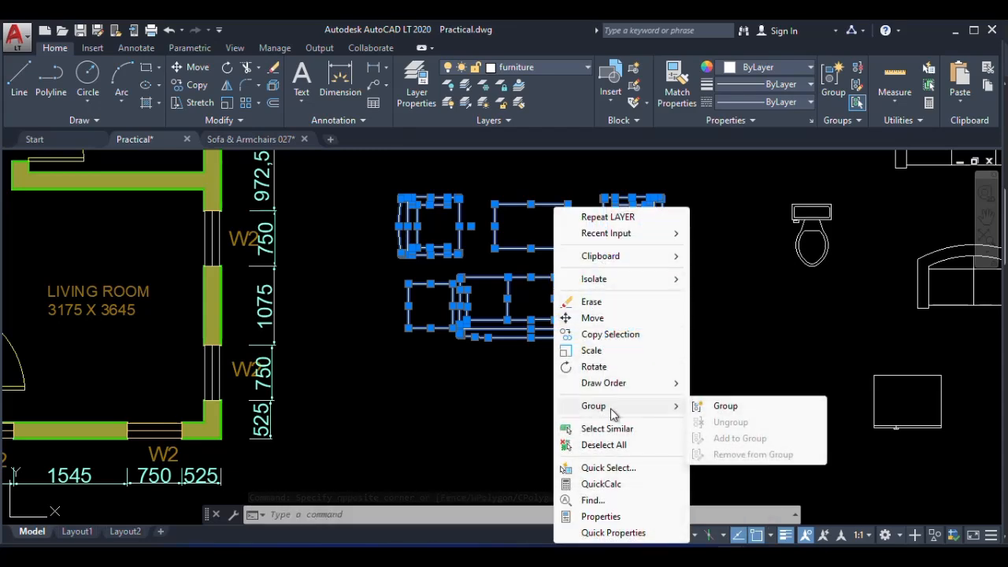
click(711, 411)
Rotate the grouped living room set to 270° about the sofa's upper-right corner, with Ortho turned on
scroll(499, 286, down, 2)
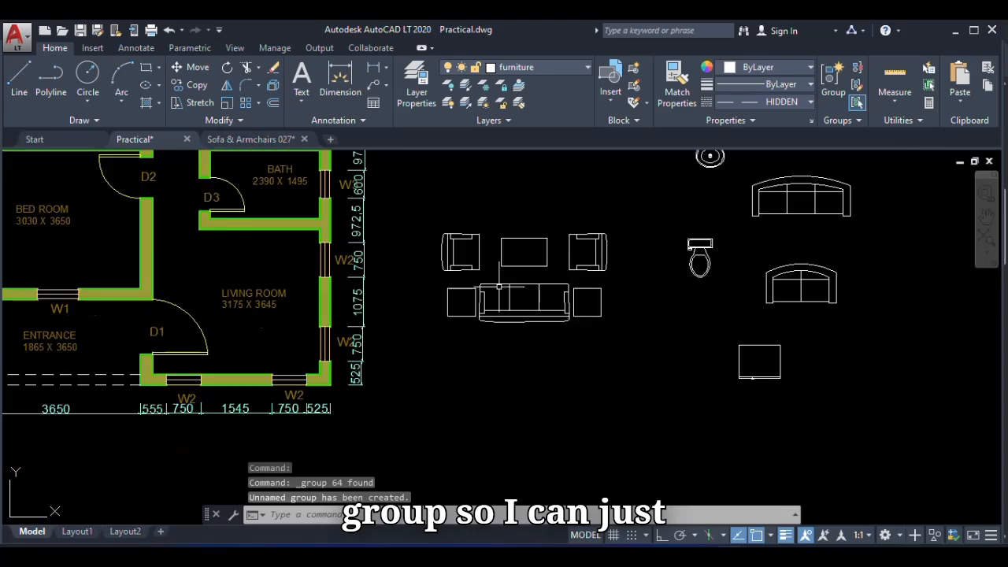
click(499, 286)
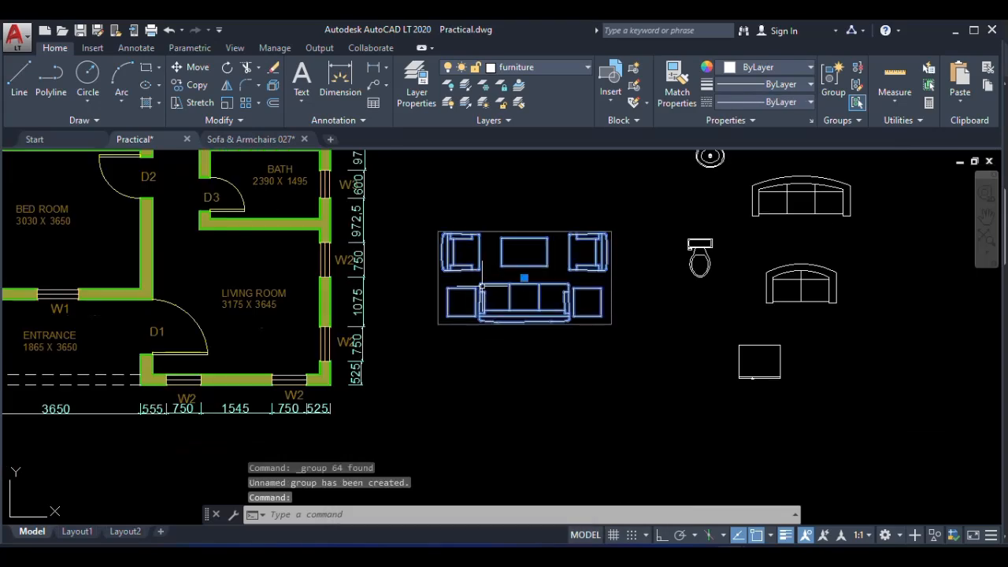
click(226, 67)
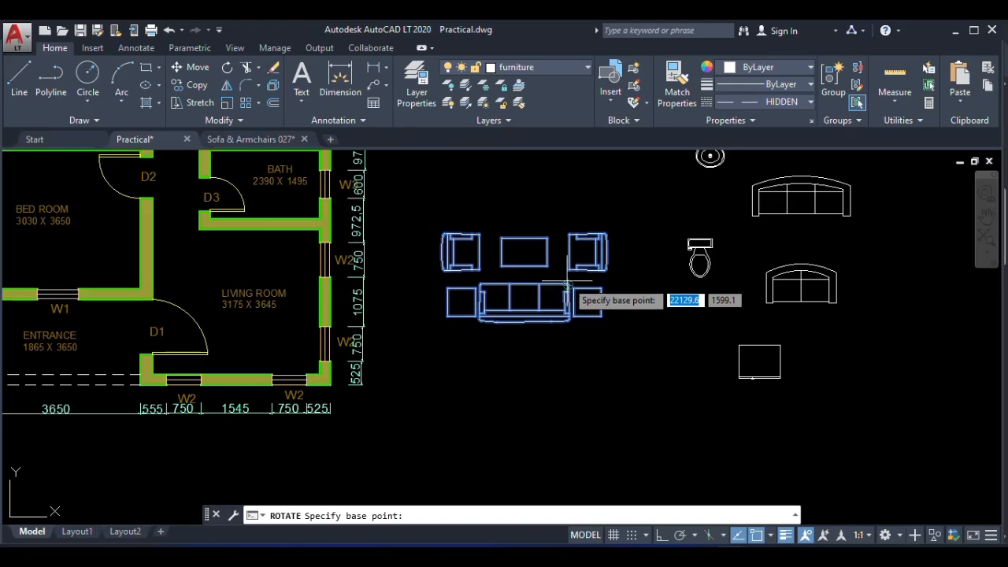
scroll(551, 276, up, 7)
click(659, 276)
scroll(614, 284, down, 2)
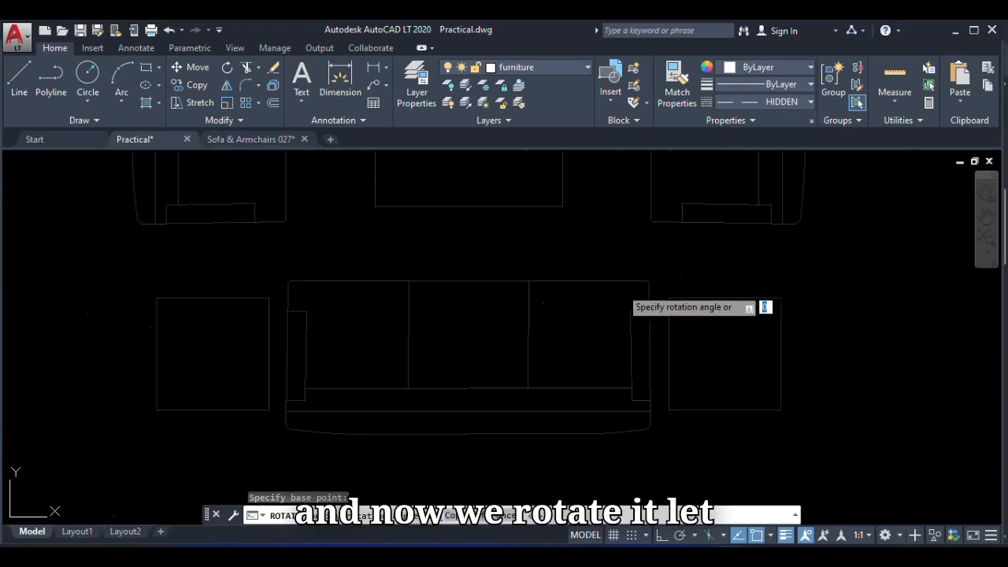
scroll(544, 284, down, 5)
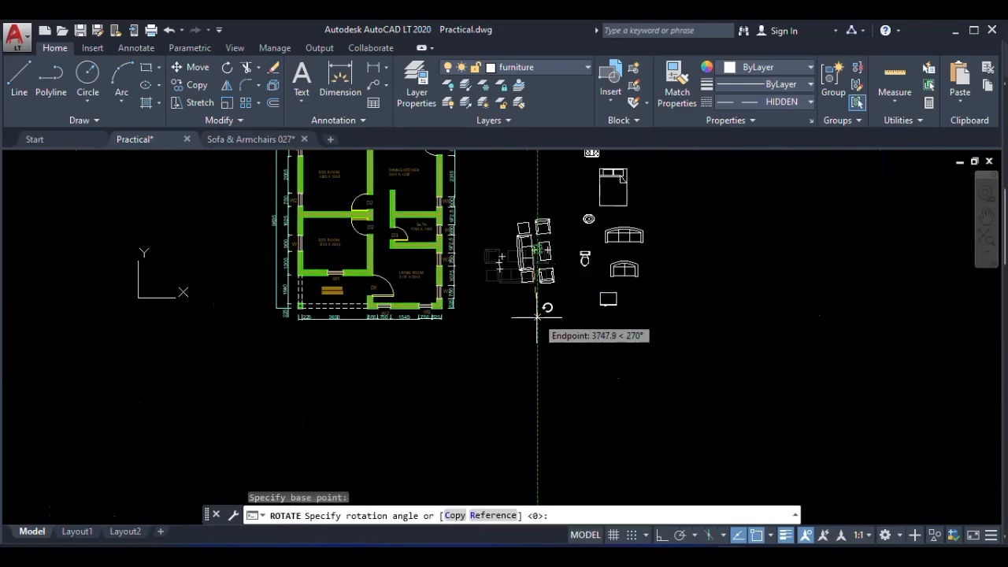
click(662, 535)
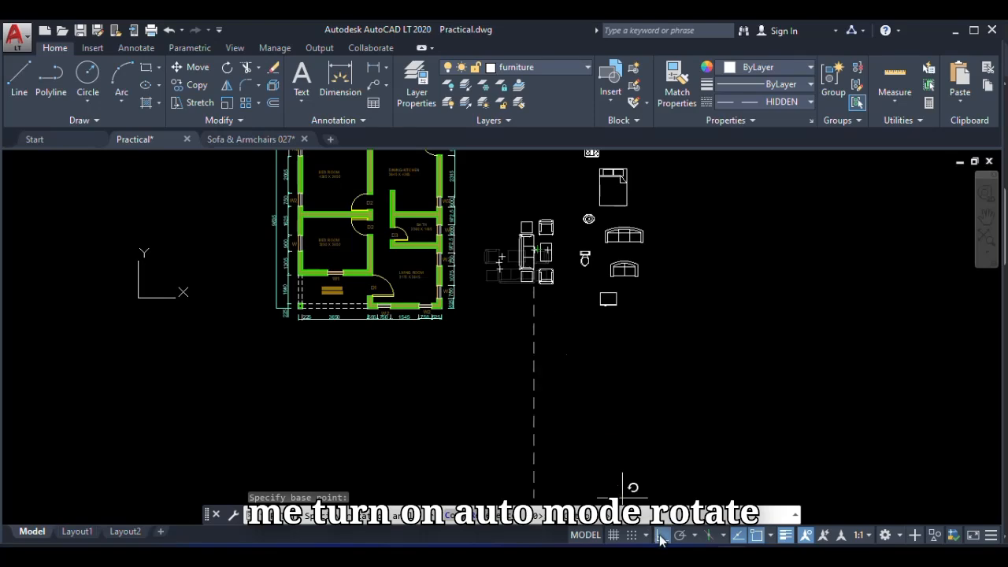
click(539, 332)
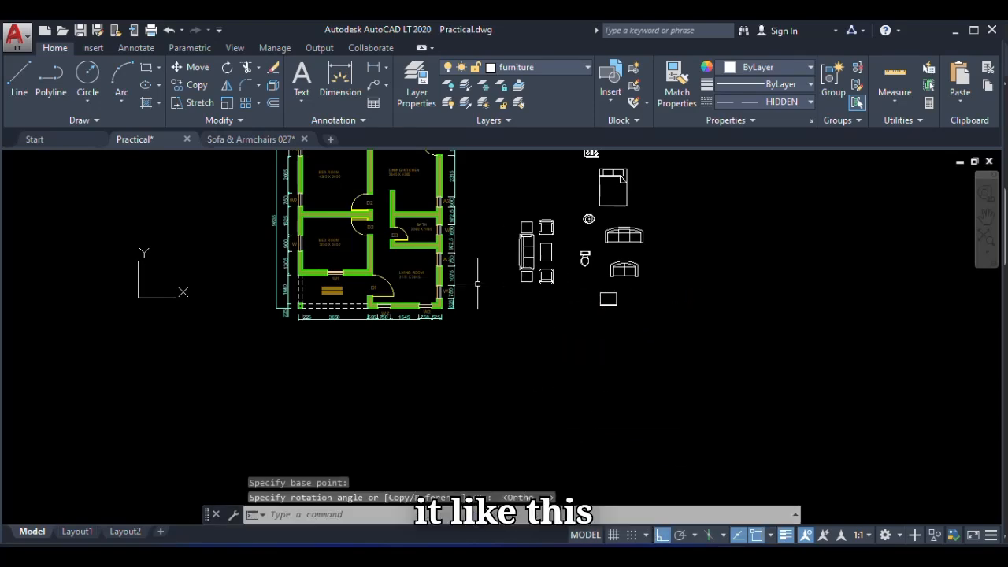
Move the grouped living room set by the sofa's lower-right corner into the living room beside door D1, with Ortho turned off
scroll(477, 283, up, 4)
scroll(487, 275, down, 2)
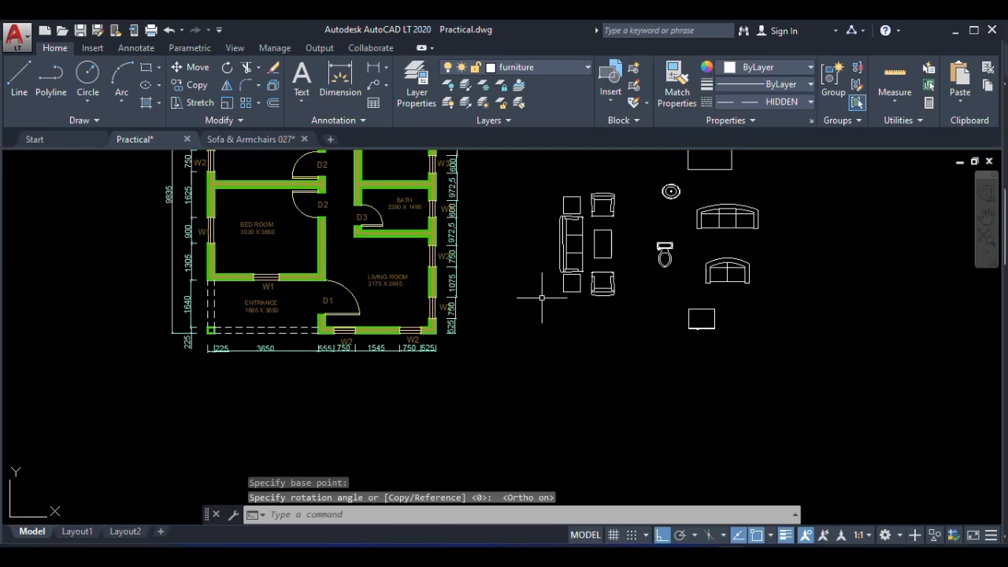
click(564, 241)
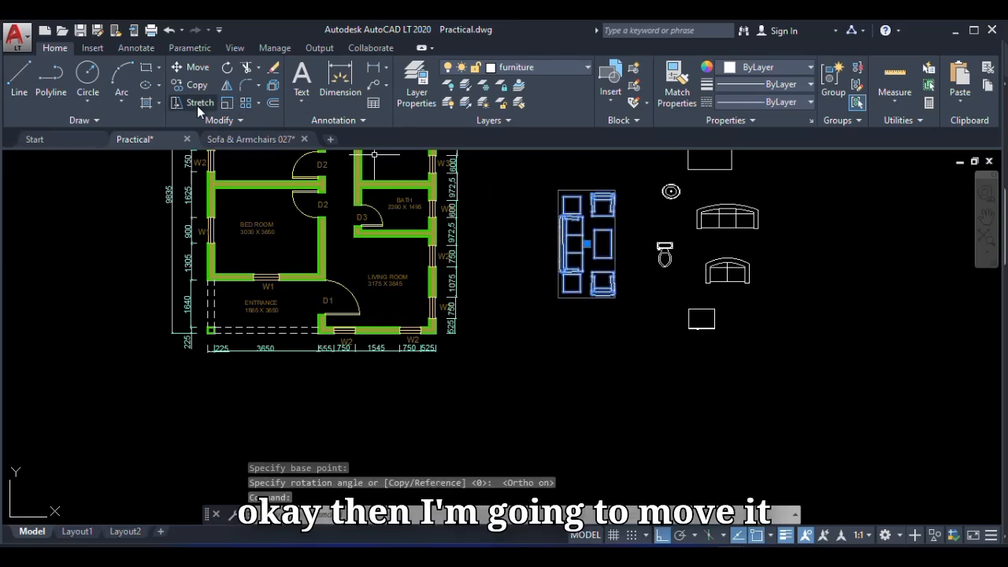
click(192, 70)
click(581, 270)
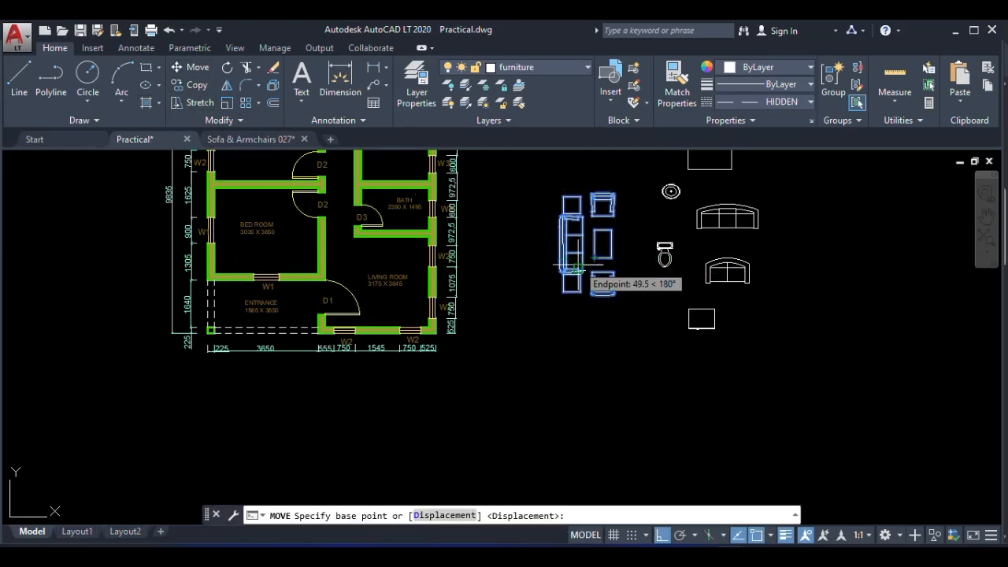
scroll(411, 256, up, 4)
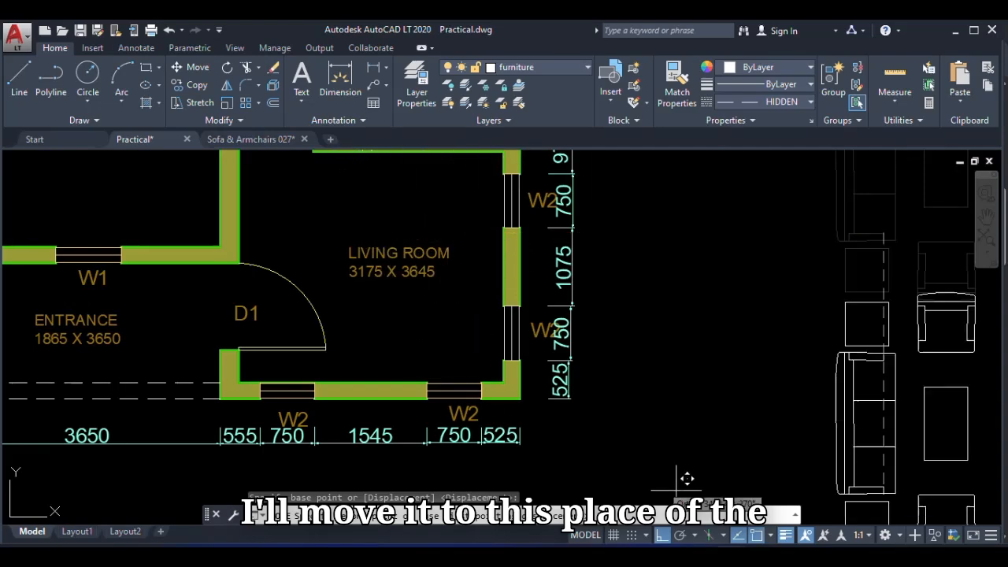
scroll(678, 393, down, 5)
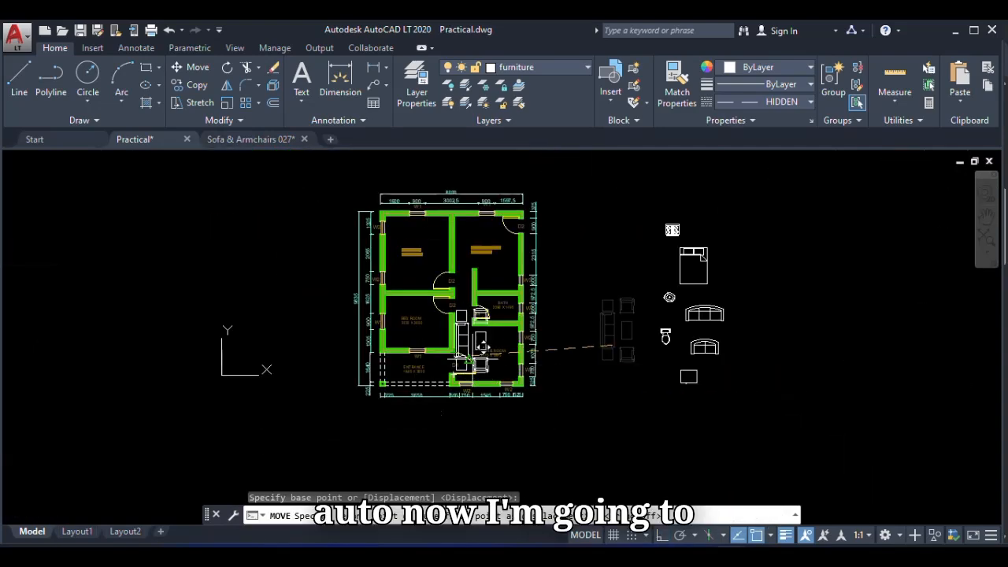
scroll(473, 362, up, 4)
scroll(481, 370, up, 2)
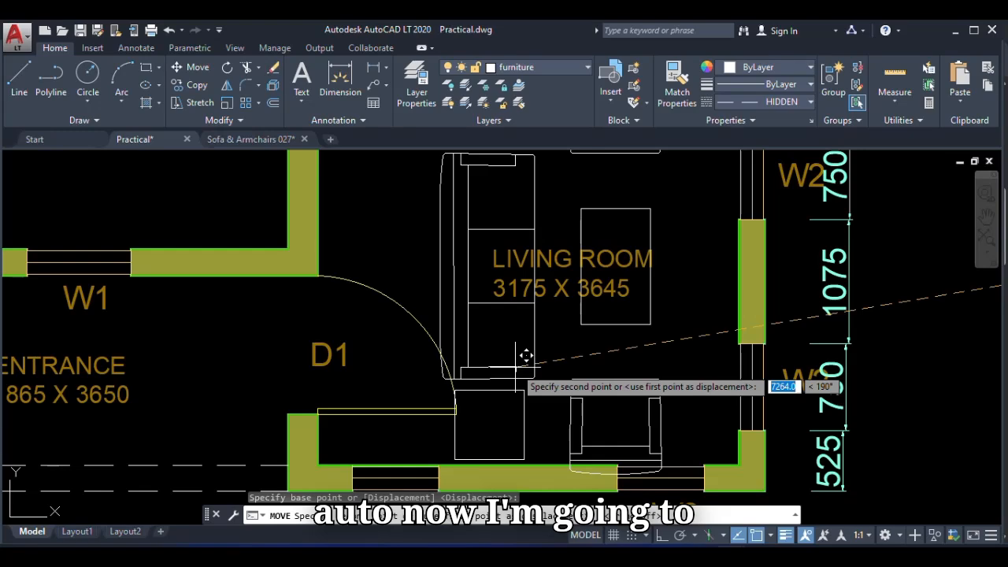
key(F8)
scroll(525, 356, down, 4)
scroll(570, 400, up, 2)
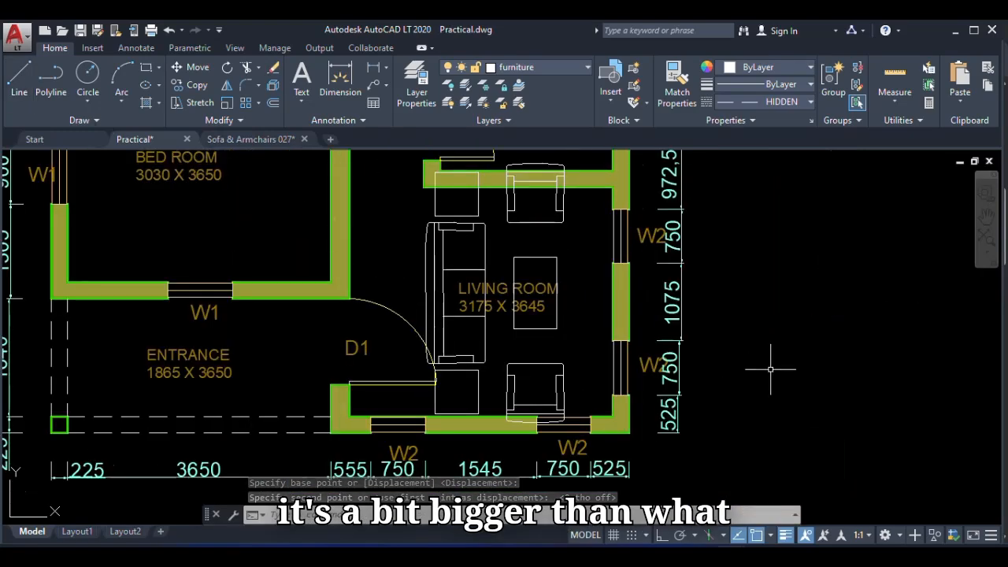
Try to explode the grouped living room set into separate objects
scroll(787, 315, down, 2)
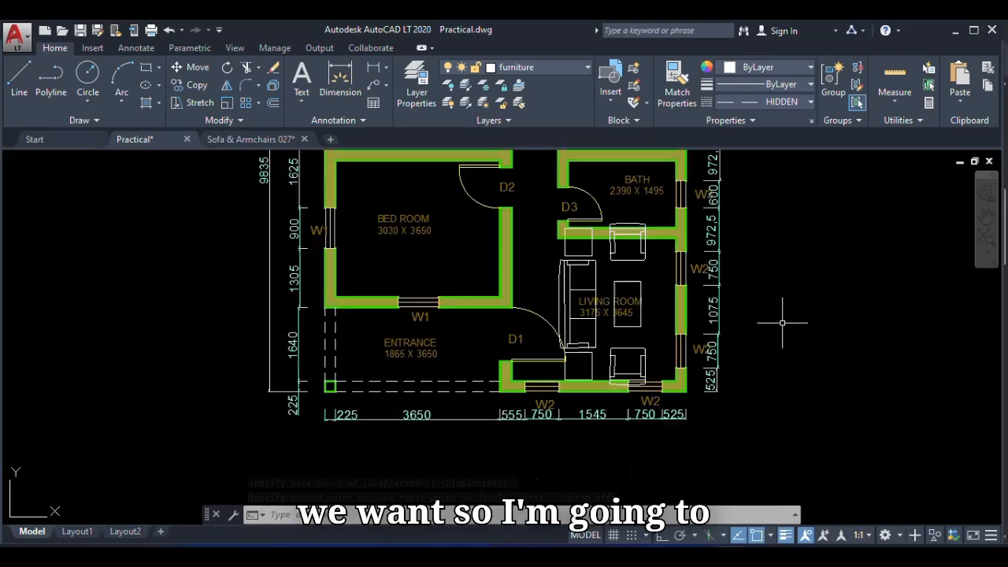
scroll(635, 357, up, 2)
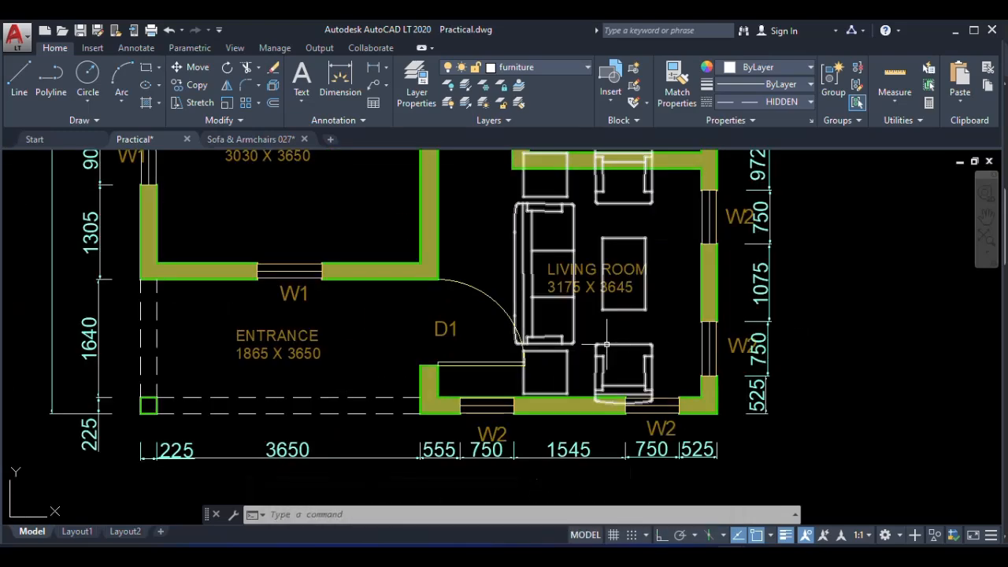
click(605, 345)
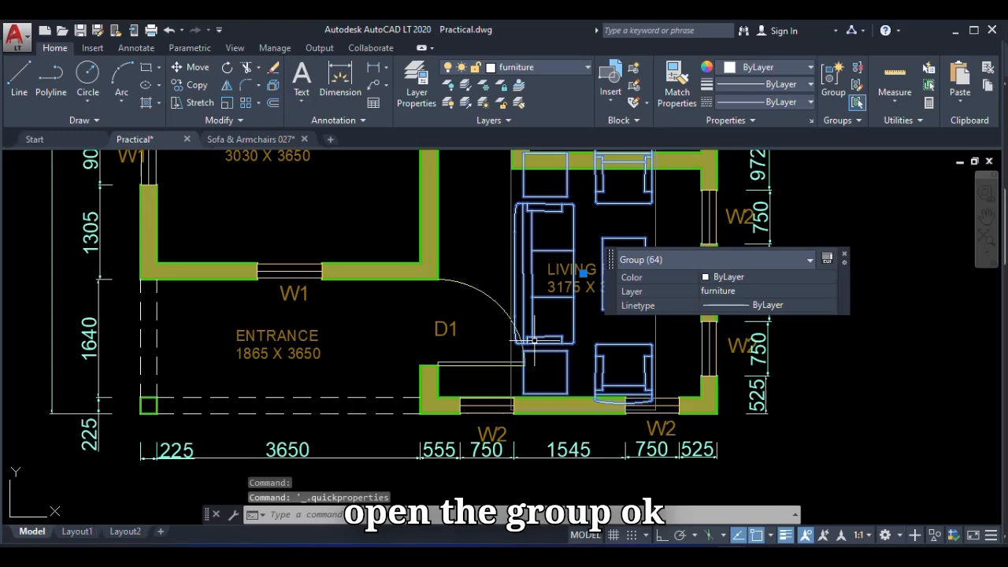
scroll(599, 343, down, 3)
scroll(583, 341, up, 6)
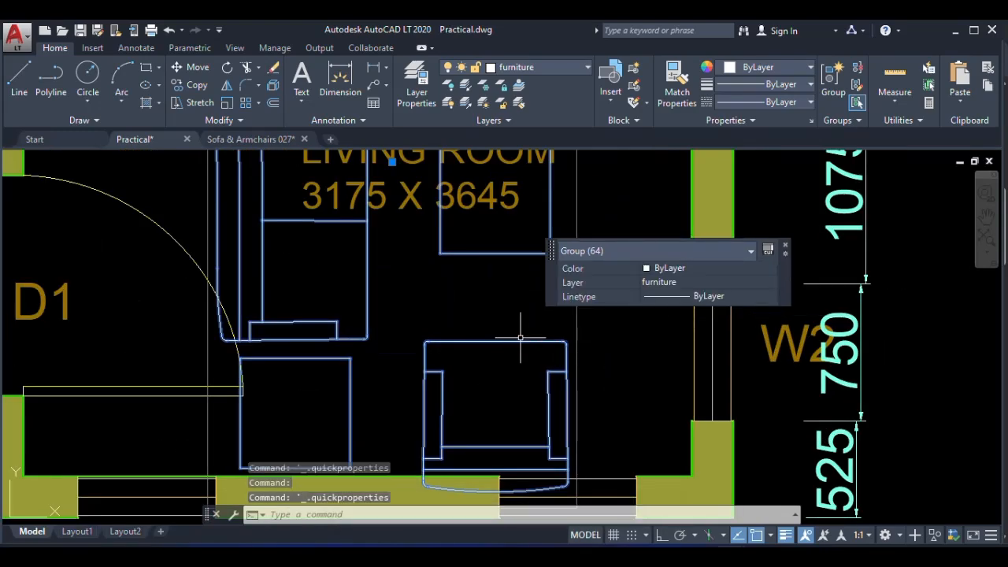
scroll(535, 347, down, 5)
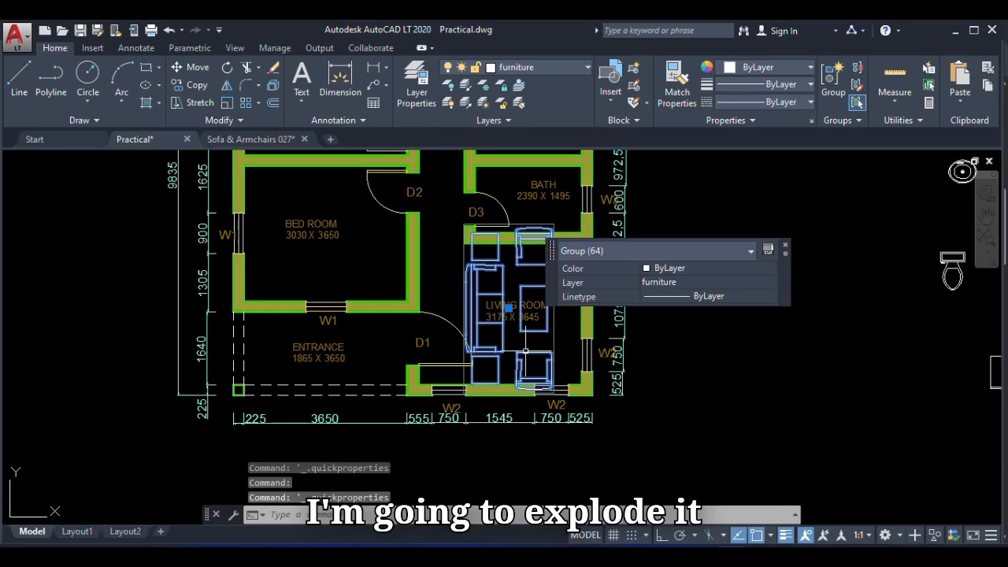
text(x)
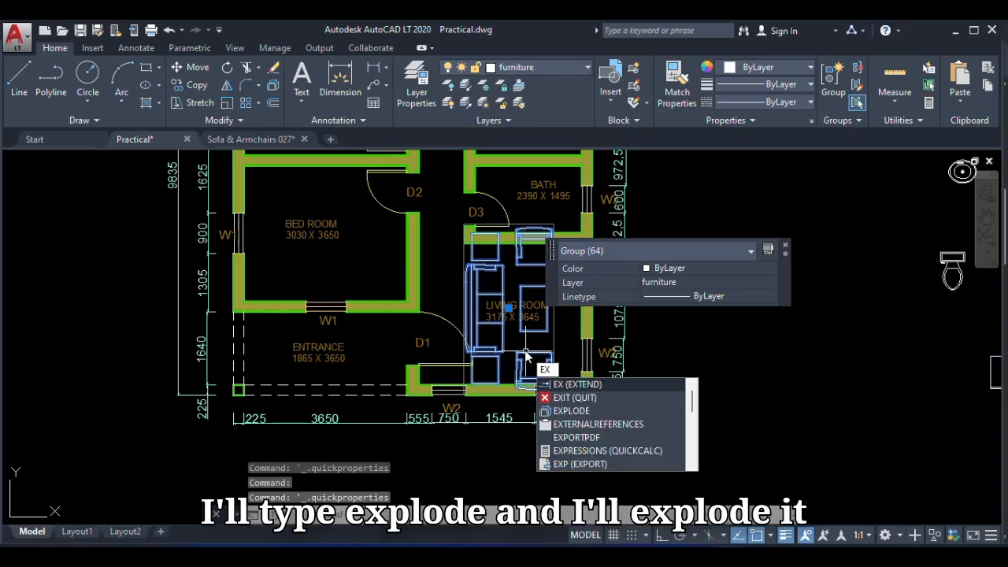
click(572, 411)
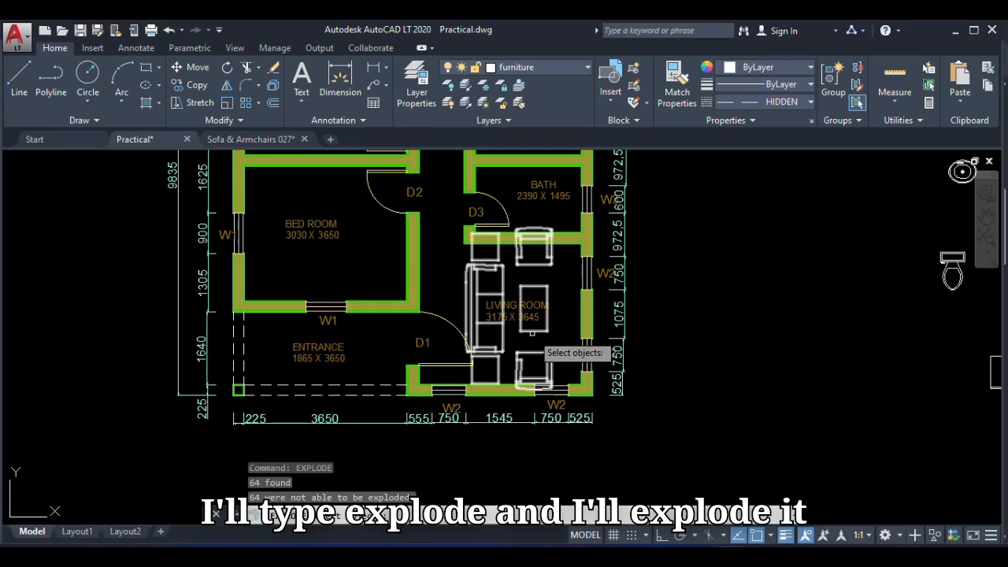
key(Return)
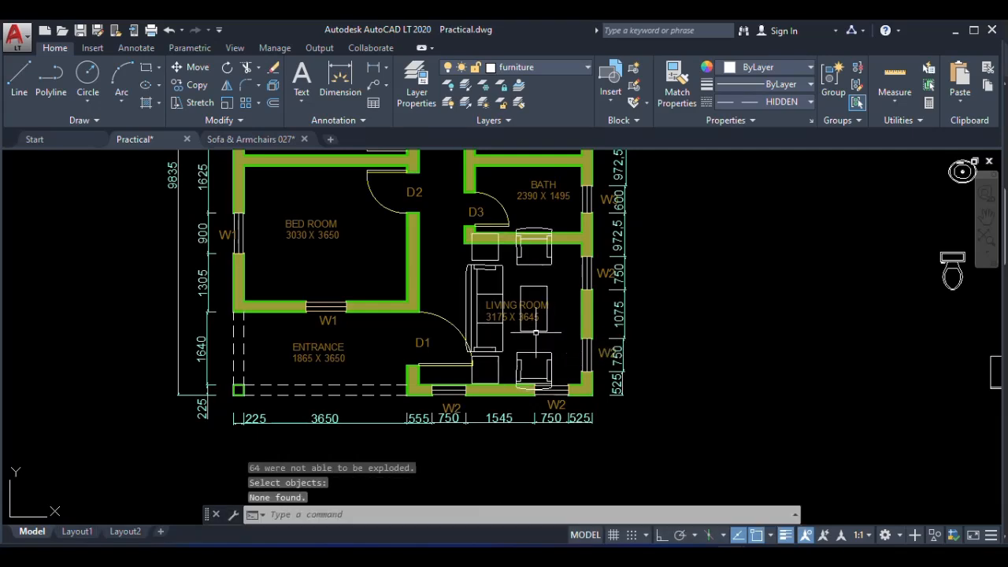
click(542, 330)
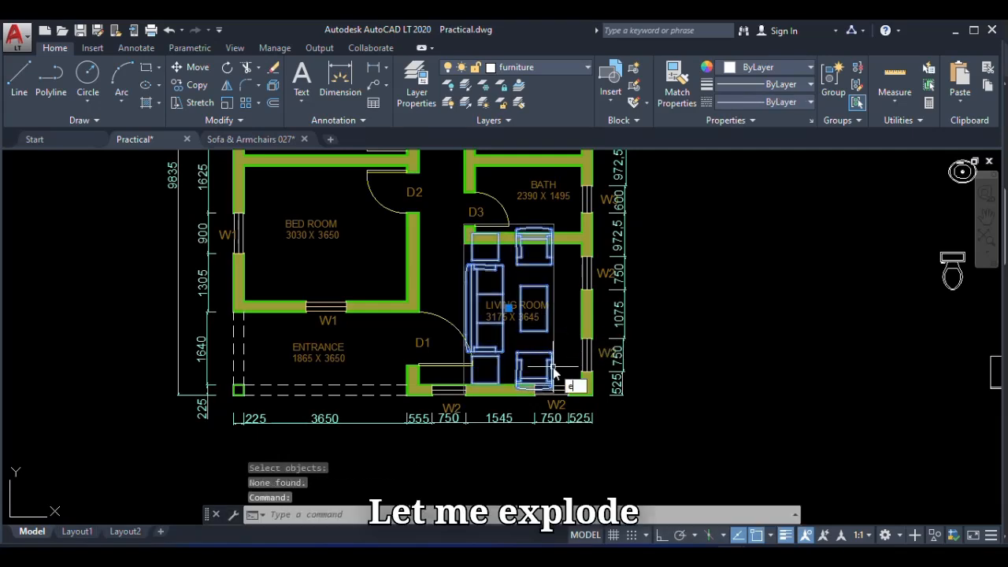
text(explo)
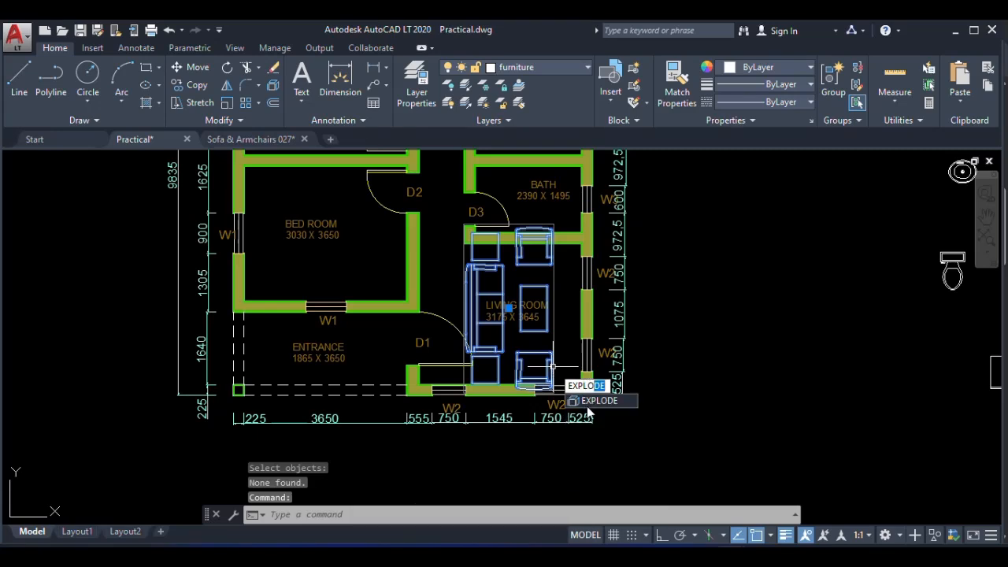
key(Return)
click(551, 367)
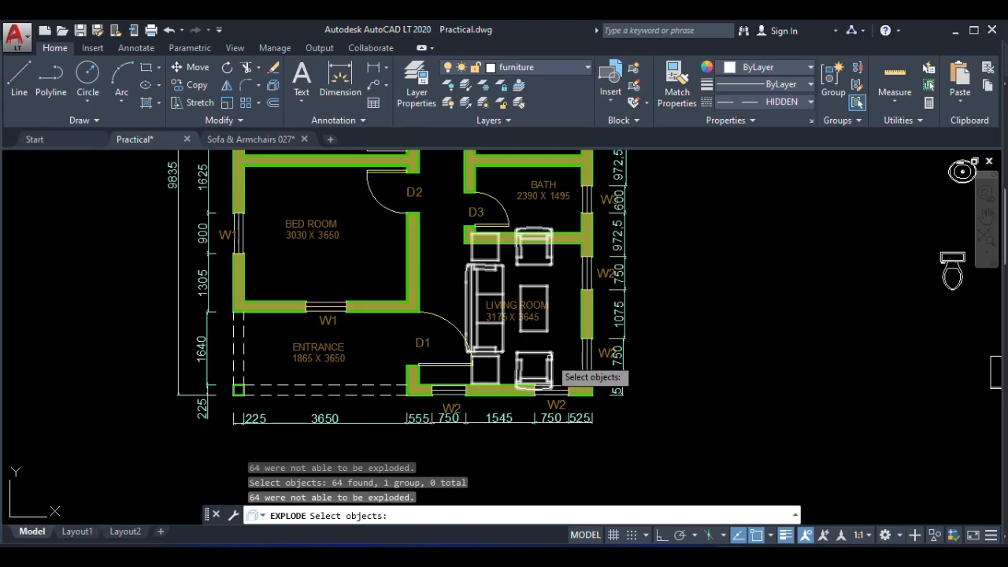
key(Return)
Ungroup the living room set so that its pieces can be edited individually
click(550, 354)
right_click(551, 360)
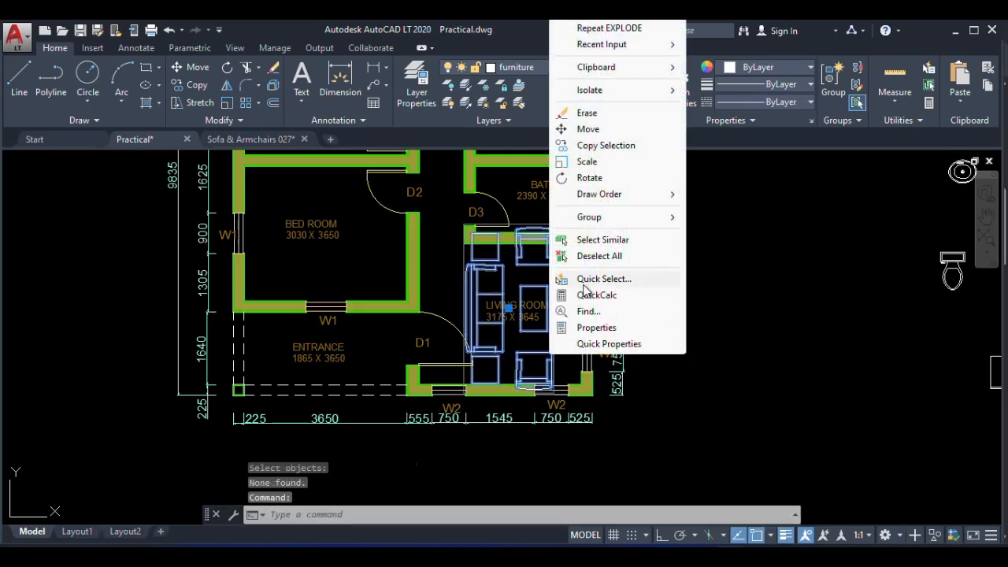
mouse_move(618, 221)
click(725, 236)
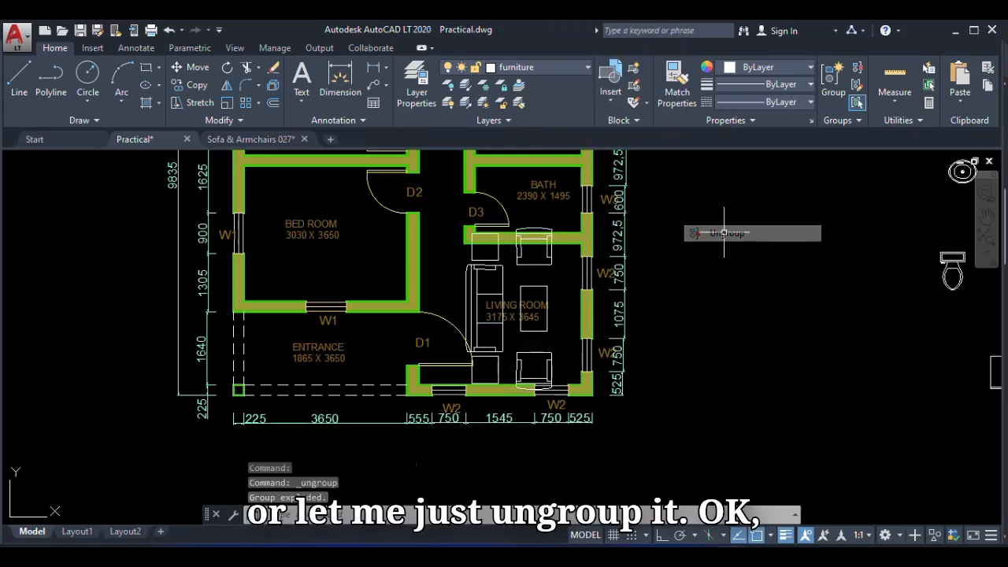
Erase the square side table at the sofa's upper end, where it overlaps the bathroom wall
scroll(533, 351, up, 1)
scroll(505, 348, down, 1)
scroll(510, 350, up, 2)
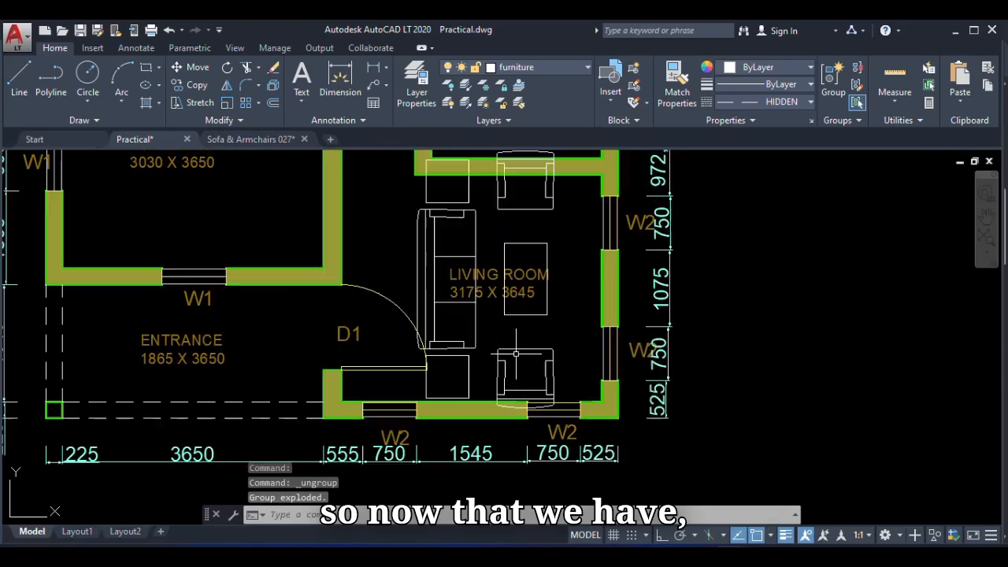
scroll(516, 354, down, 2)
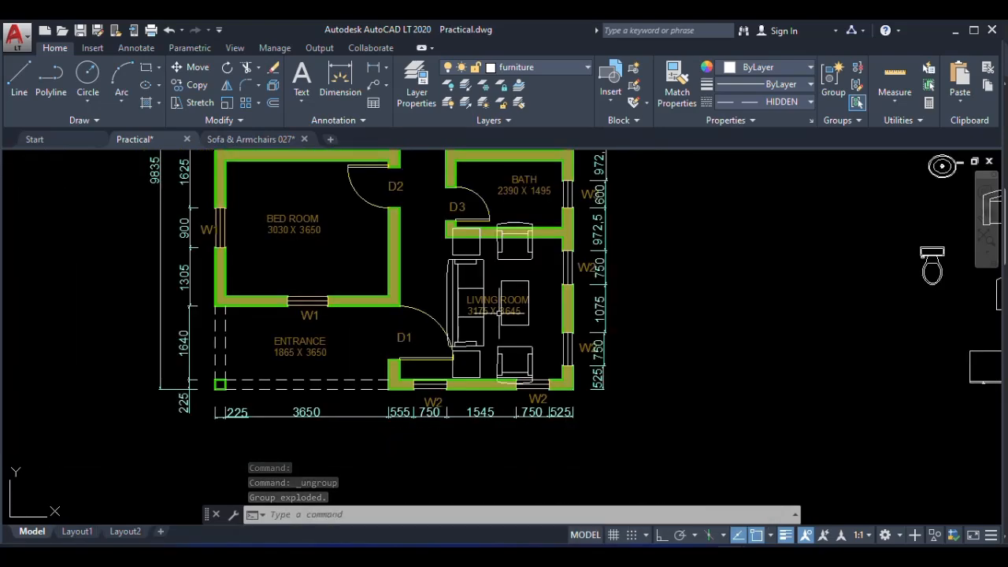
scroll(504, 258, up, 4)
scroll(508, 258, down, 4)
scroll(487, 348, up, 4)
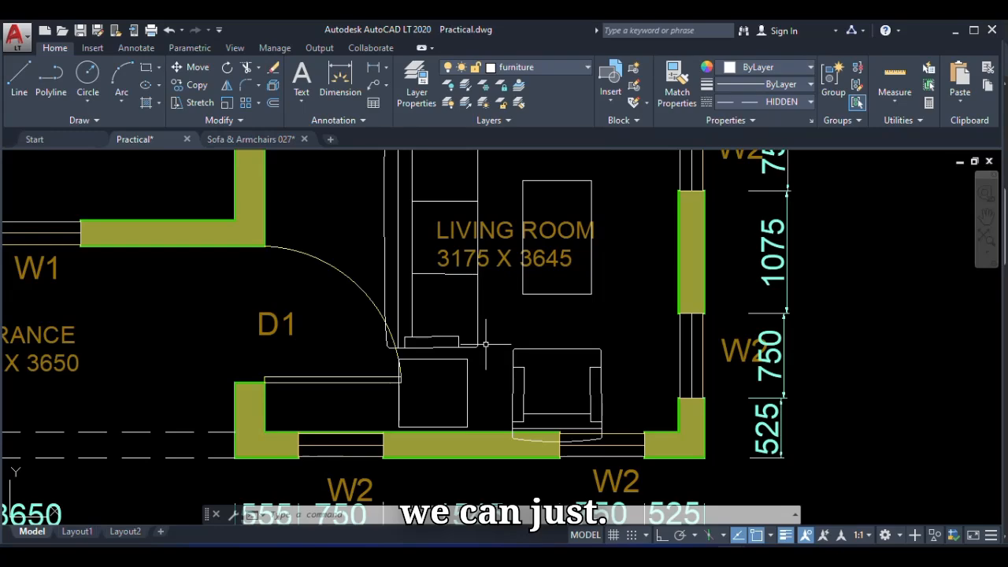
scroll(485, 317, down, 4)
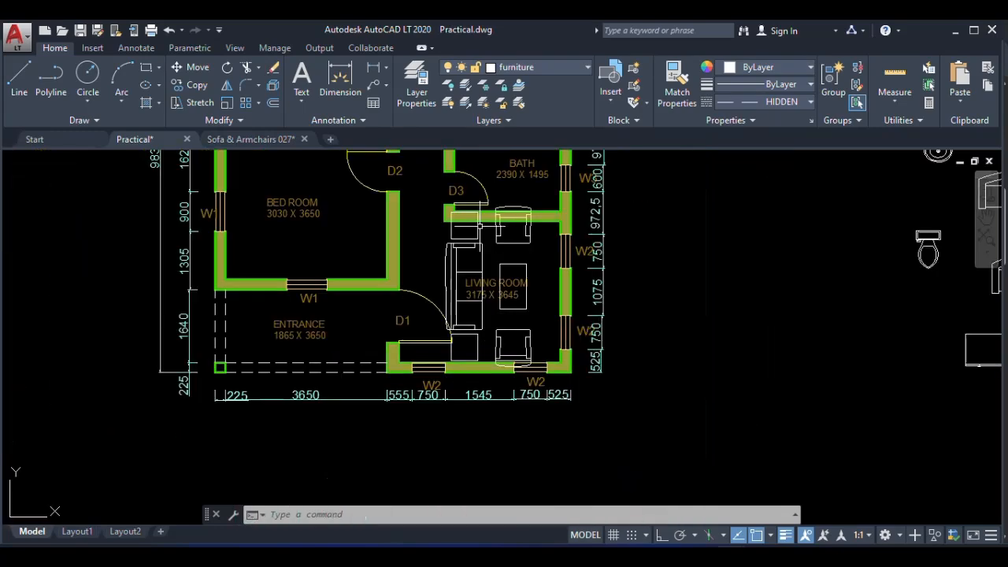
scroll(449, 212, up, 5)
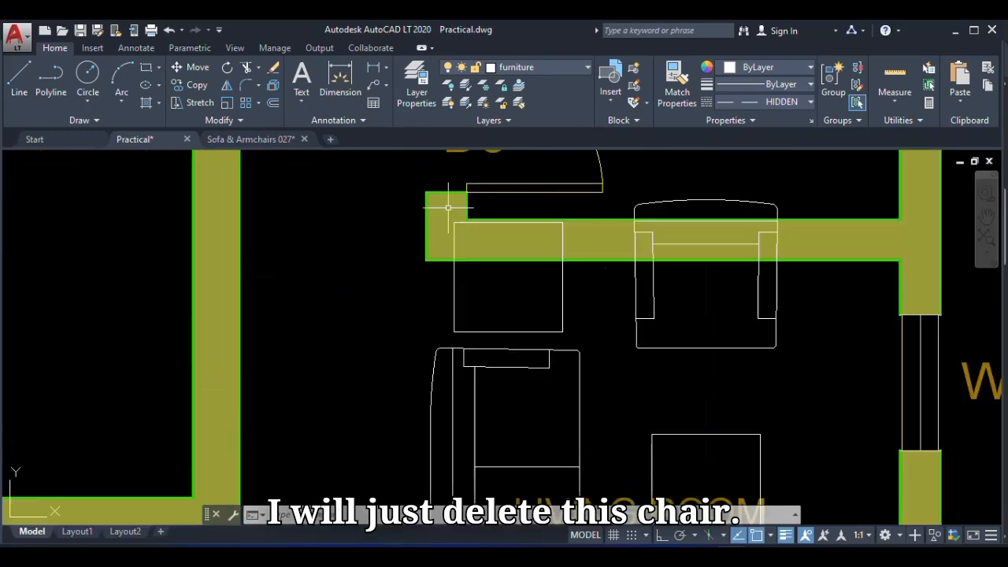
click(408, 216)
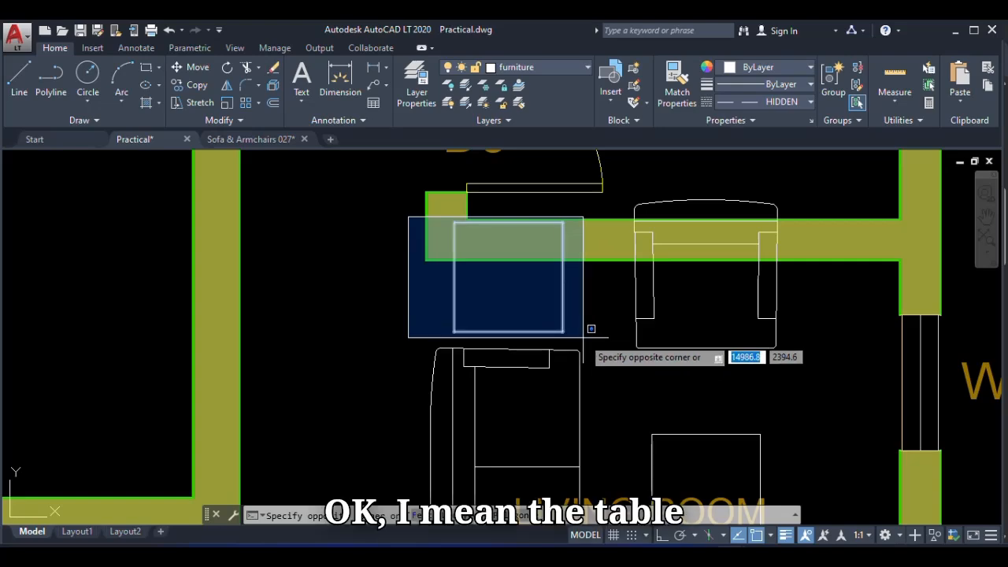
click(583, 337)
key(Delete)
Erase the square side table at the sofa's lower end, next to door D1
scroll(583, 337, down, 8)
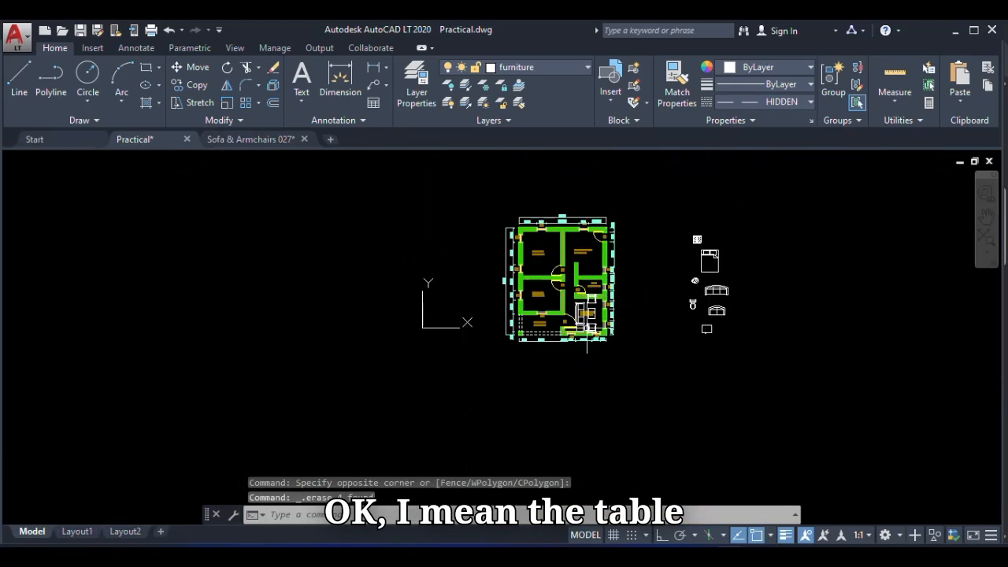
scroll(554, 308, up, 5)
scroll(553, 308, up, 3)
click(475, 261)
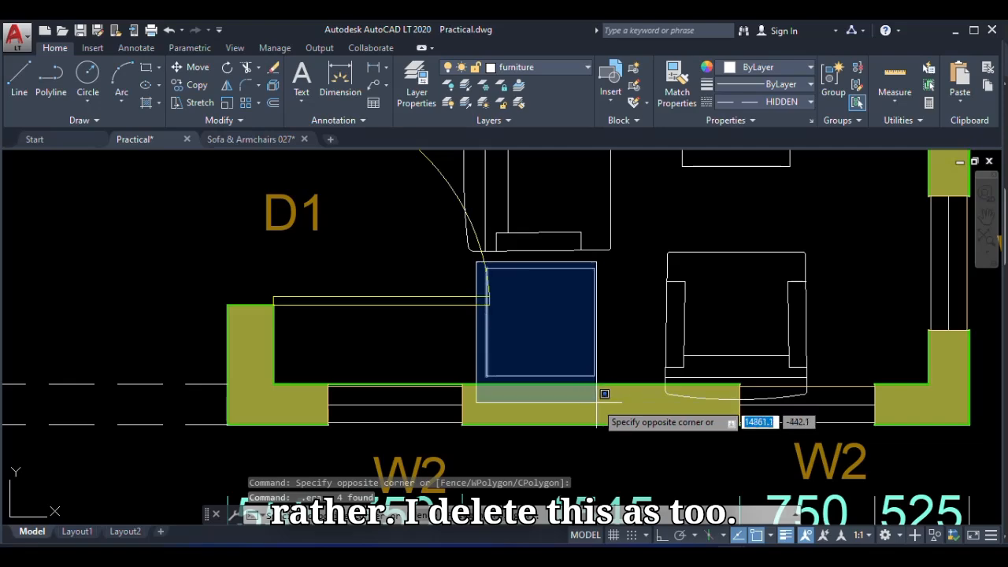
click(615, 388)
key(Delete)
Move the lower armchair slightly upward, clear of the living room's bottom wall and window
scroll(613, 384, down, 7)
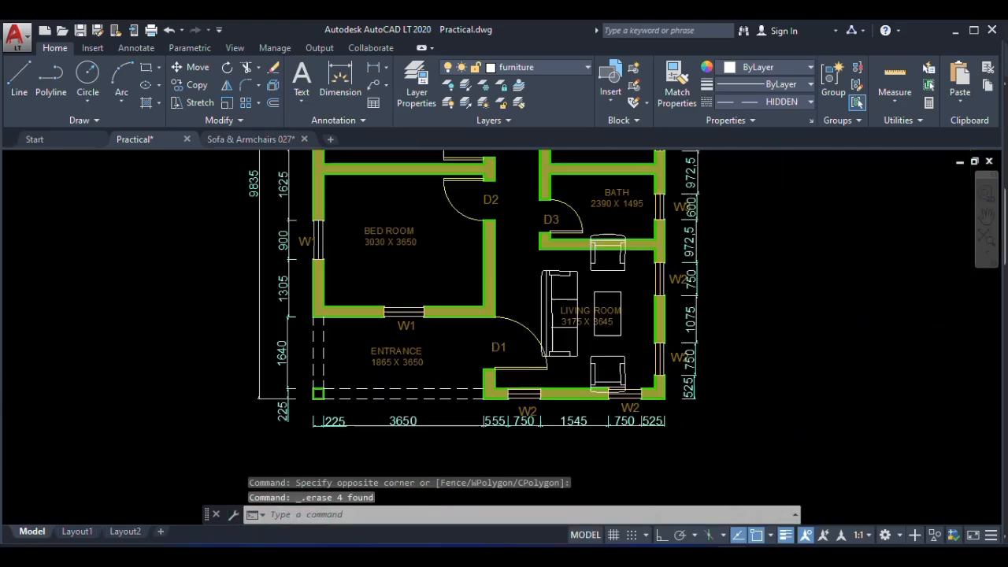
scroll(598, 381, up, 4)
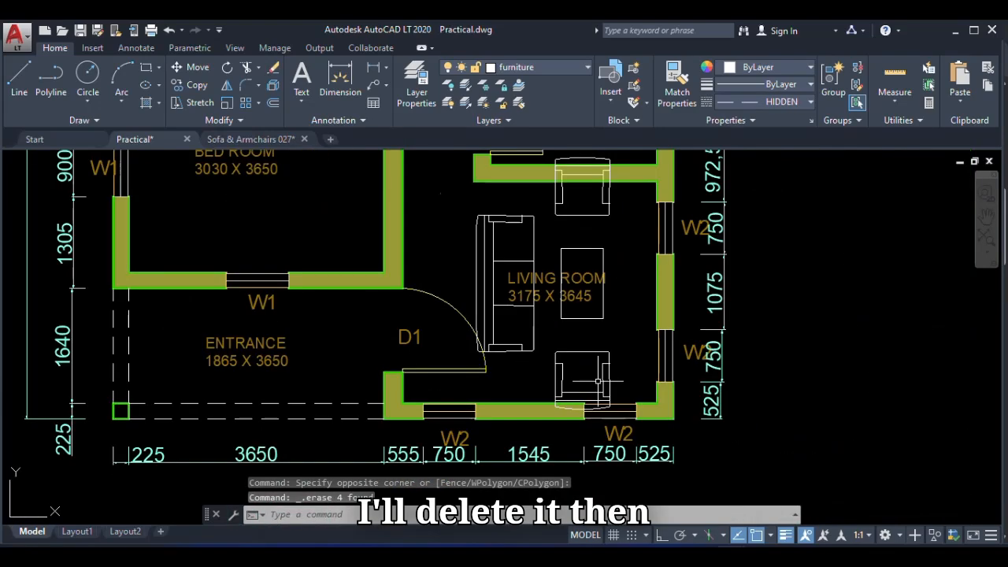
click(546, 334)
click(621, 417)
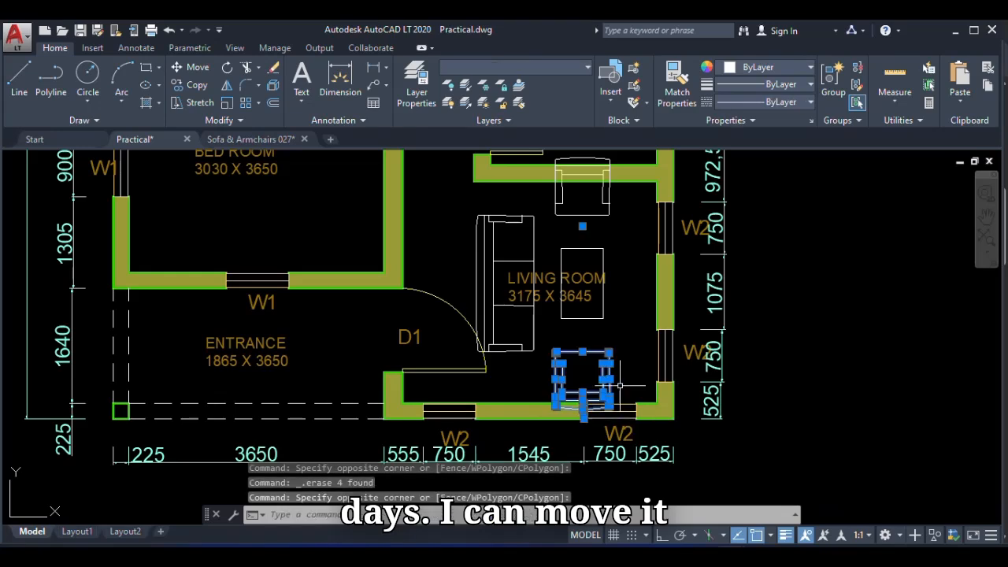
text(m)
key(Return)
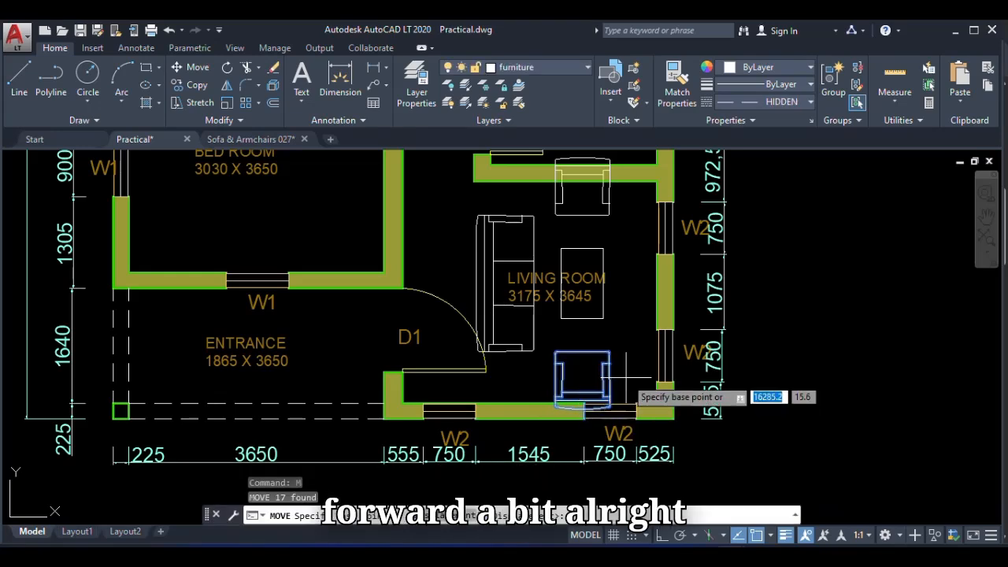
click(636, 365)
click(637, 352)
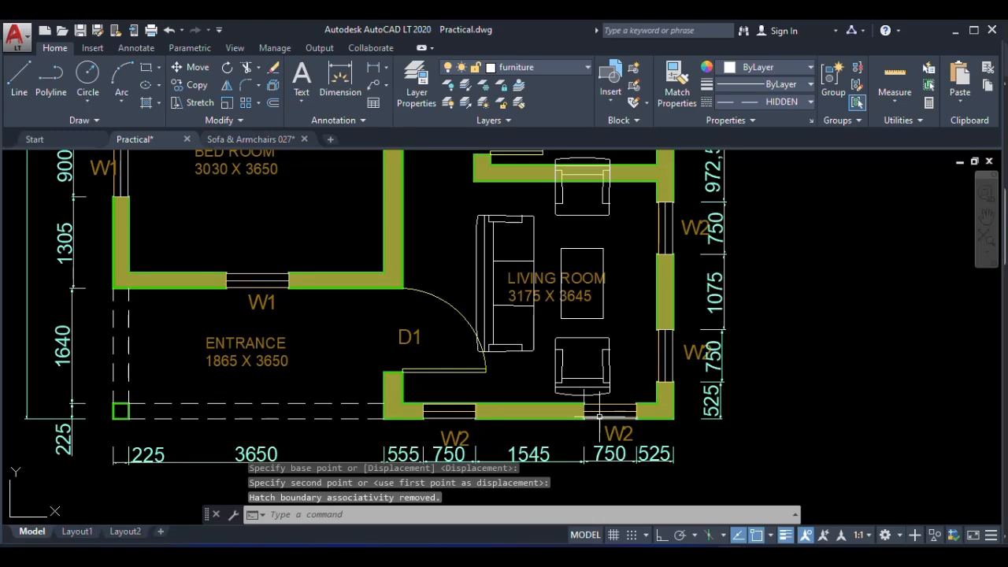
Erase the short vertical window line that was shifted into the back of the lower armchair
scroll(599, 418, up, 8)
click(547, 394)
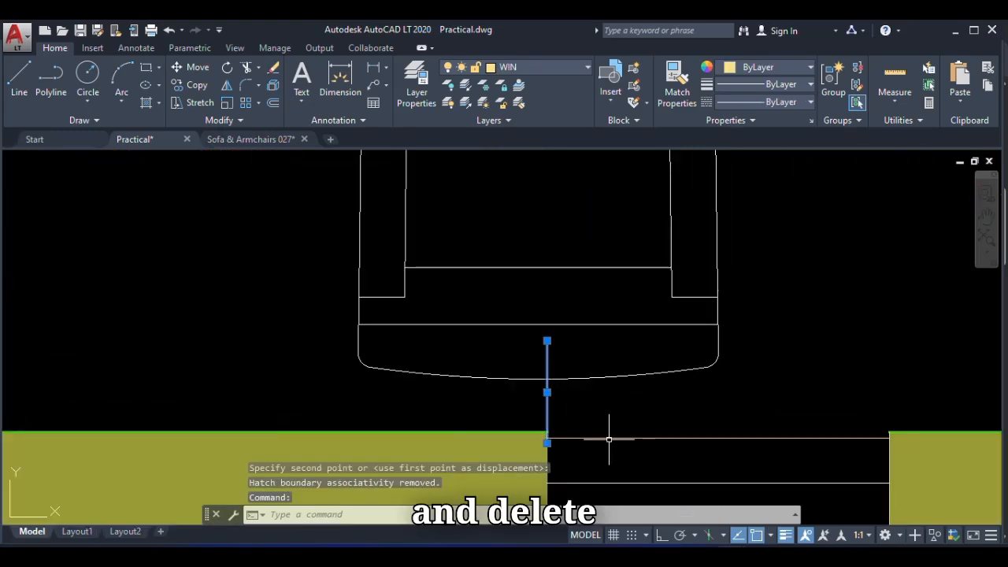
scroll(606, 443, down, 6)
key(Escape)
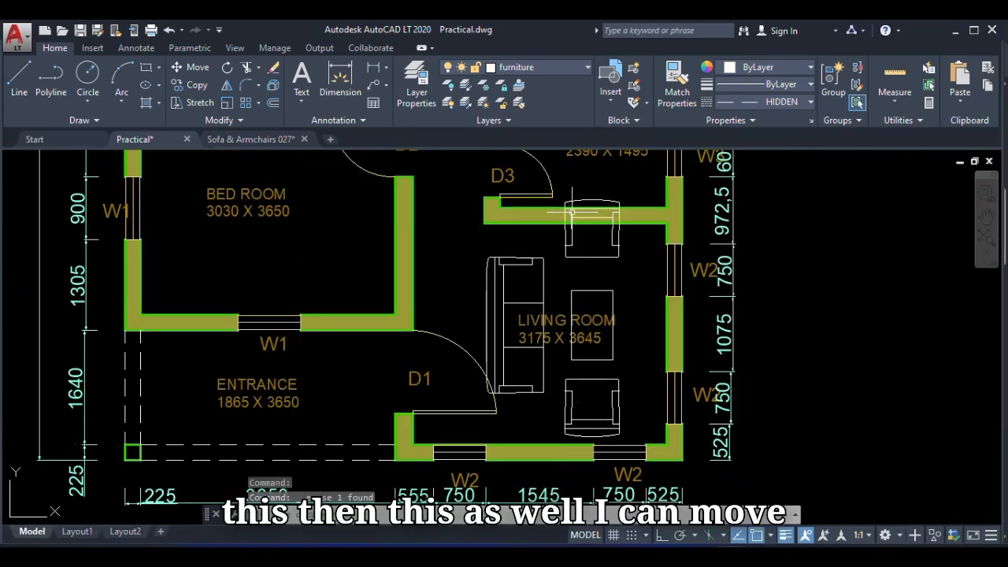
Move the upper armchair straight down, out of the bathroom wall and just inside the living room
scroll(573, 197, up, 4)
click(551, 187)
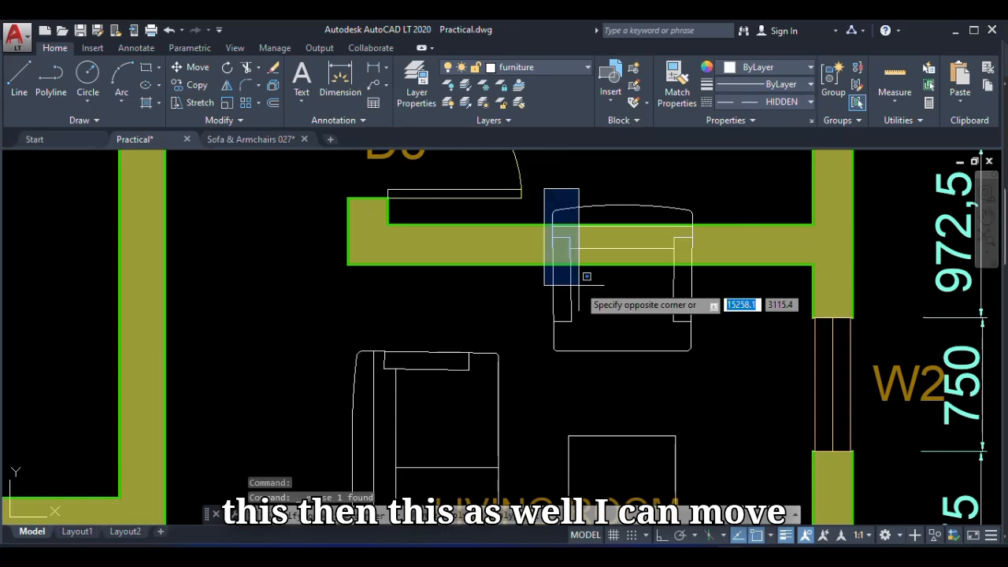
click(727, 382)
text(m)
key(Return)
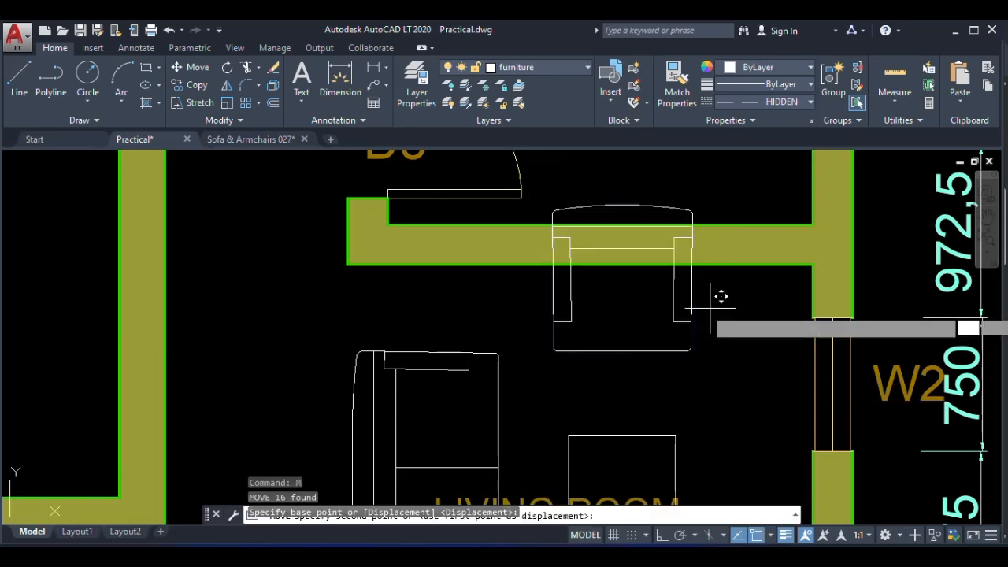
click(720, 295)
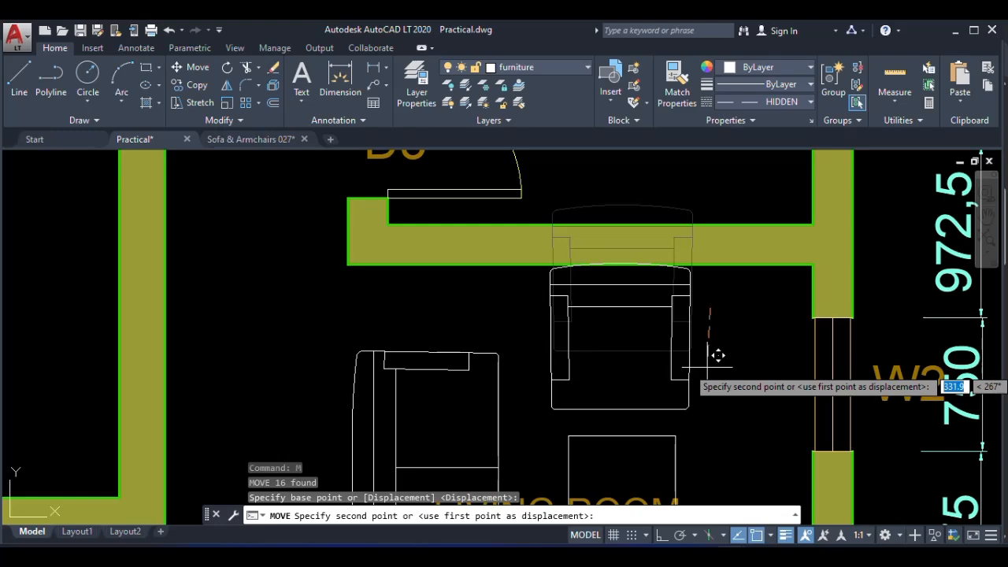
click(710, 370)
Shift the coffee table's upper edge line down towards its middle to shorten the table
scroll(710, 370, down, 6)
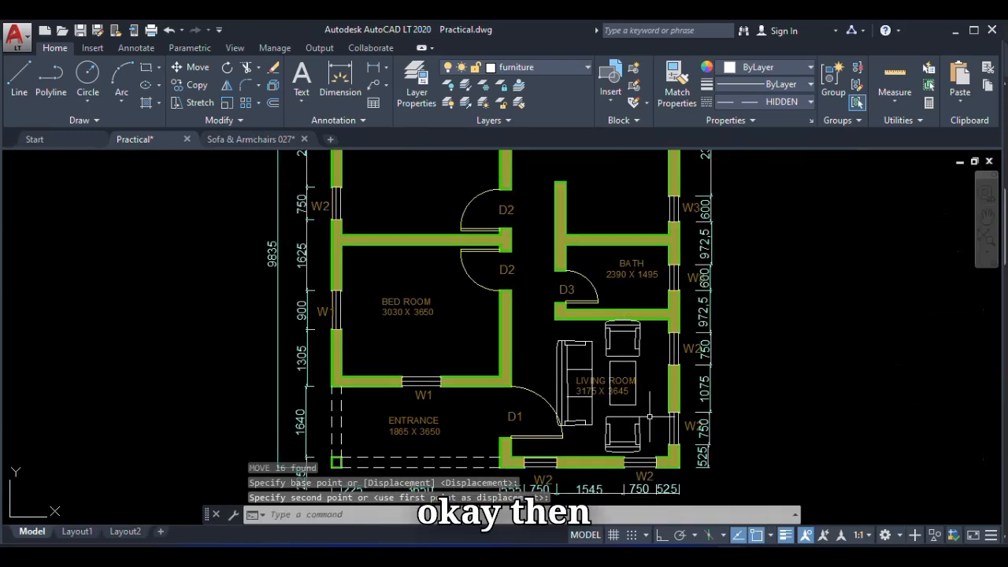
scroll(622, 394, up, 8)
click(576, 303)
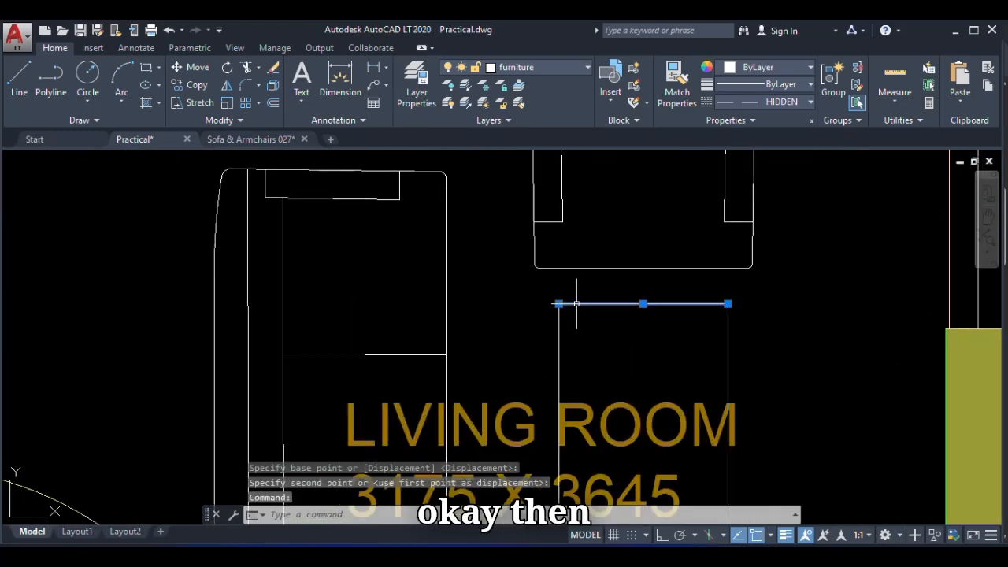
scroll(575, 304, down, 5)
scroll(586, 305, up, 6)
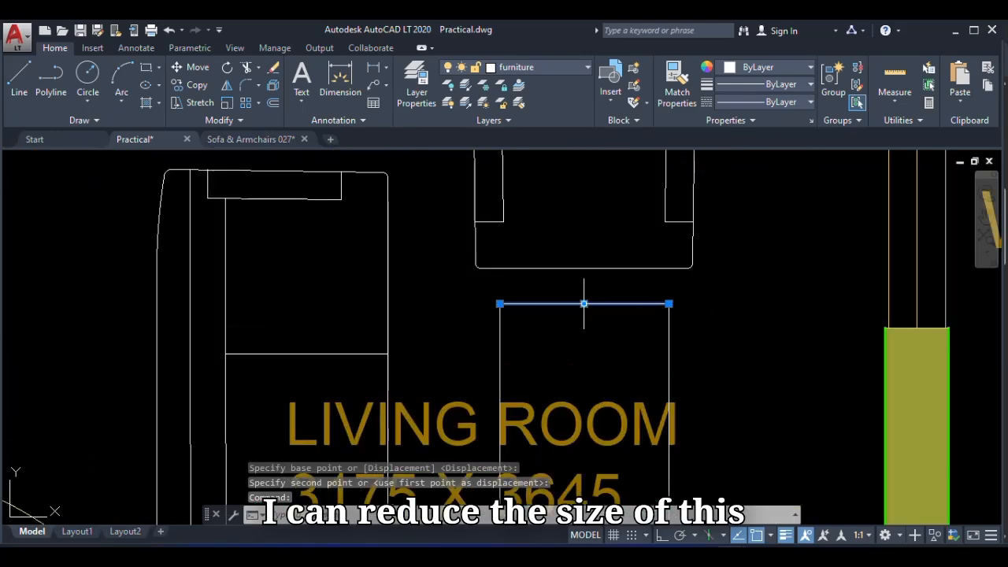
click(584, 303)
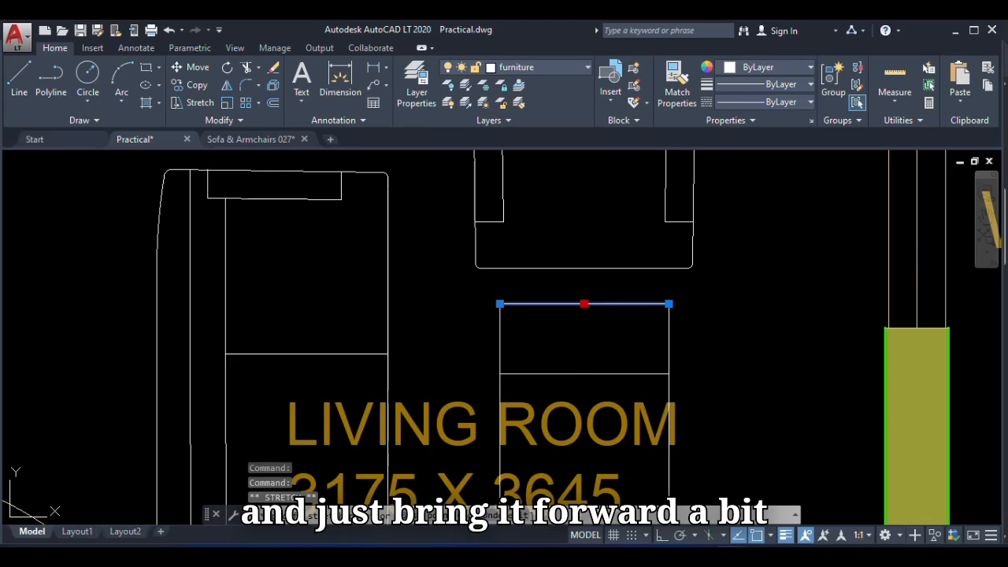
click(585, 373)
key(Escape)
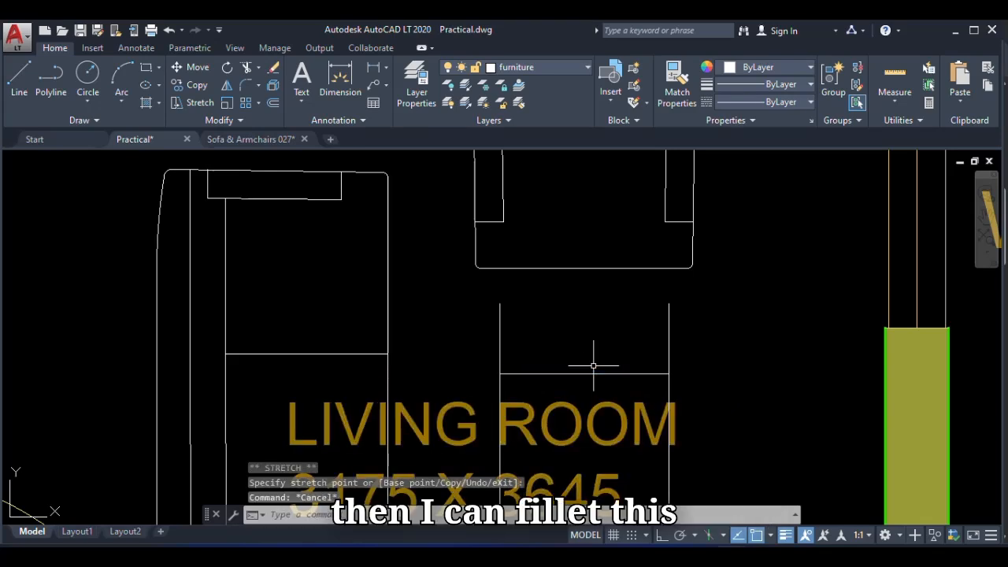
Fillet both upper corners of the coffee table with radius 0 to trim the side lines protruding past the shifted edge
text(fil)
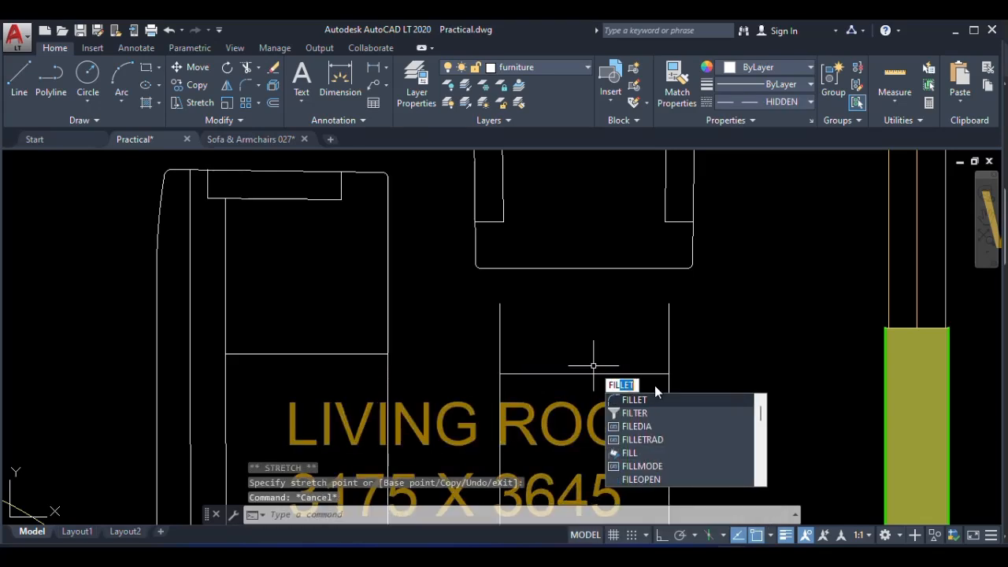
key(Return)
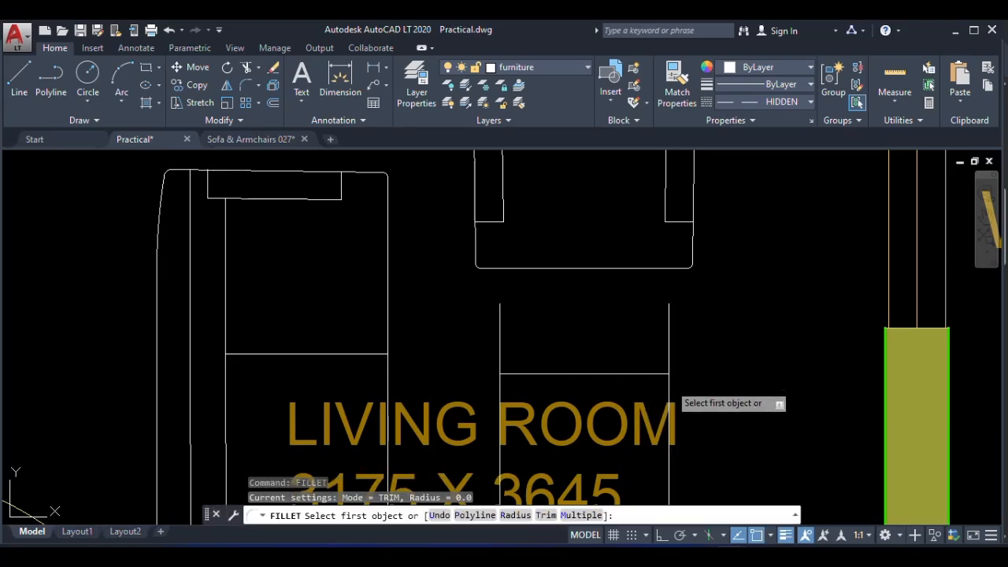
click(669, 378)
click(653, 375)
key(Return)
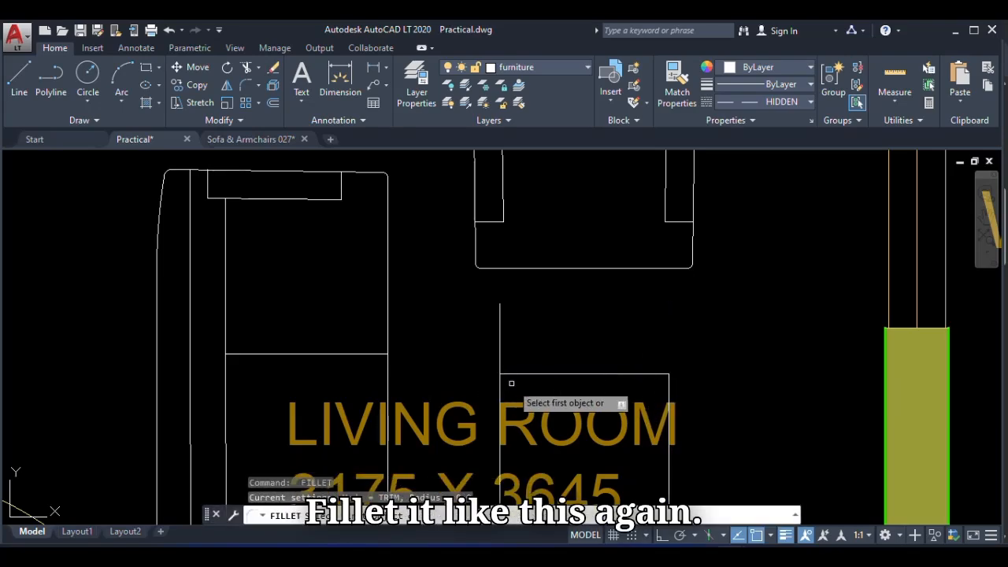
click(500, 385)
click(516, 374)
Rotate the toilet block beside the plan by 270 degrees about its tank, so the bowl points left
scroll(562, 303, down, 8)
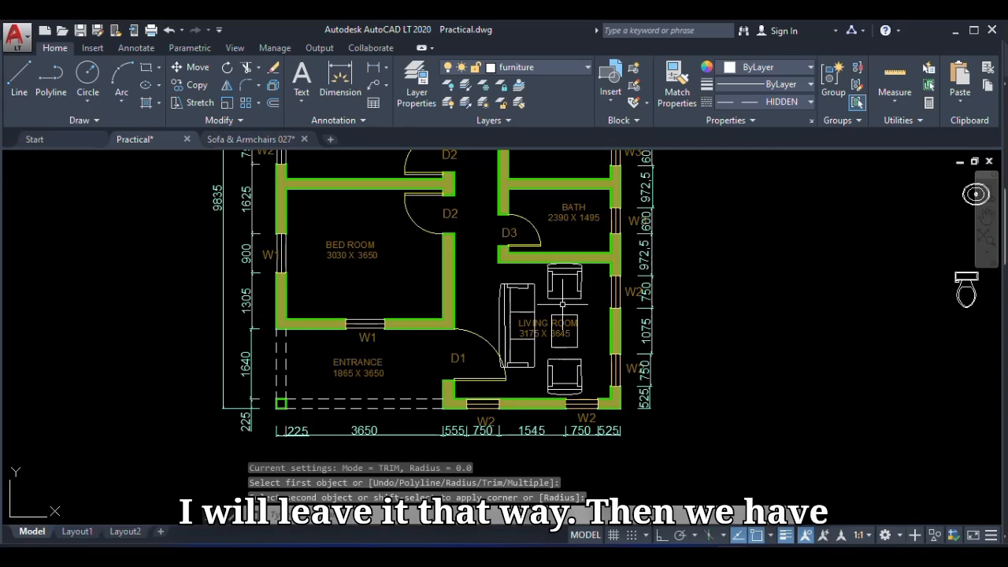
scroll(571, 340, up, 2)
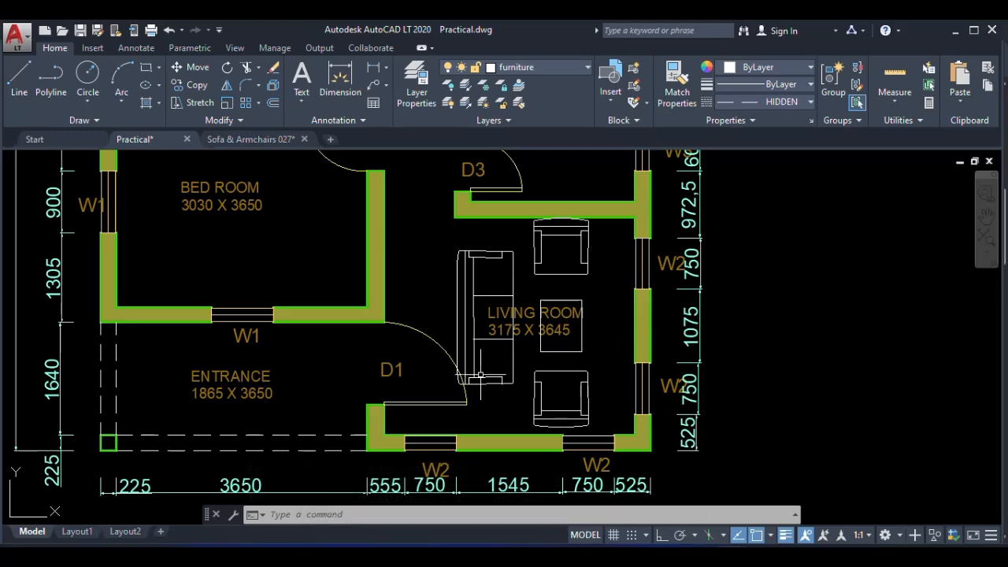
scroll(482, 368, down, 5)
scroll(518, 216, up, 3)
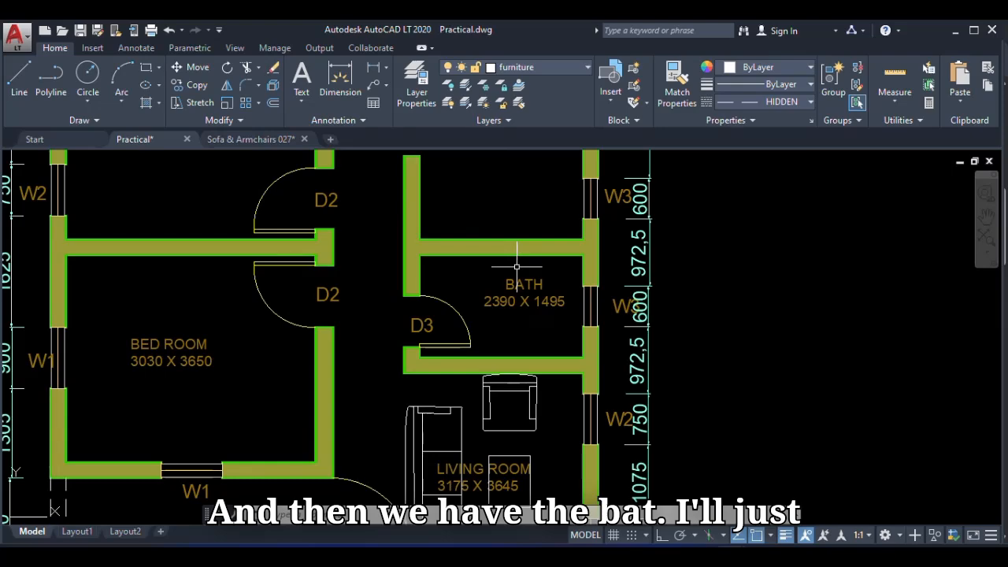
scroll(516, 296, down, 3)
scroll(771, 302, up, 4)
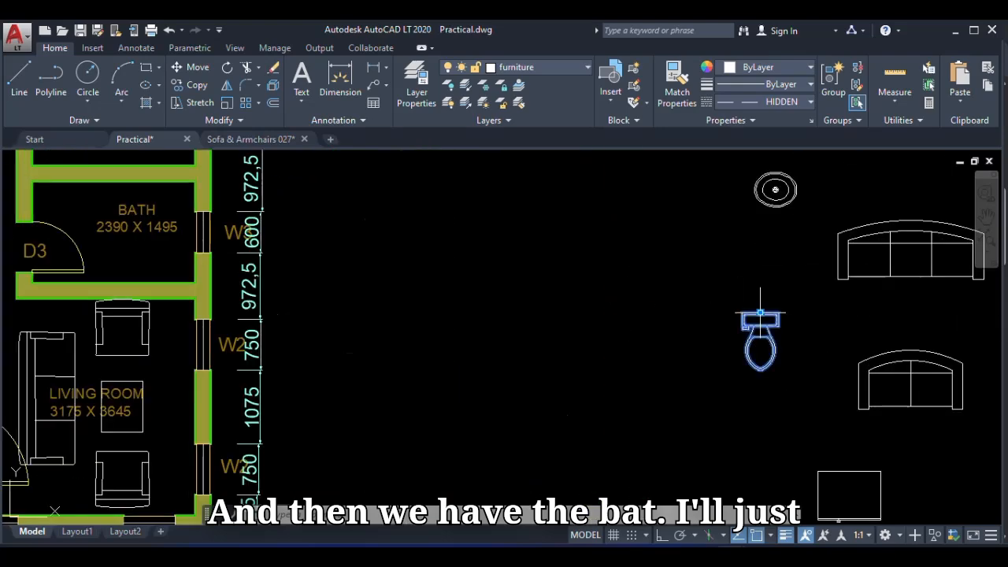
click(760, 315)
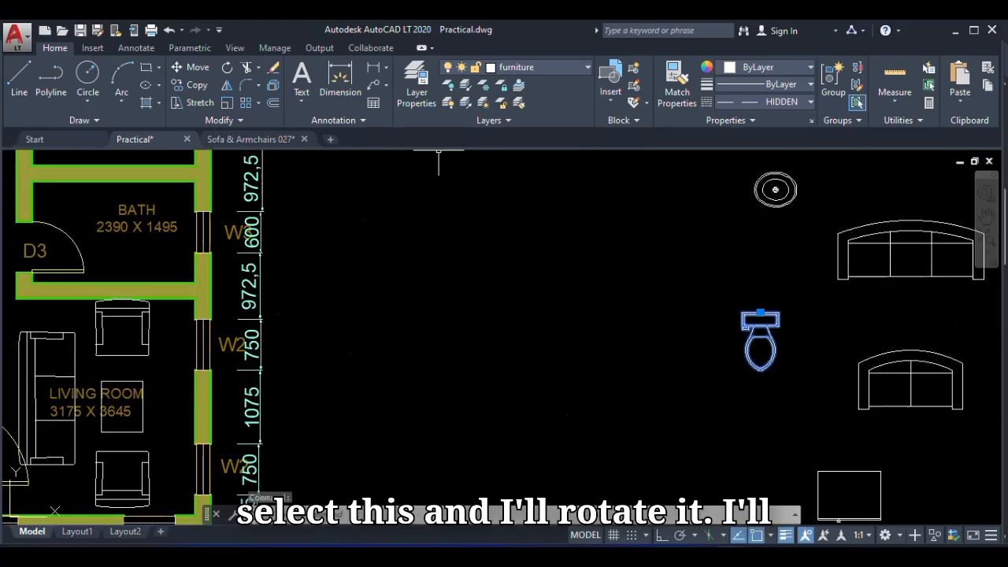
click(227, 68)
click(759, 321)
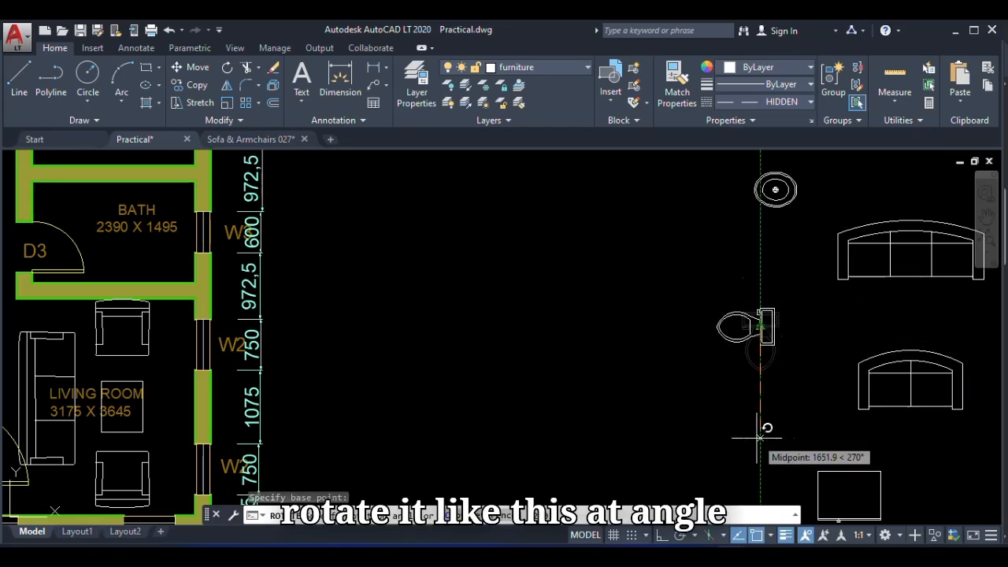
click(760, 435)
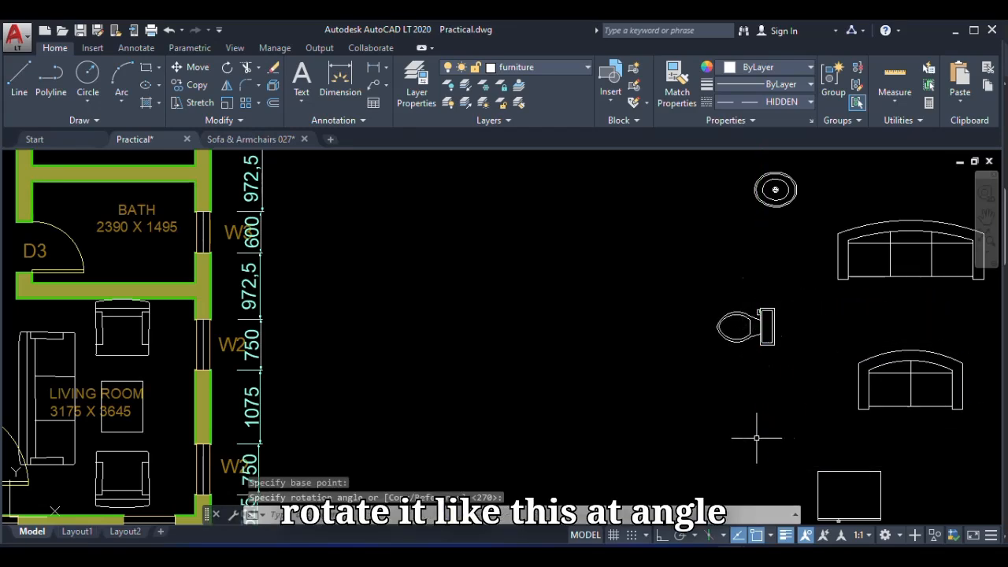
Move the toilet by the back of its tank into the bathroom, against the inner face of window W3
click(775, 332)
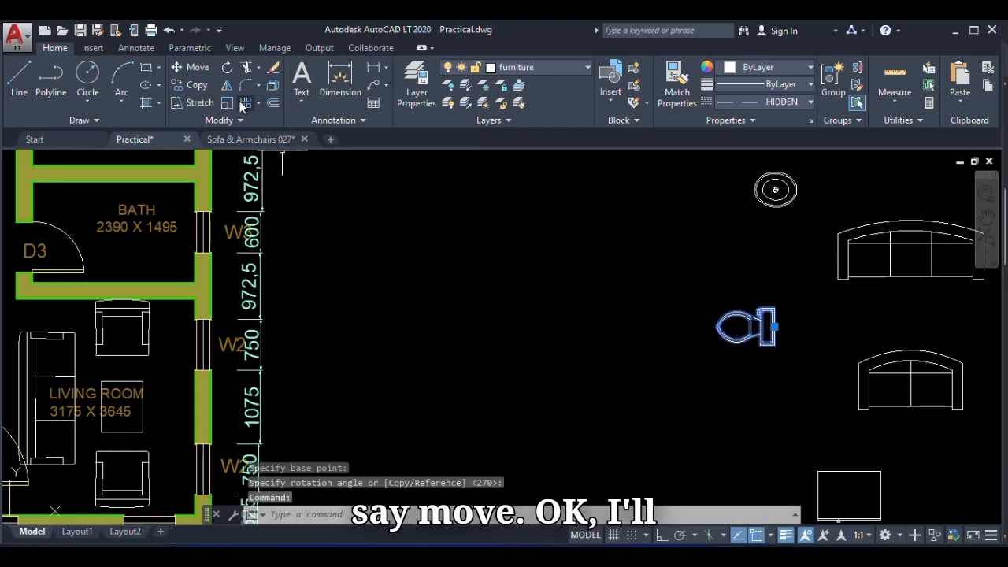
click(180, 72)
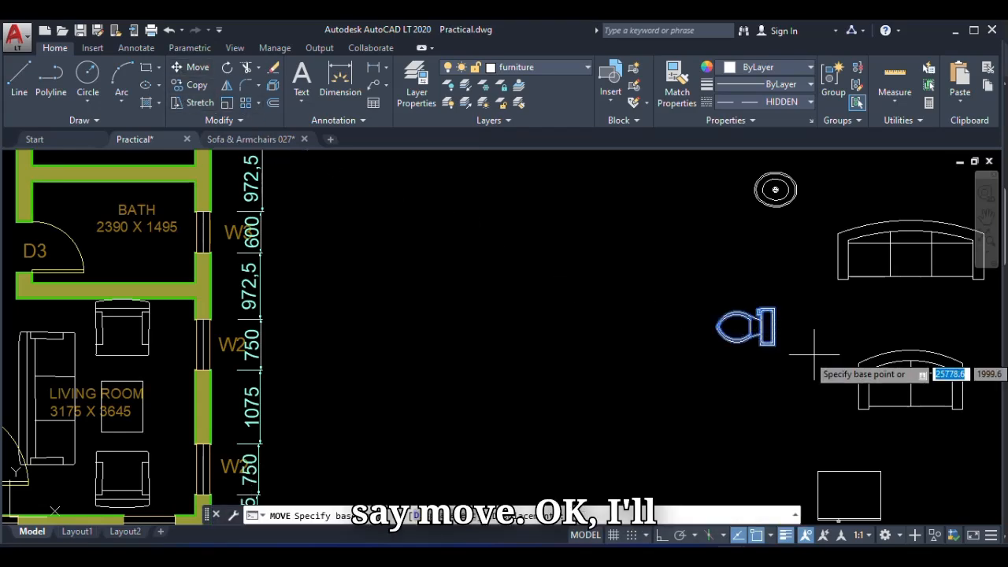
scroll(769, 328, up, 5)
click(782, 312)
scroll(780, 330, down, 10)
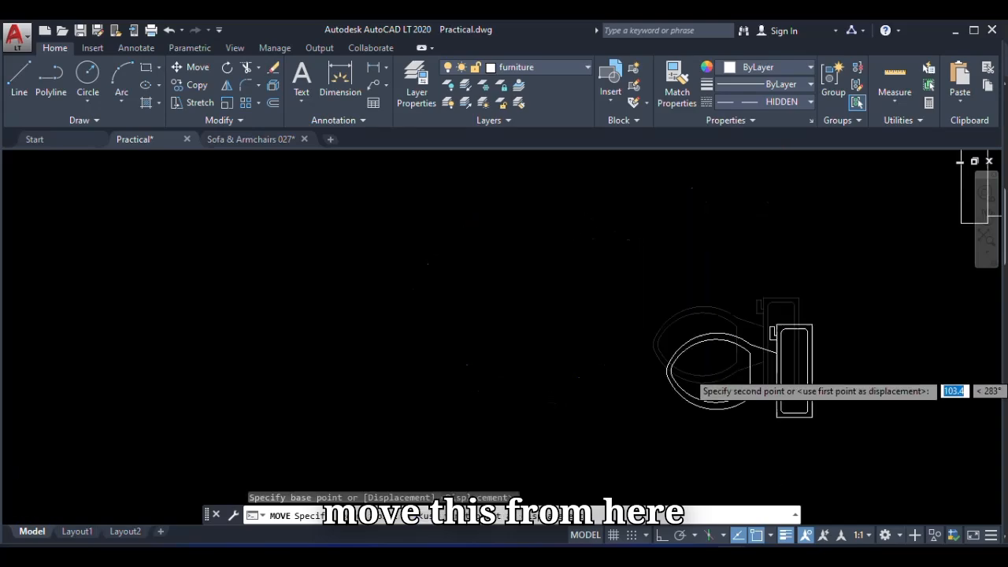
scroll(668, 346, up, 4)
scroll(668, 340, up, 8)
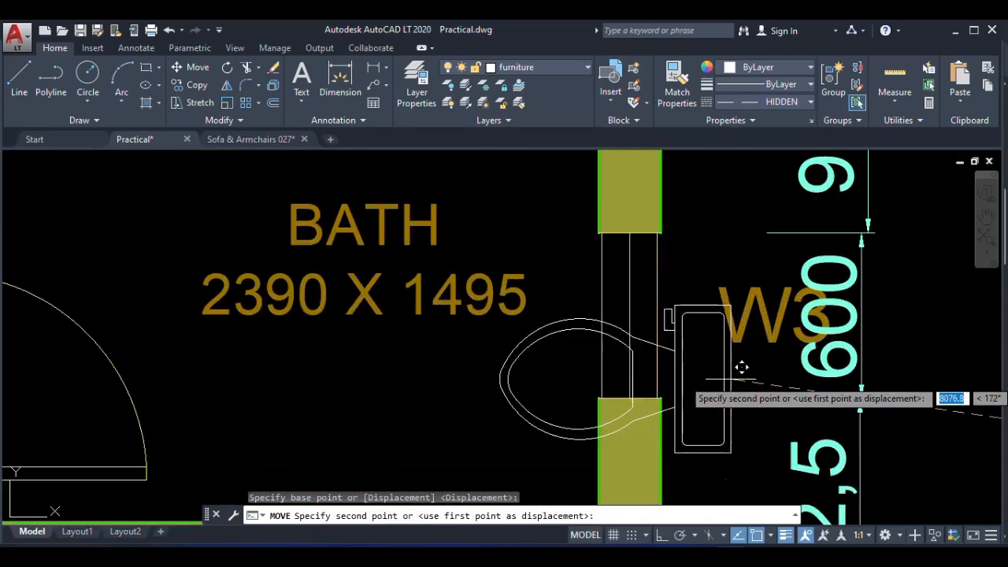
click(613, 304)
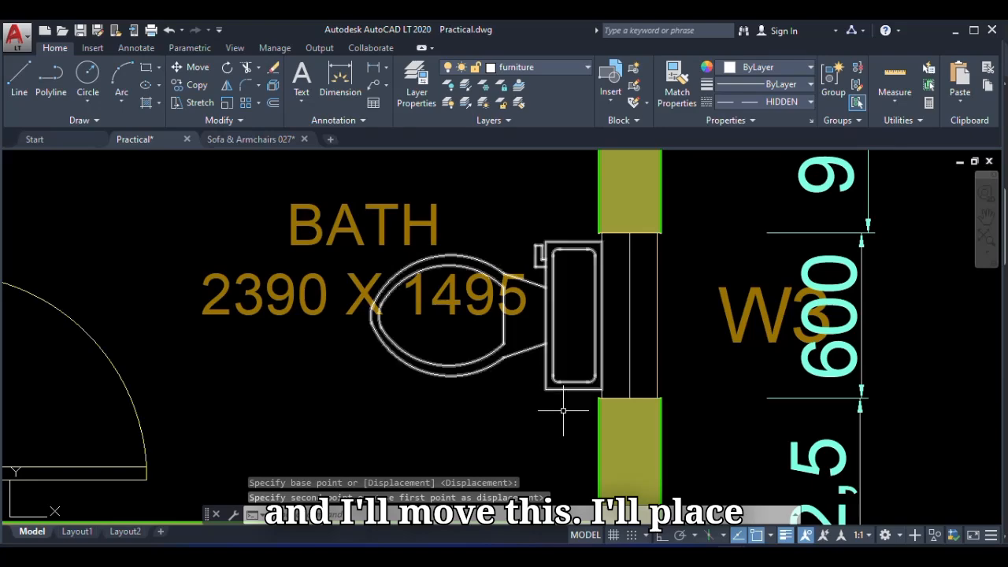
Move the oval sink by its centre into the bathroom, along the lower wall between door D3 and the toilet
scroll(551, 362, down, 5)
scroll(650, 376, down, 4)
scroll(686, 358, up, 6)
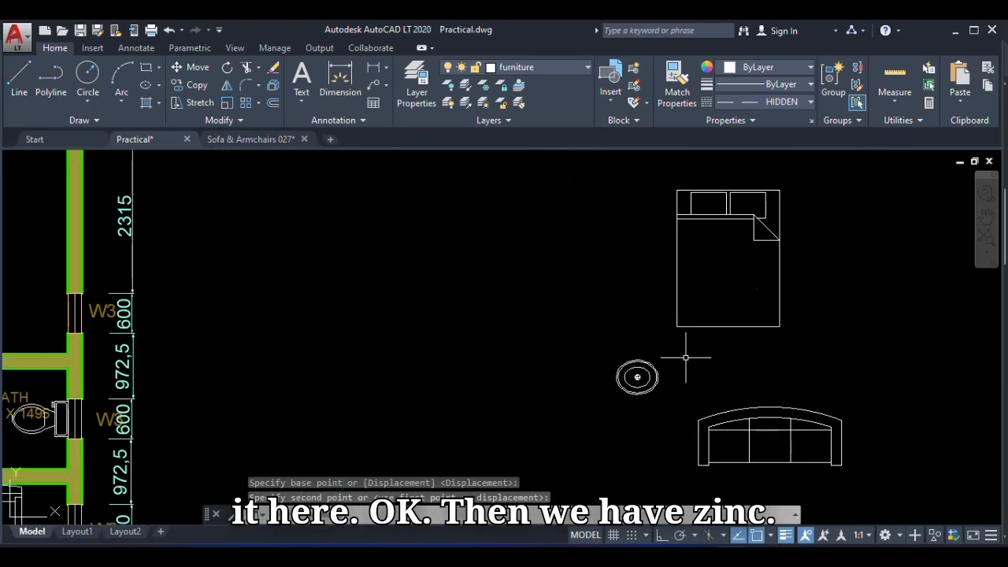
click(638, 362)
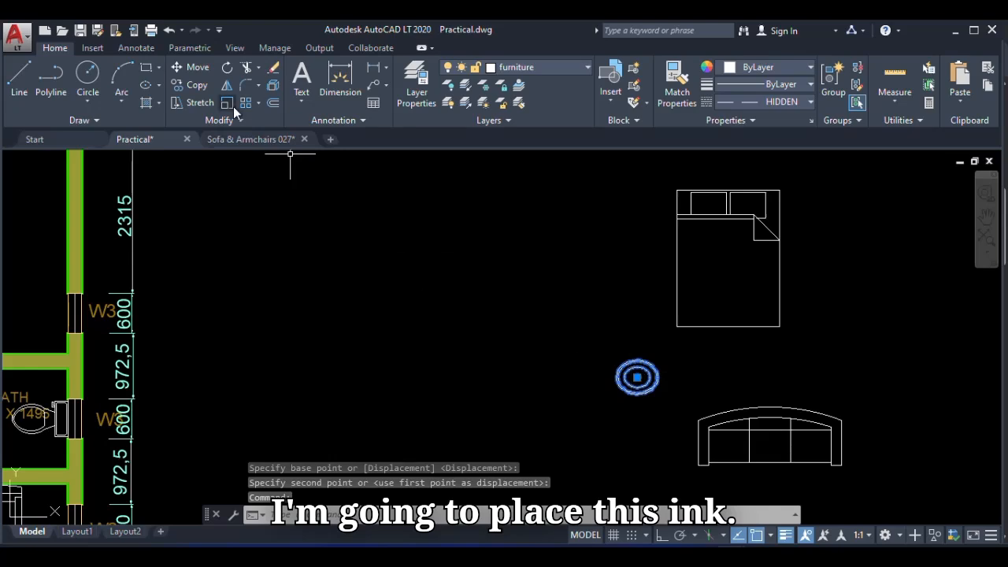
click(194, 67)
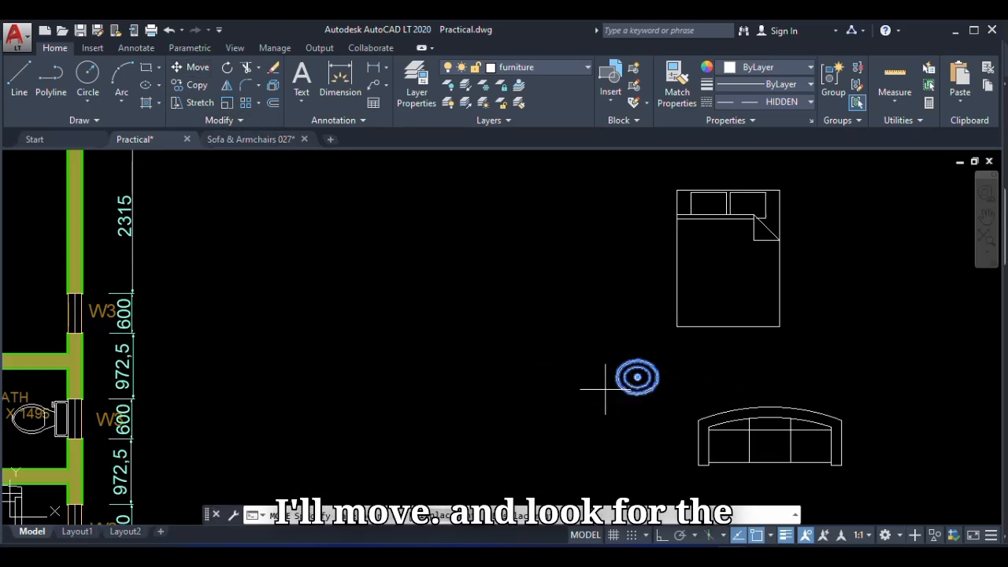
scroll(622, 382, up, 3)
click(691, 358)
scroll(691, 358, down, 3)
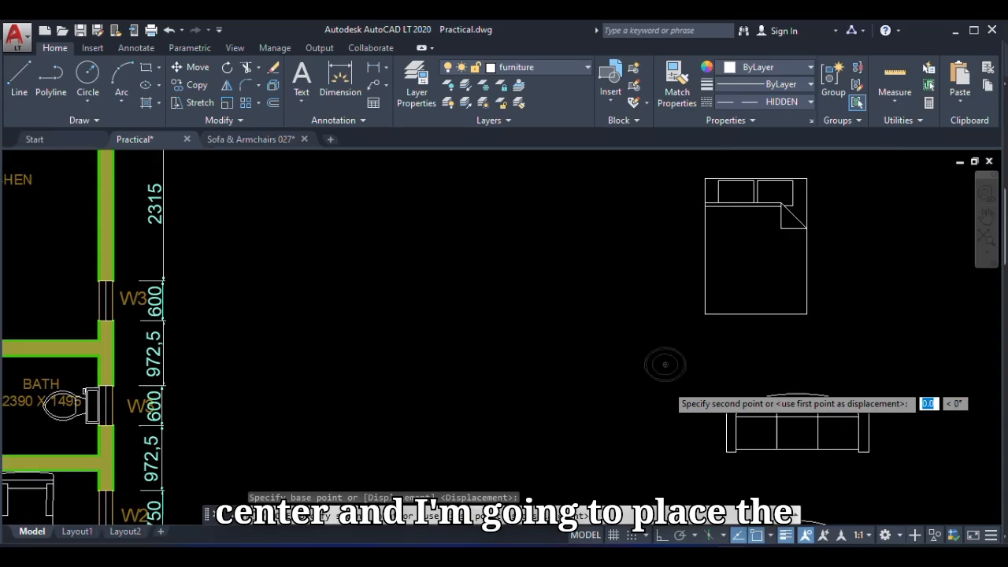
scroll(661, 365, down, 5)
scroll(427, 396, up, 6)
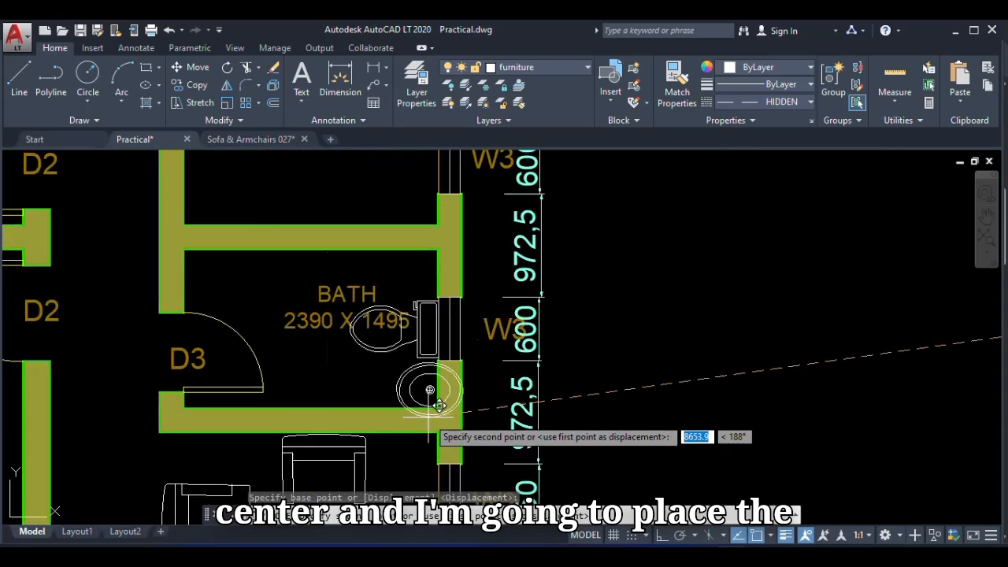
click(312, 406)
Rotate the bed block a quarter turn counterclockwise about its upper-left corner, so the pillows are on its left side
scroll(535, 370, down, 2)
scroll(623, 361, down, 5)
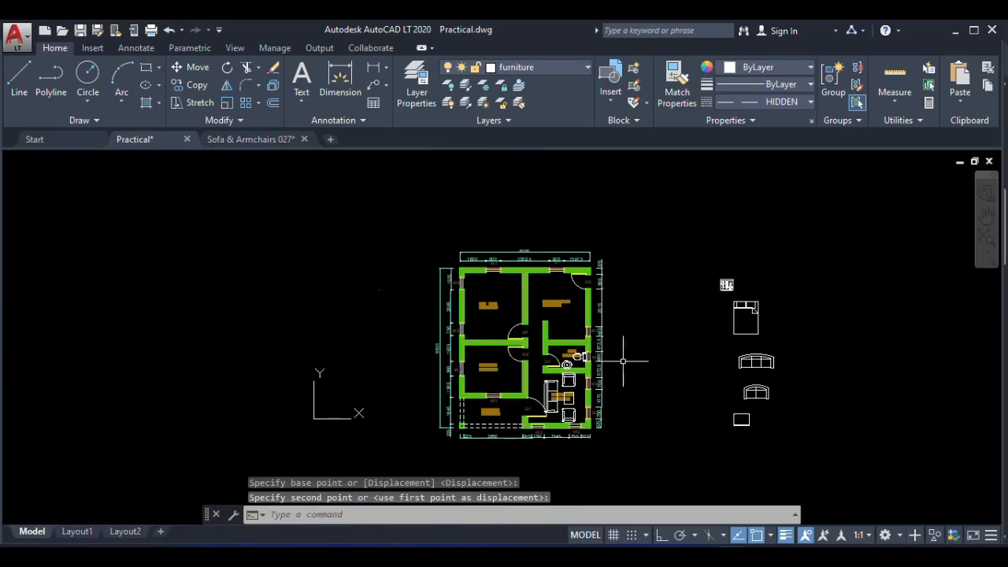
scroll(646, 365, up, 1)
scroll(864, 414, up, 3)
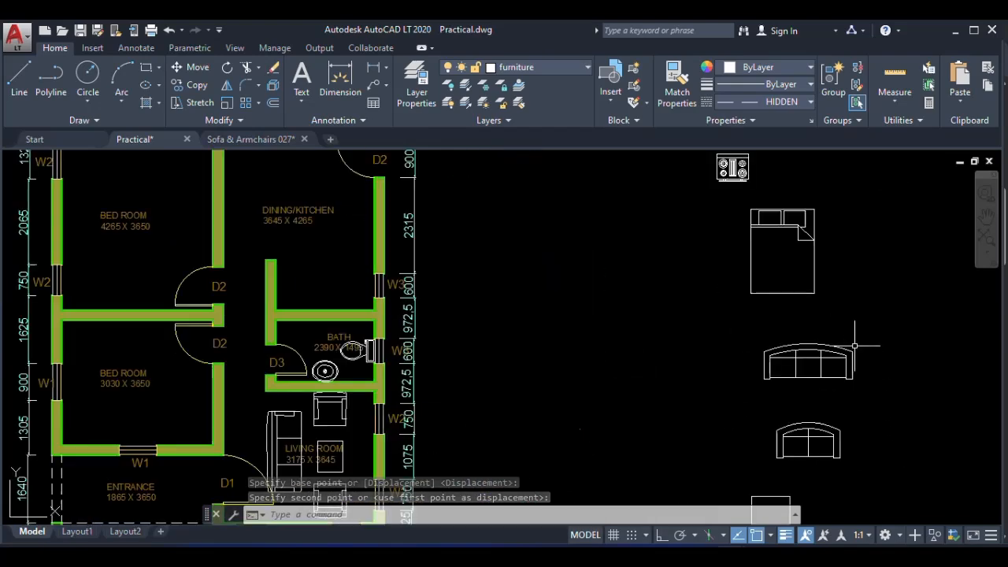
scroll(798, 363, down, 3)
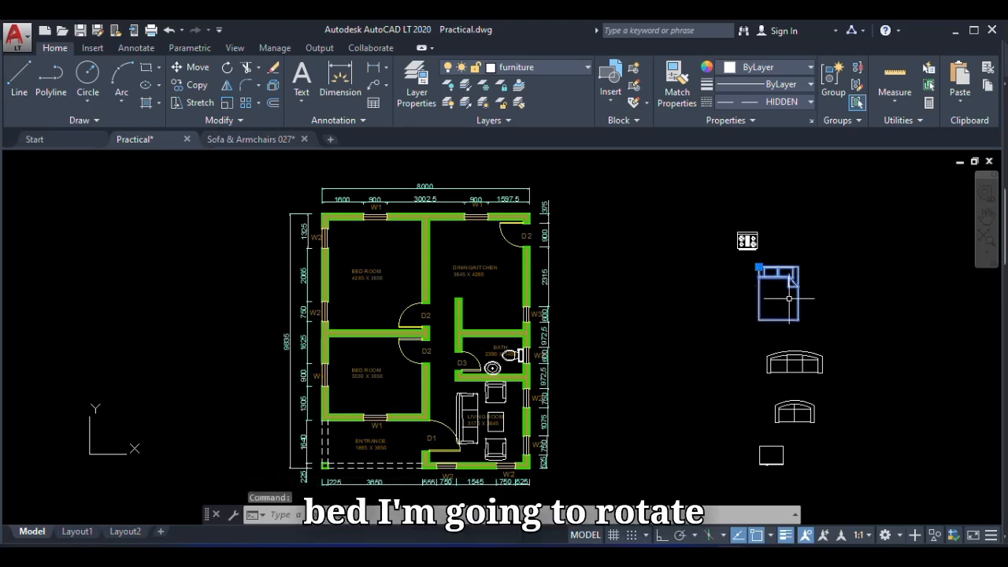
click(227, 68)
click(759, 268)
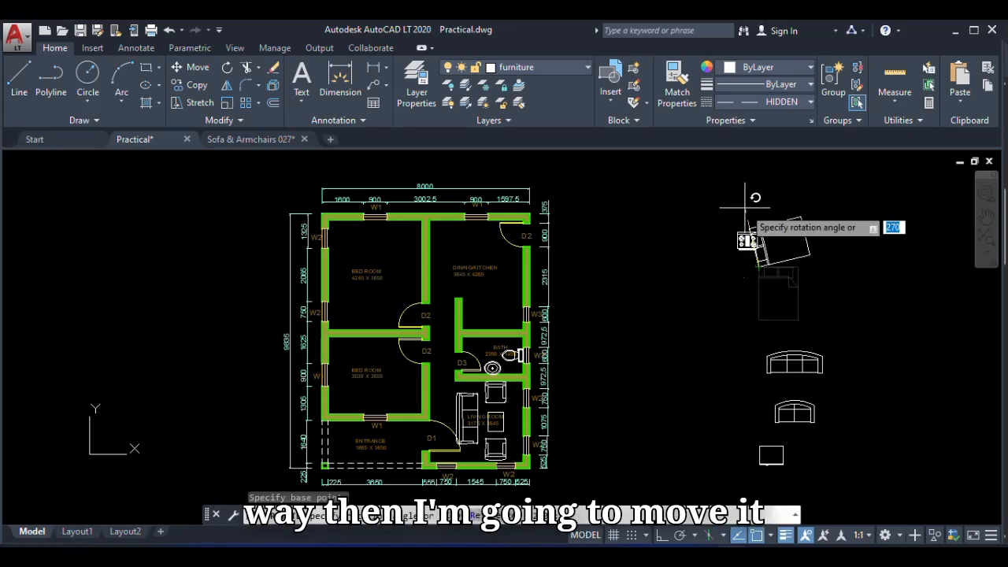
click(765, 229)
Finish the bed's rotation and move it by its lower-left corner into the upper bedroom, headboard against the outer wall between the W2 windows
click(765, 228)
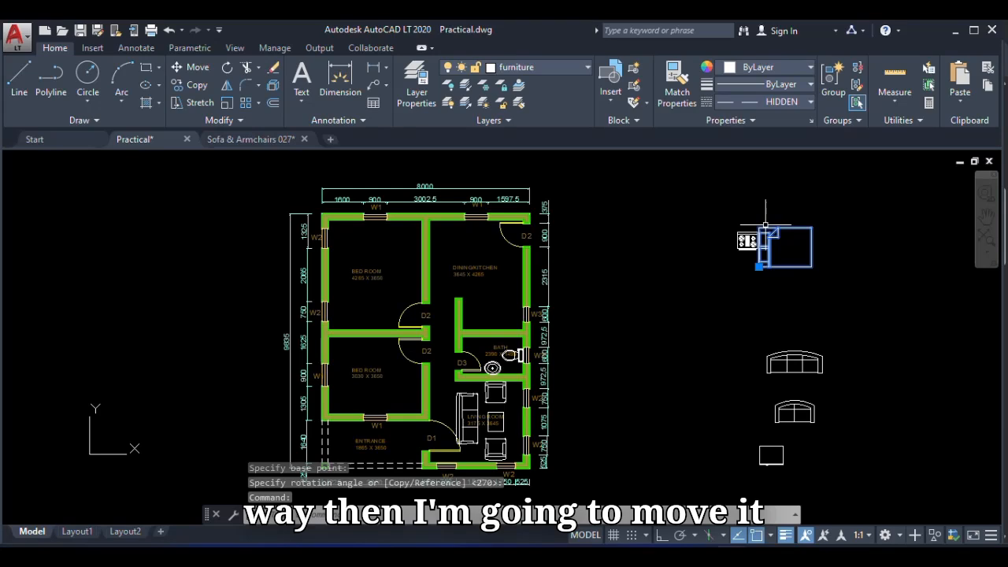
text(m)
key(Return)
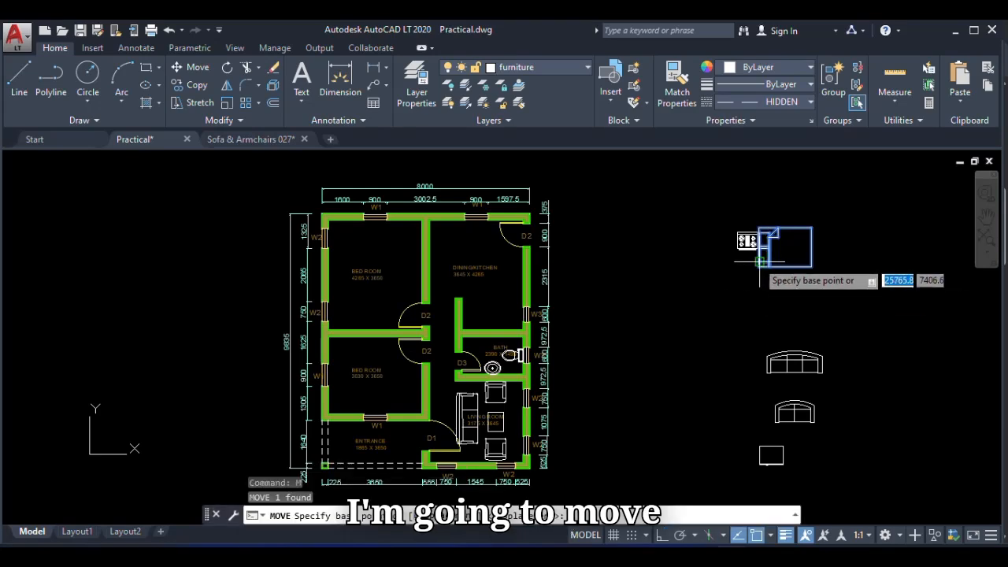
click(759, 269)
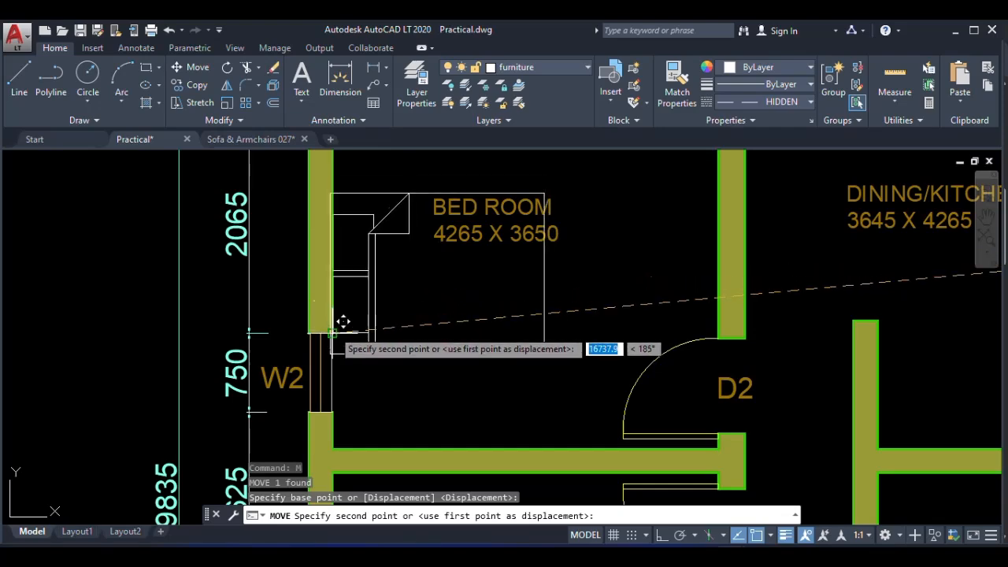
click(343, 284)
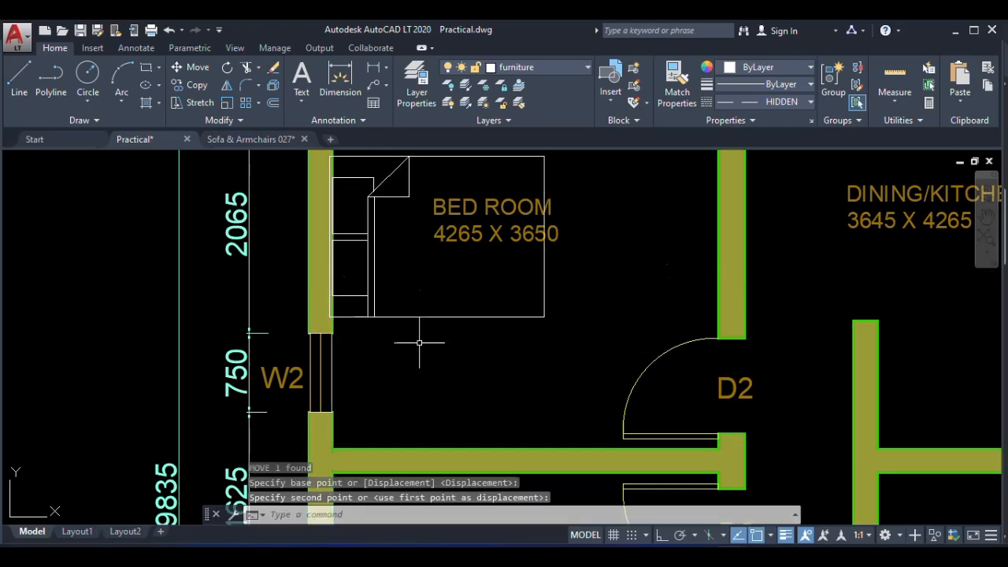
Move the upper bedroom's "BED ROOM 4265 X 3650" label clear of the bed, to just above it
scroll(418, 342, down, 5)
scroll(441, 344, up, 3)
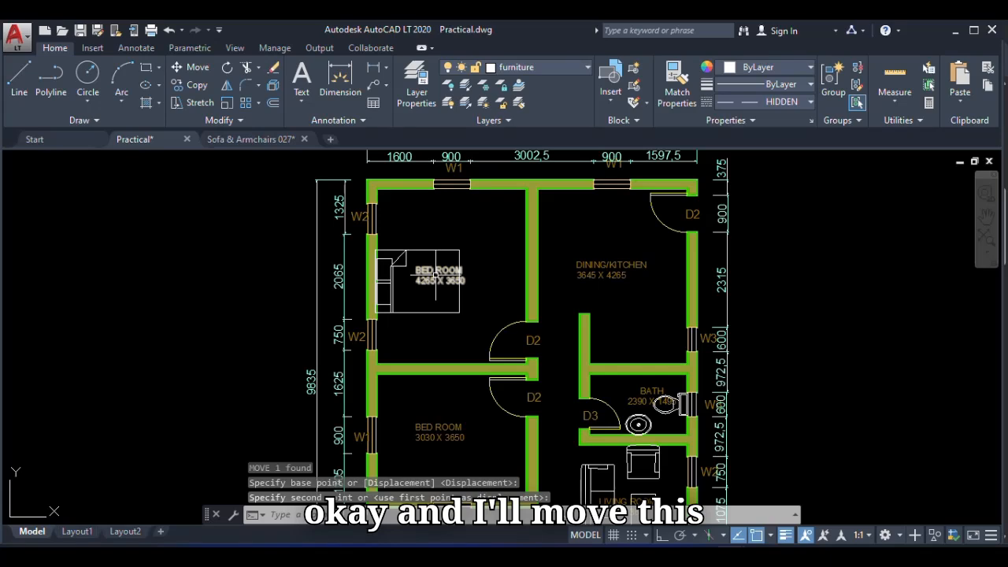
click(445, 280)
click(418, 270)
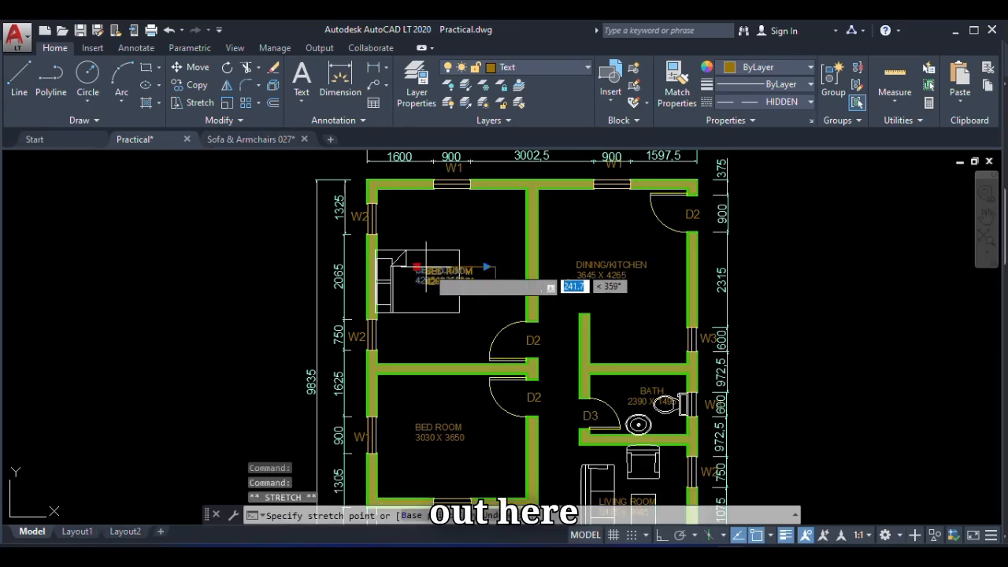
click(445, 269)
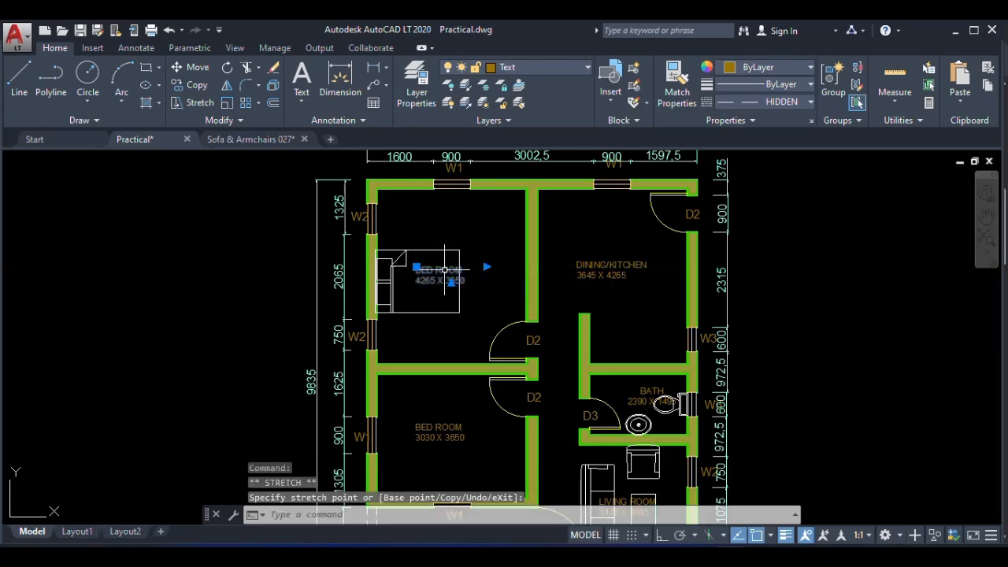
scroll(417, 269, up, 4)
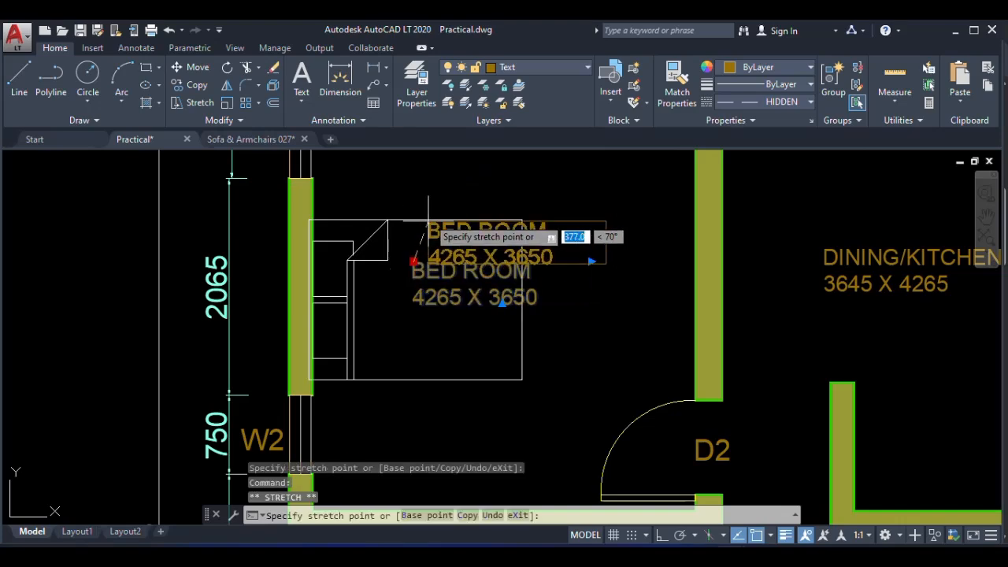
scroll(423, 248, down, 4)
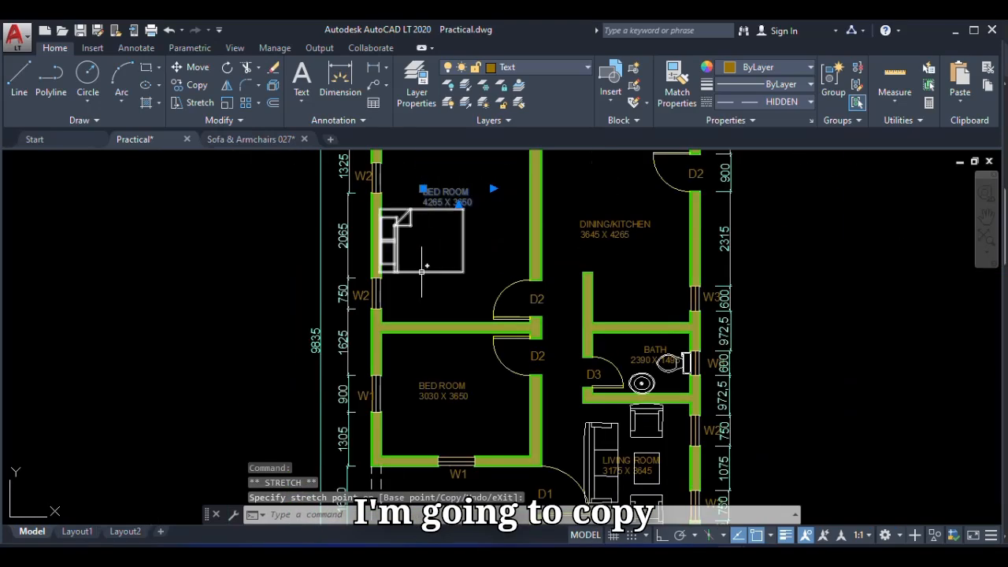
Copy the bed and the selected room label from the headboard's midpoint into the lower bedroom, against window W1 in the outer wall
click(422, 272)
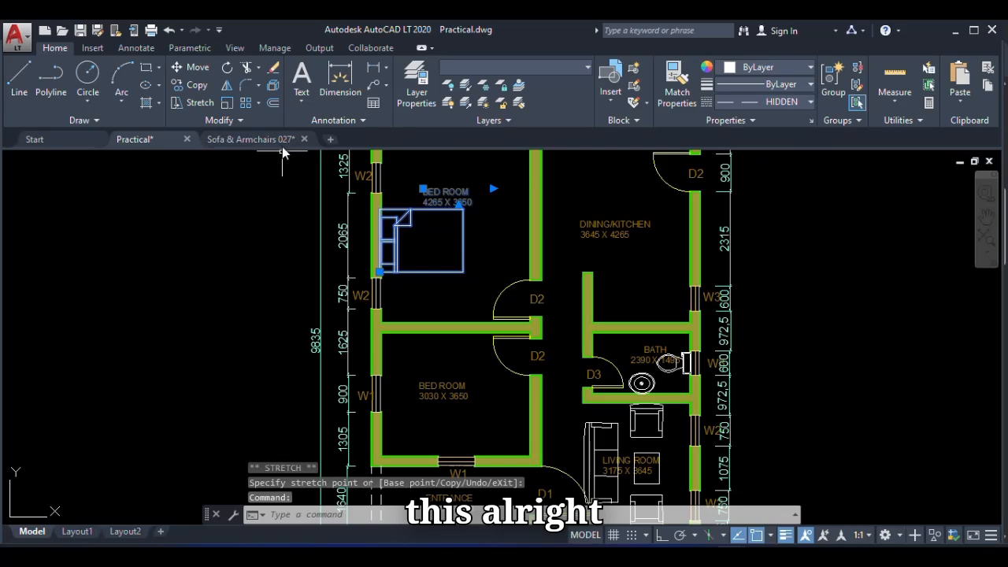
click(193, 85)
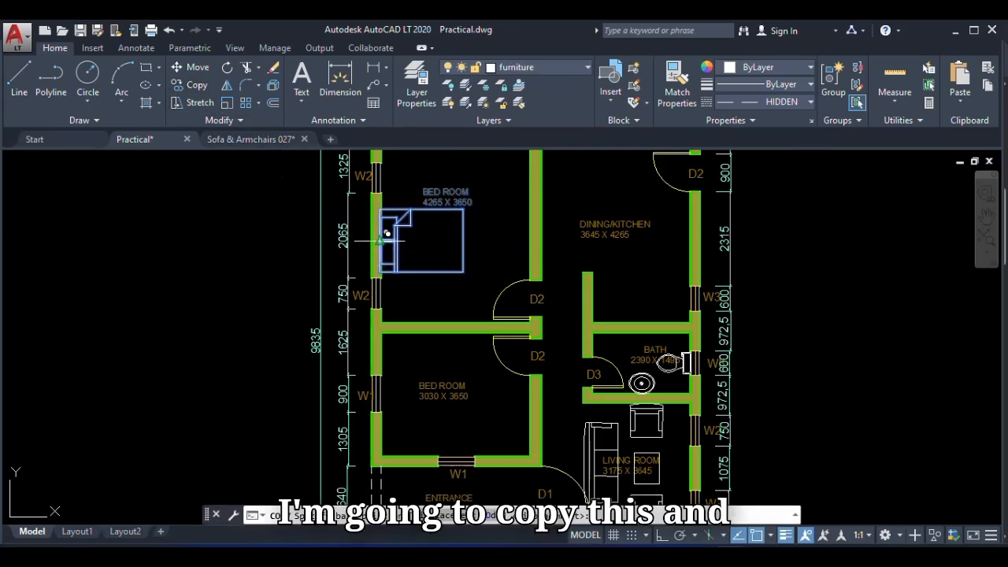
click(379, 238)
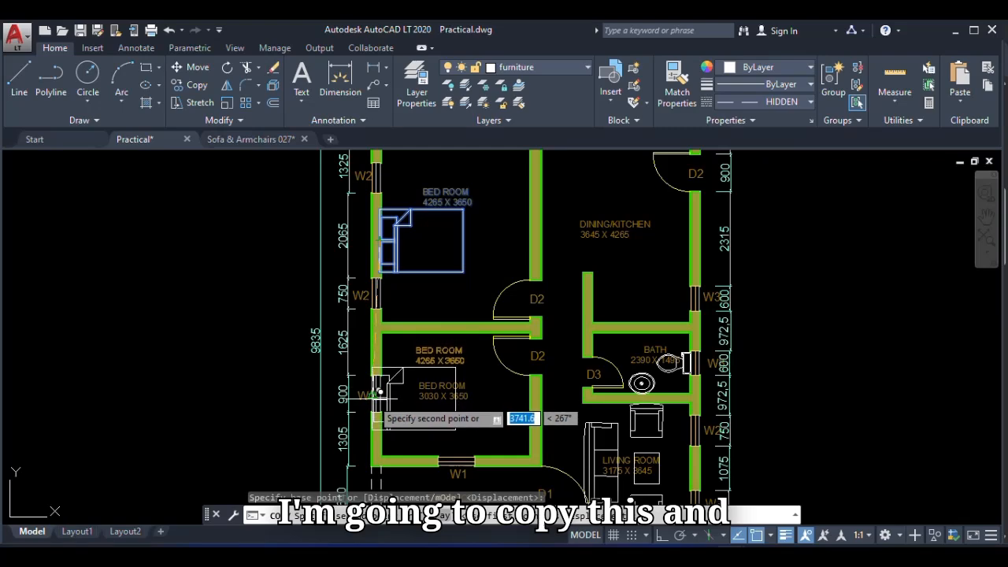
scroll(379, 396, up, 4)
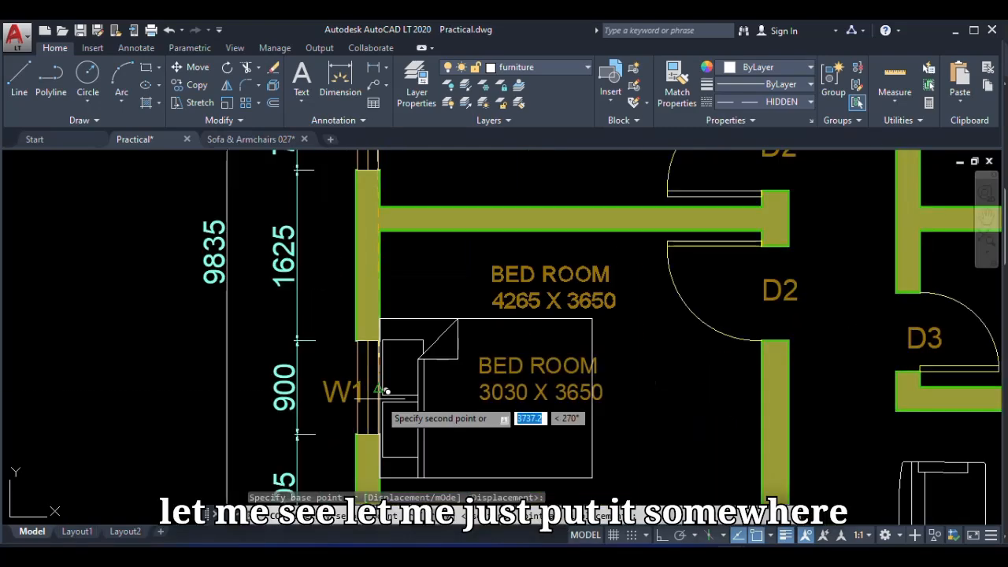
click(393, 392)
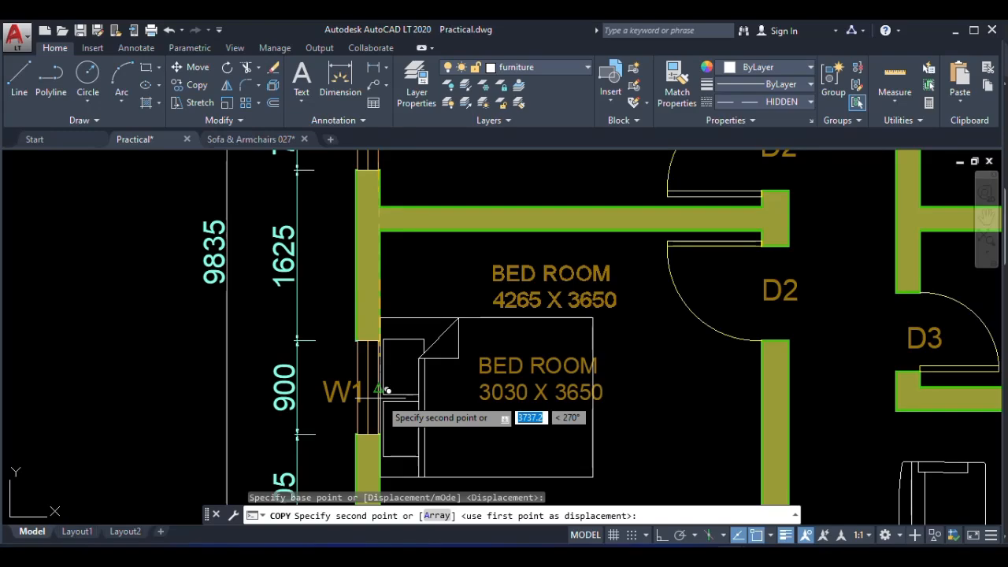
scroll(391, 391, down, 5)
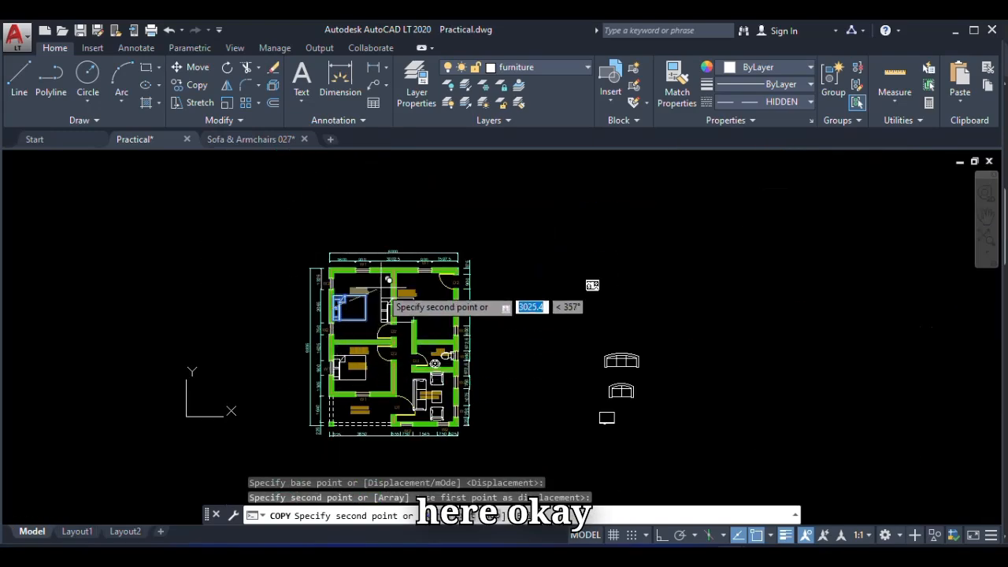
right_click(276, 192)
click(311, 198)
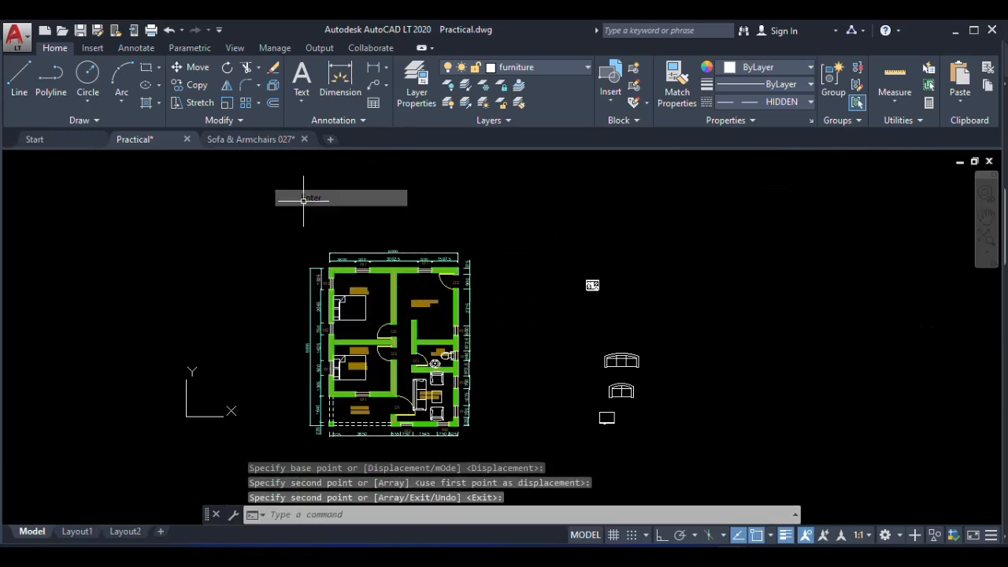
Offset the kitchen-side face of the wall between bathroom and kitchen by 600 into the kitchen for the cabinet front
scroll(412, 312, up, 5)
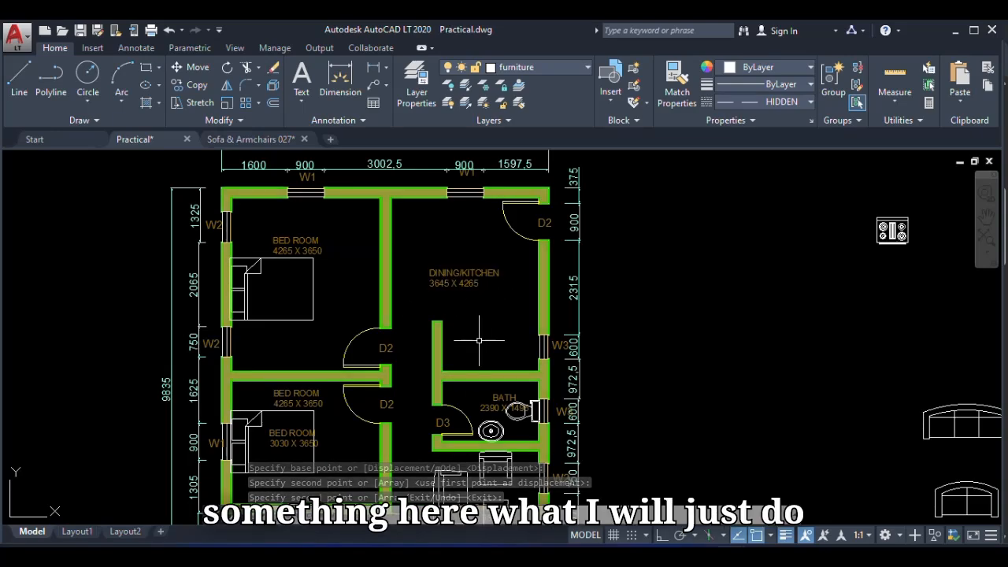
scroll(530, 360, up, 3)
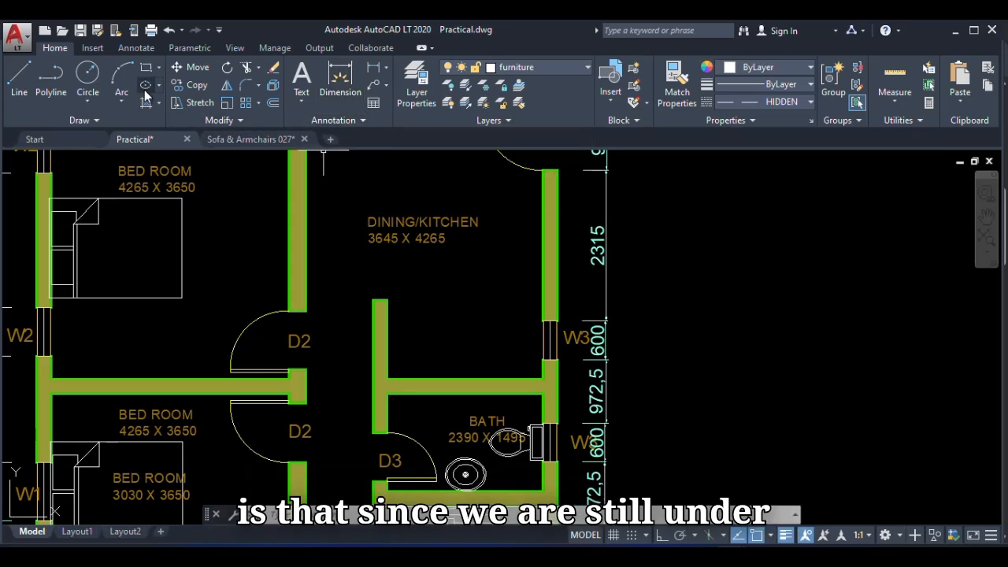
click(273, 103)
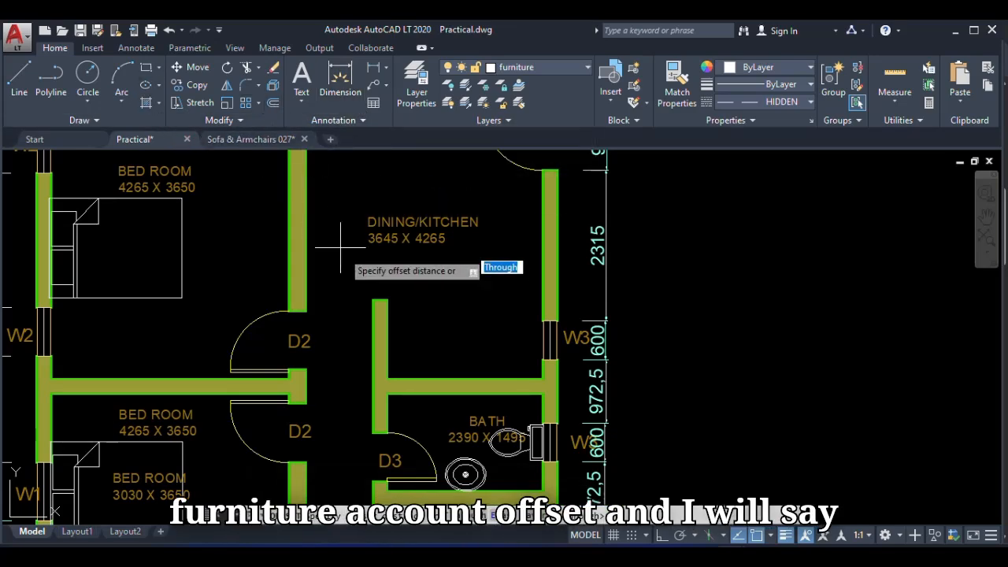
text(6)
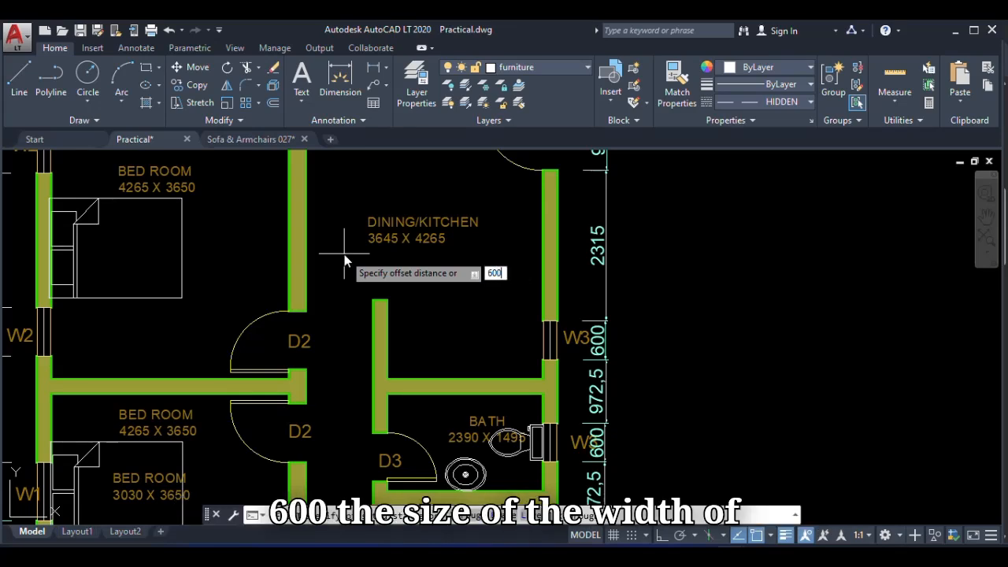
text(00)
key(Return)
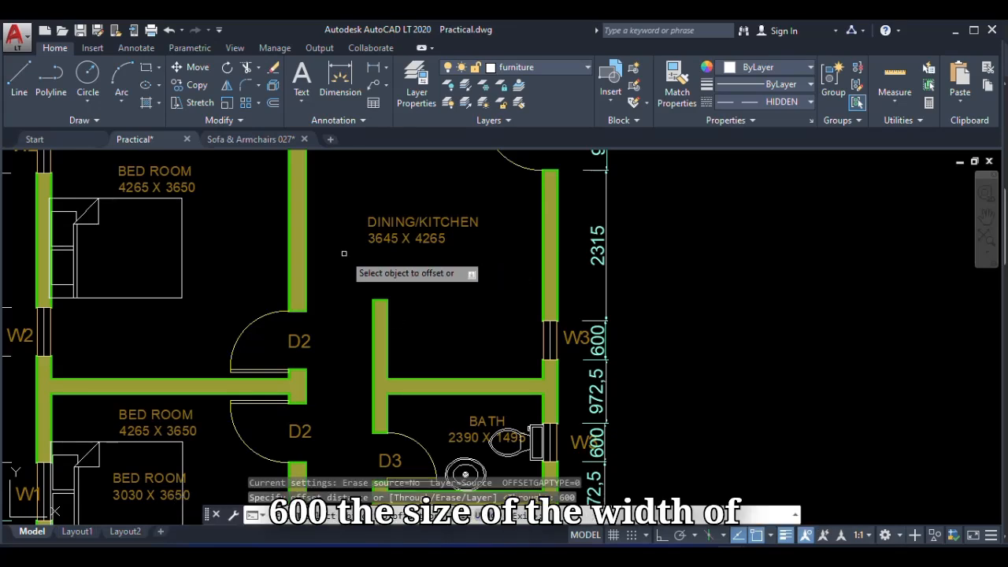
click(439, 378)
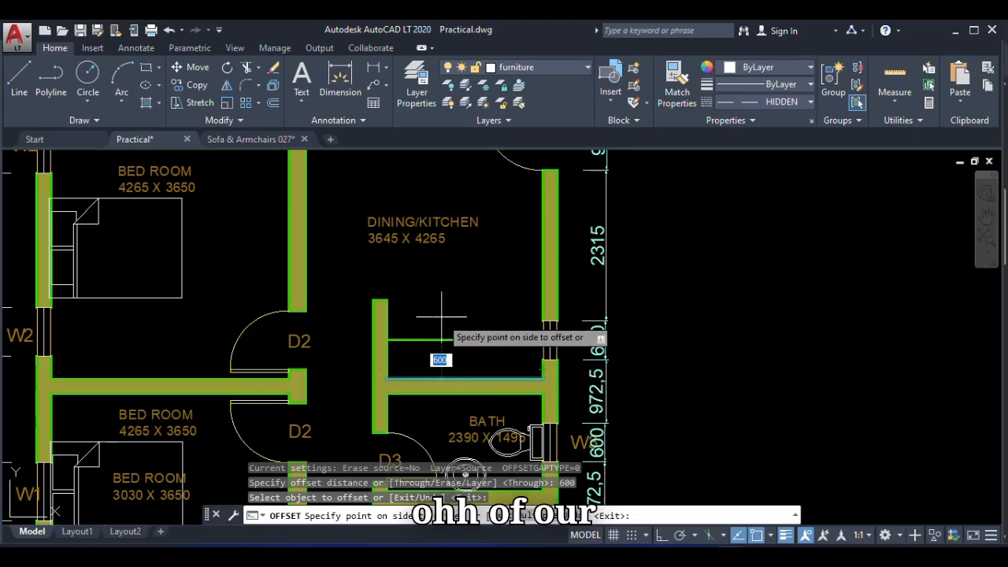
click(441, 331)
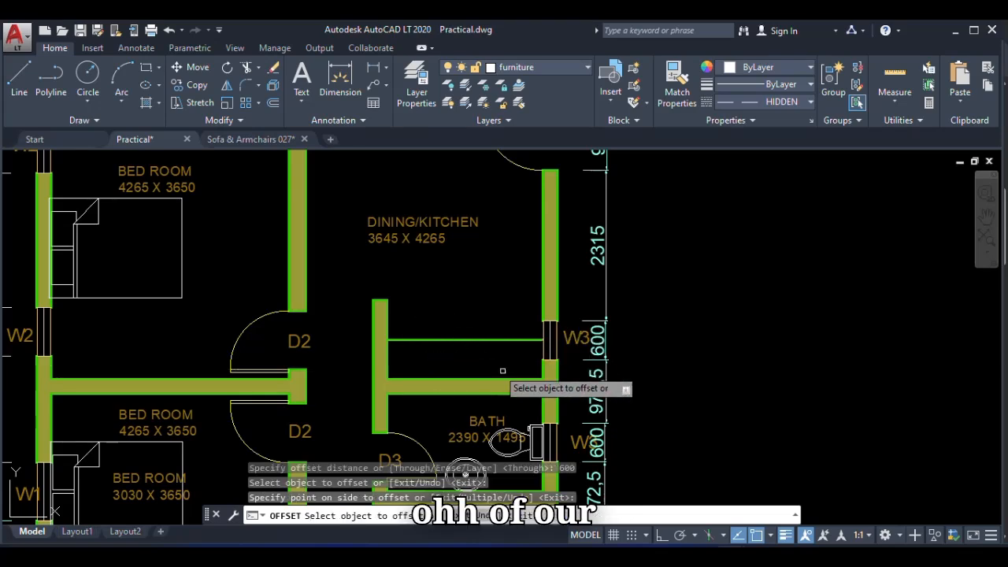
Offset the inner faces of the kitchen's outer wall below and above window W3 by 600 into the room
click(543, 359)
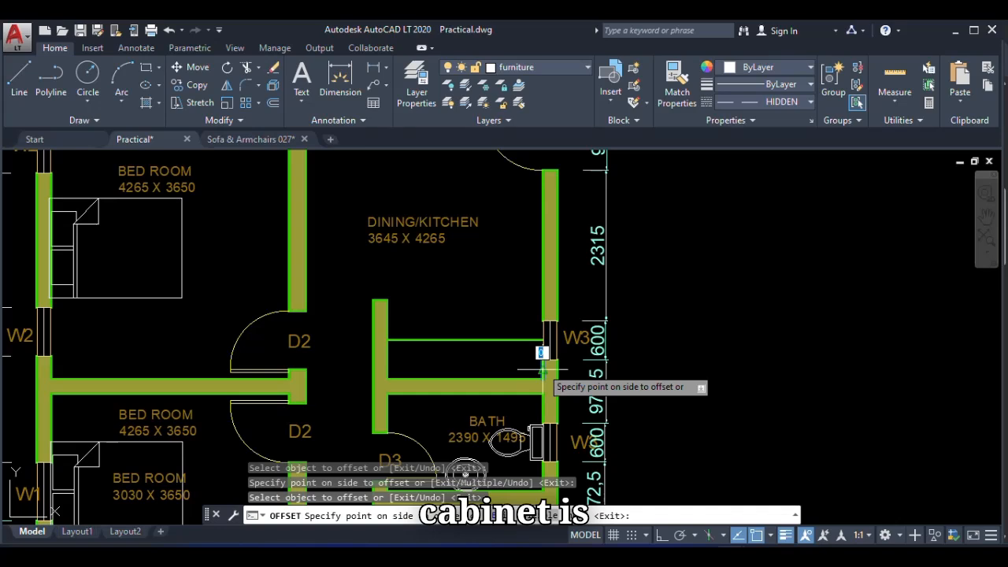
click(495, 369)
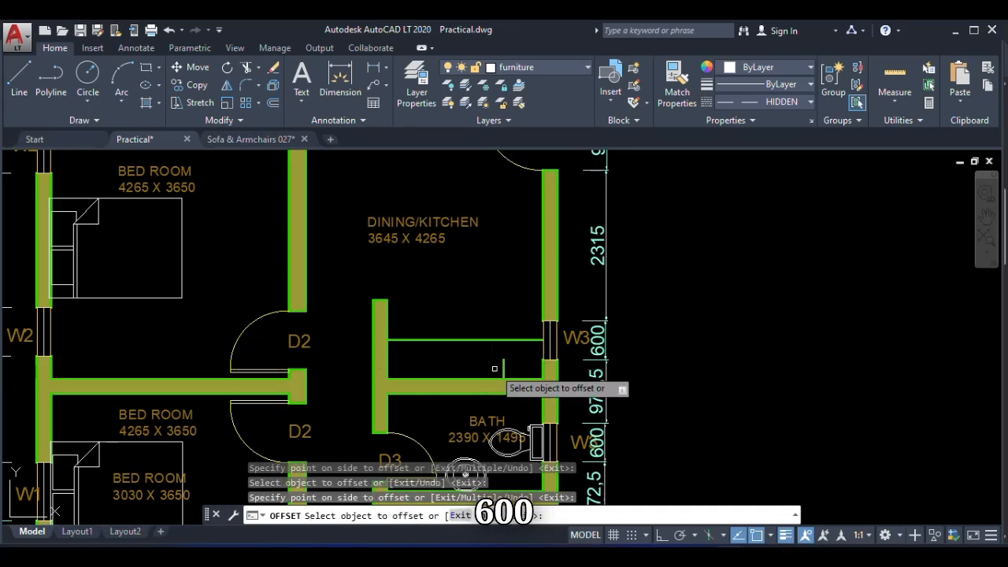
click(541, 296)
click(514, 309)
click(387, 301)
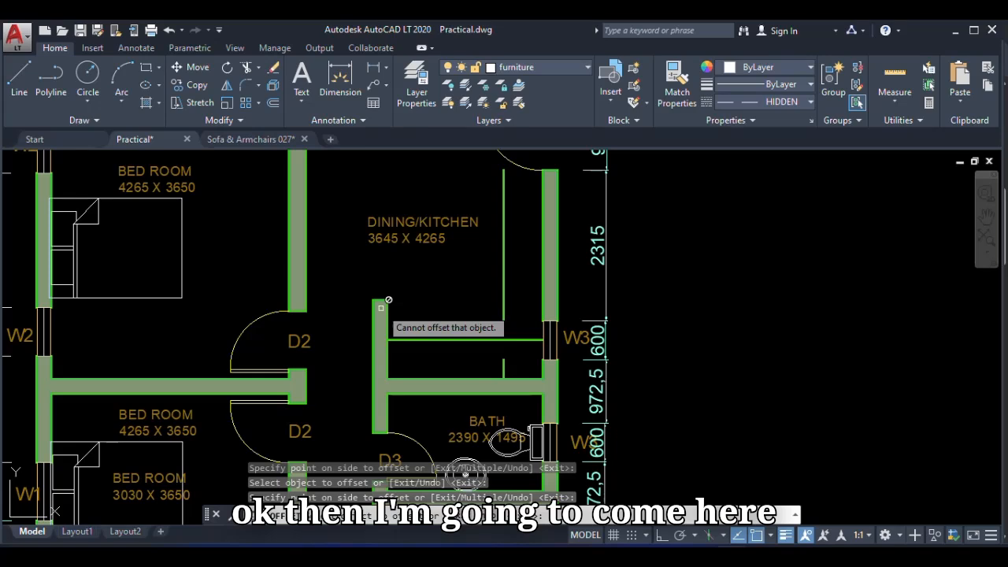
With Ortho on, draw a horizontal line from the upper end of the kitchen's partition wall to the inner face of the outer wall
click(18, 78)
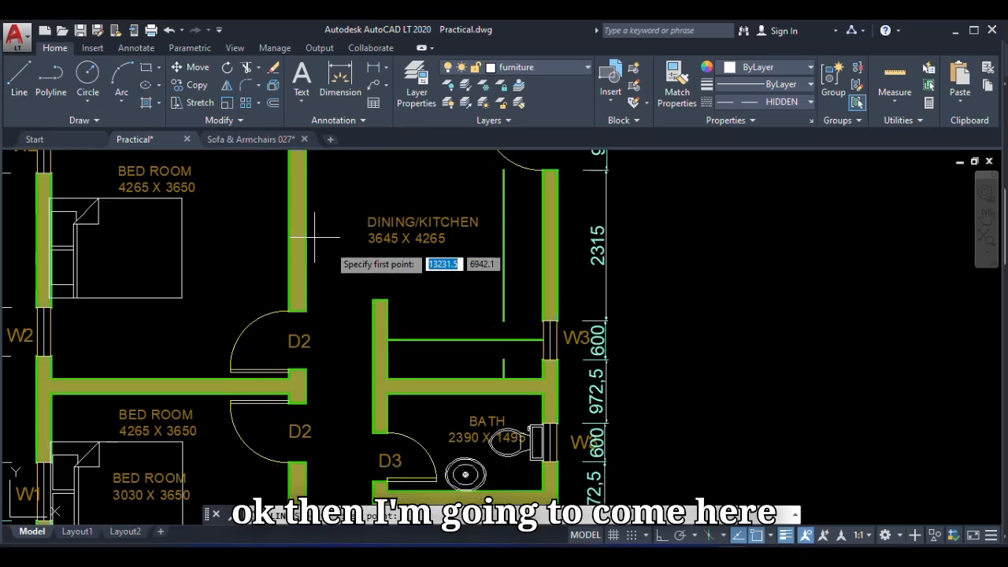
click(388, 300)
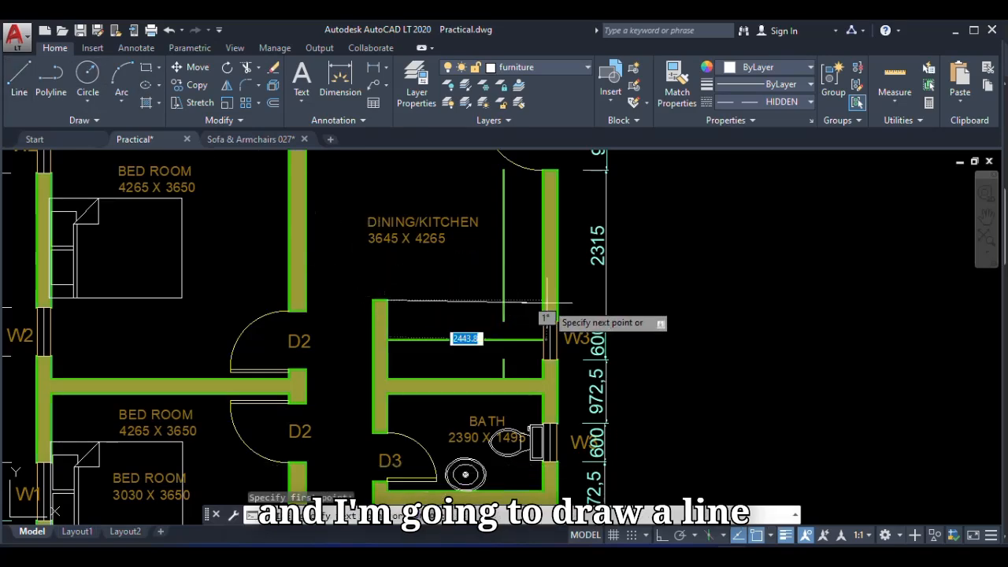
scroll(544, 315, up, 5)
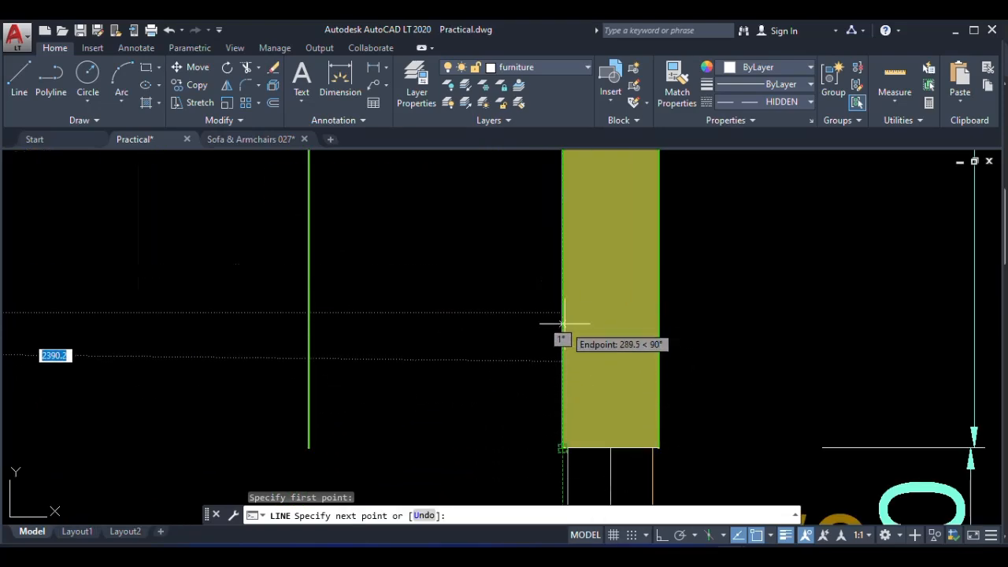
click(663, 535)
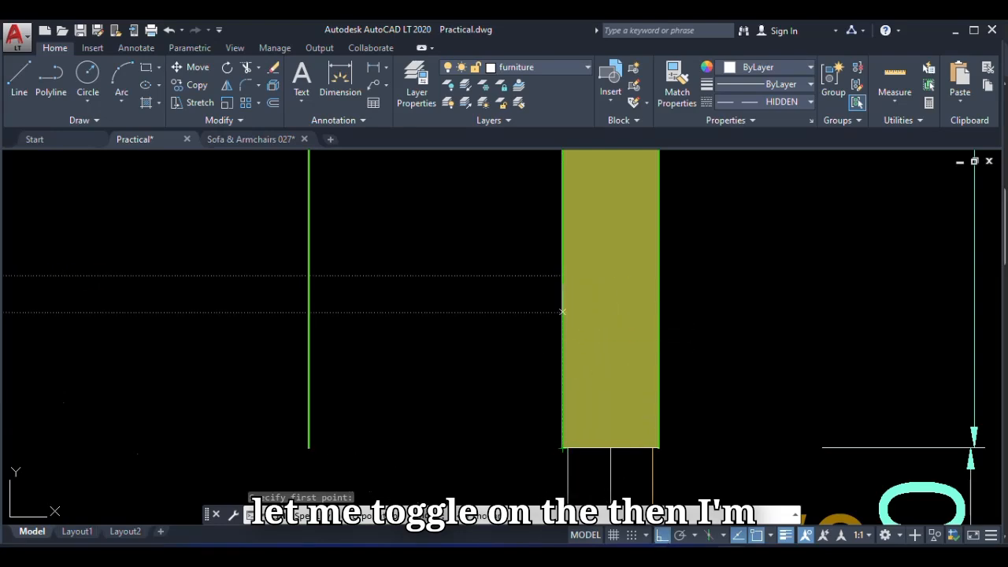
scroll(563, 312, down, 3)
key(Escape)
Fillet the horizontal cabinet line with the short vertical offset line below window W3 to form a corner
scroll(546, 350, up, 5)
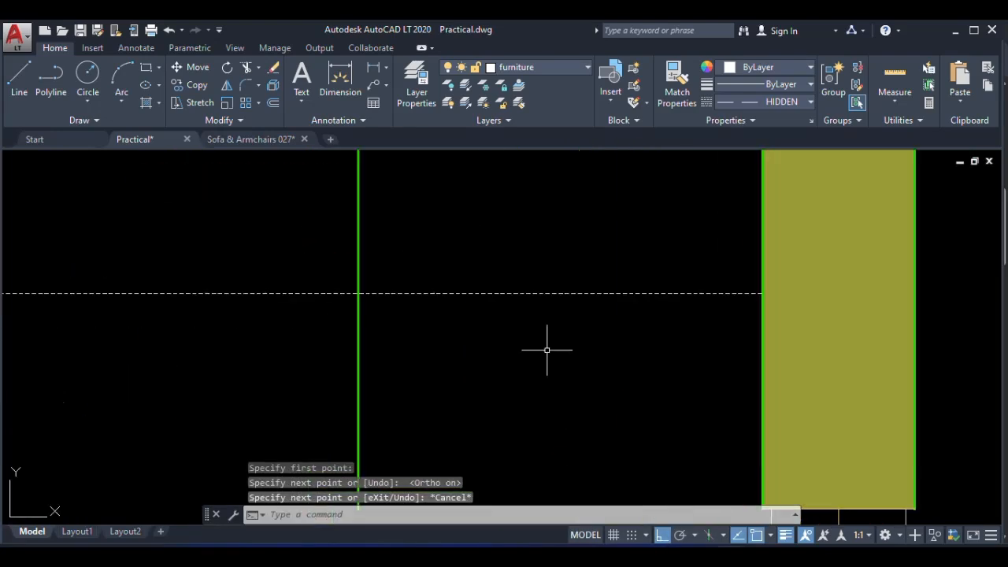
click(526, 293)
scroll(489, 291, down, 4)
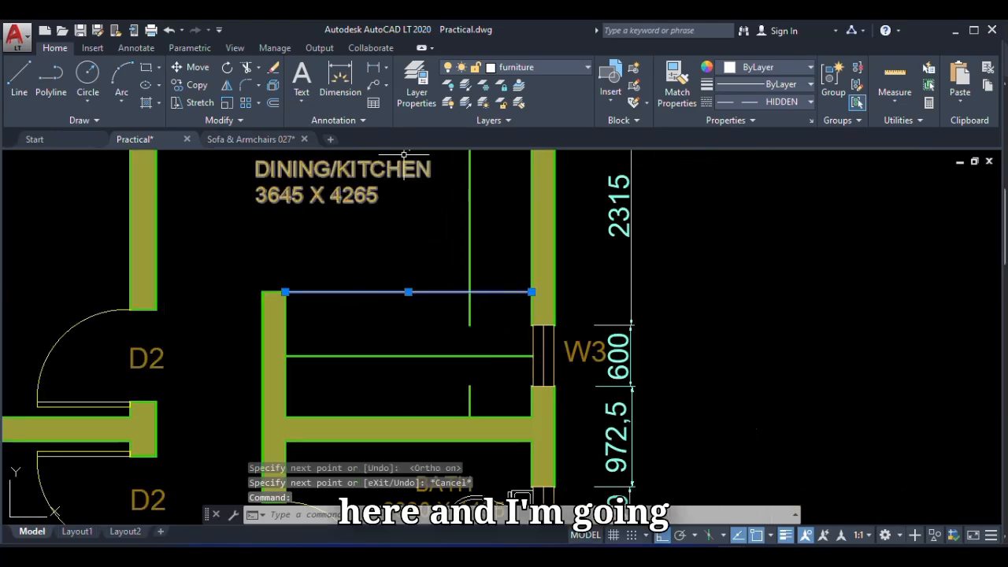
click(246, 85)
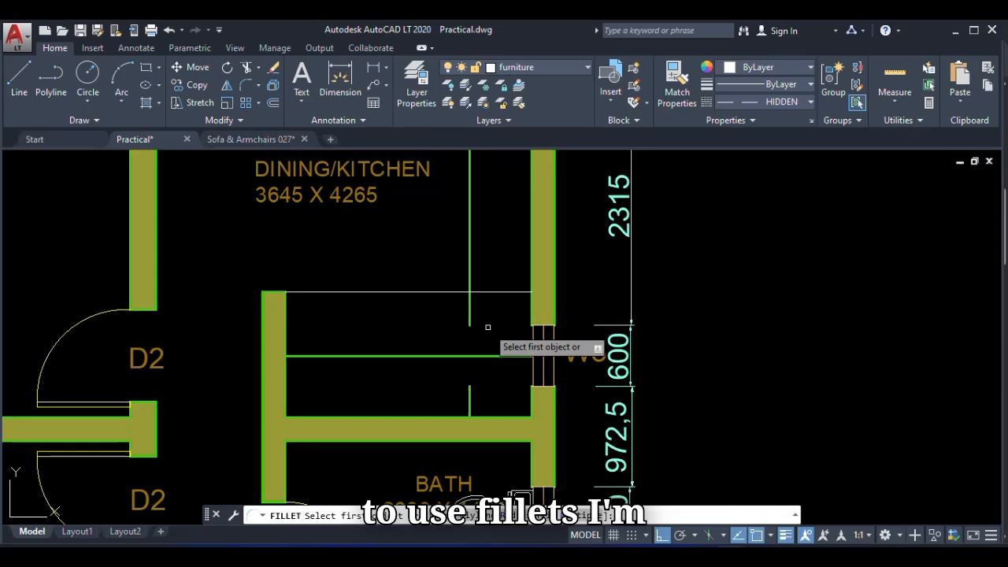
click(437, 357)
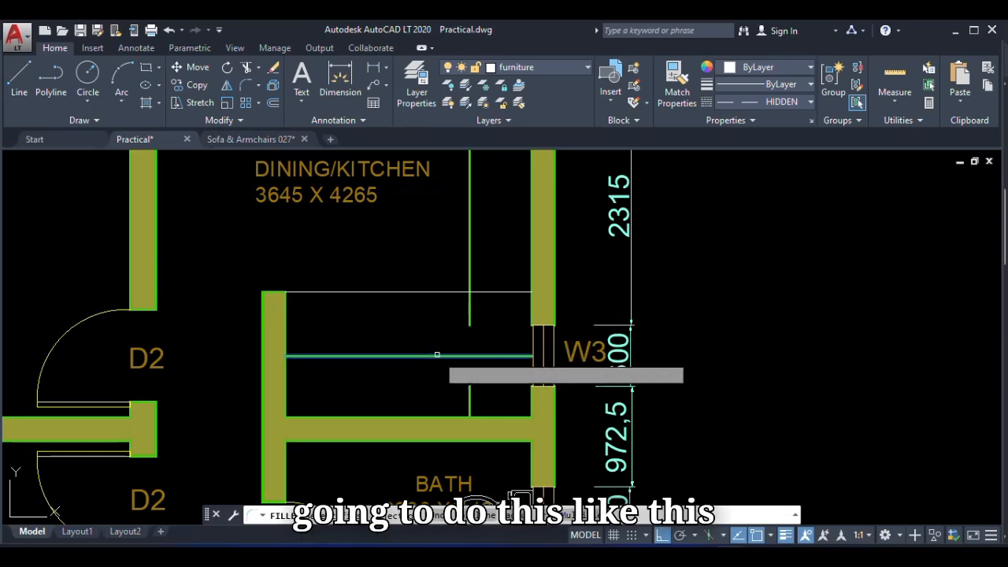
click(471, 402)
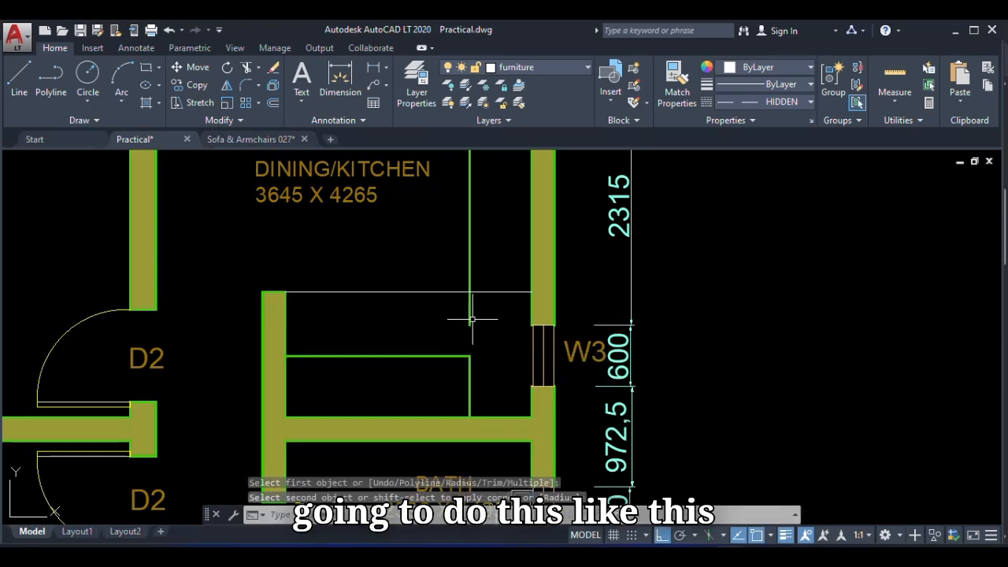
Fillet the upper horizontal cabinet line with the vertical line below it, and erase the leftover vertical offset line above
key(Return)
click(481, 295)
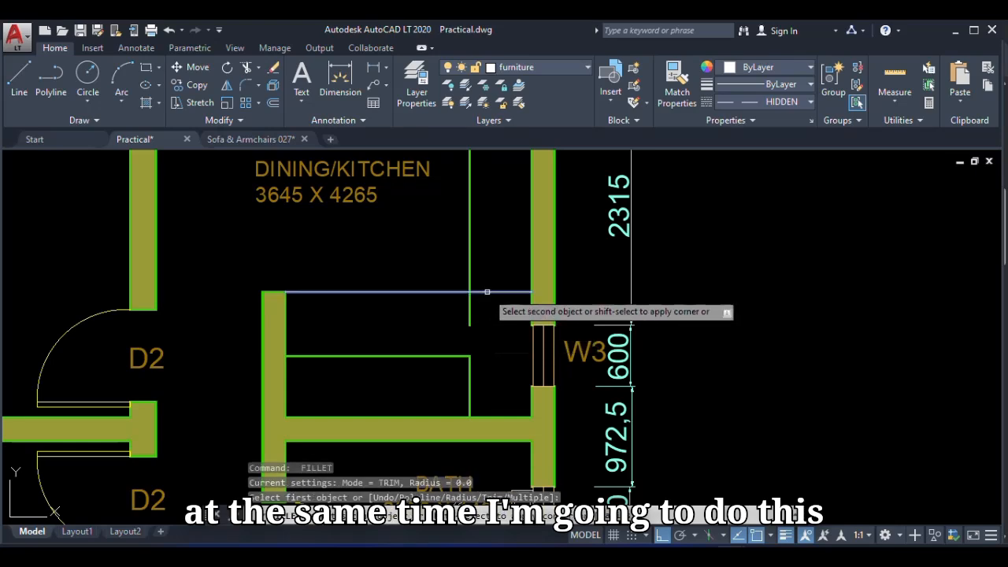
click(470, 398)
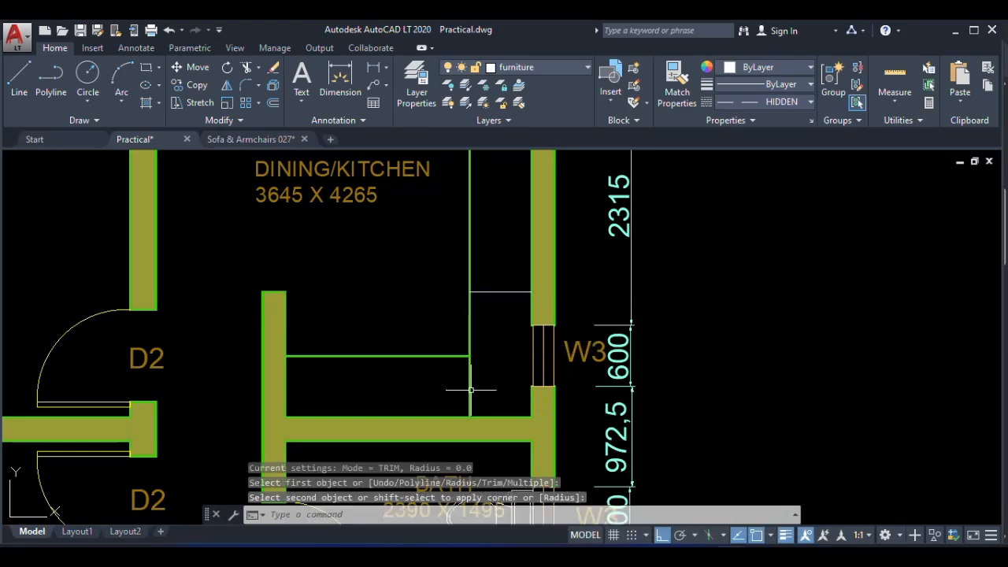
click(471, 256)
key(Delete)
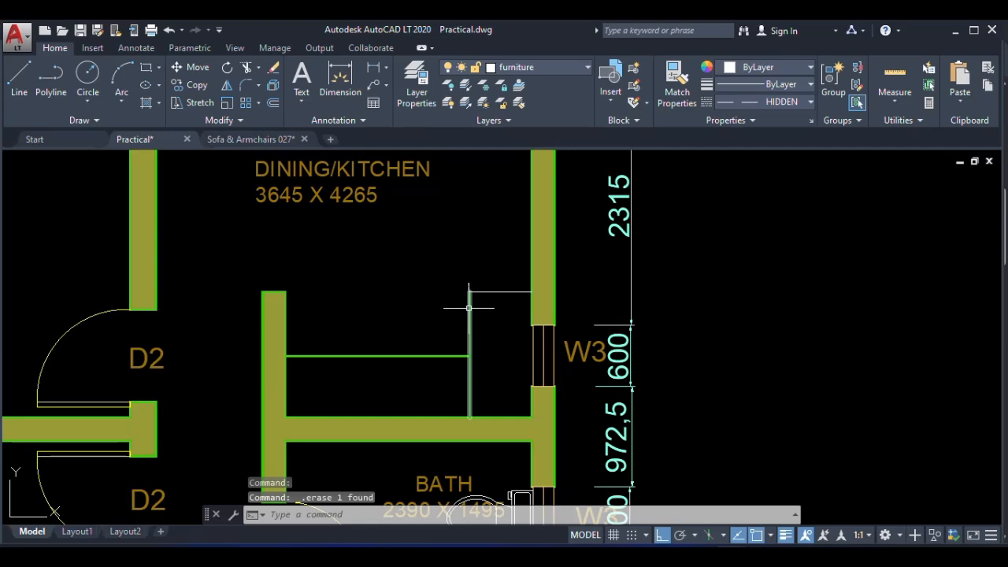
Set the colour of all the kitchen cabinet lines to ByBlock and their lineweight to 0.25 mm
click(478, 288)
click(434, 376)
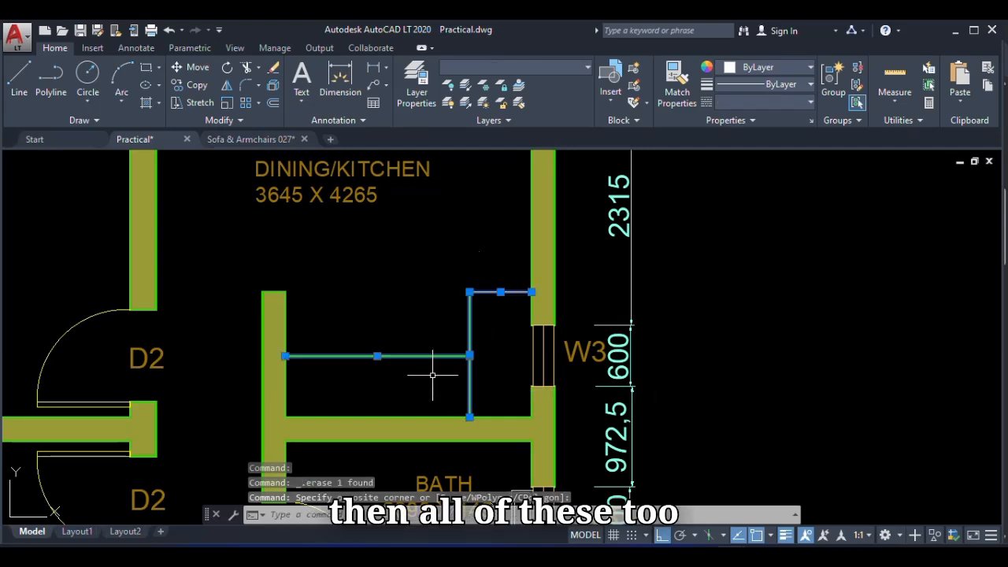
click(759, 87)
click(756, 101)
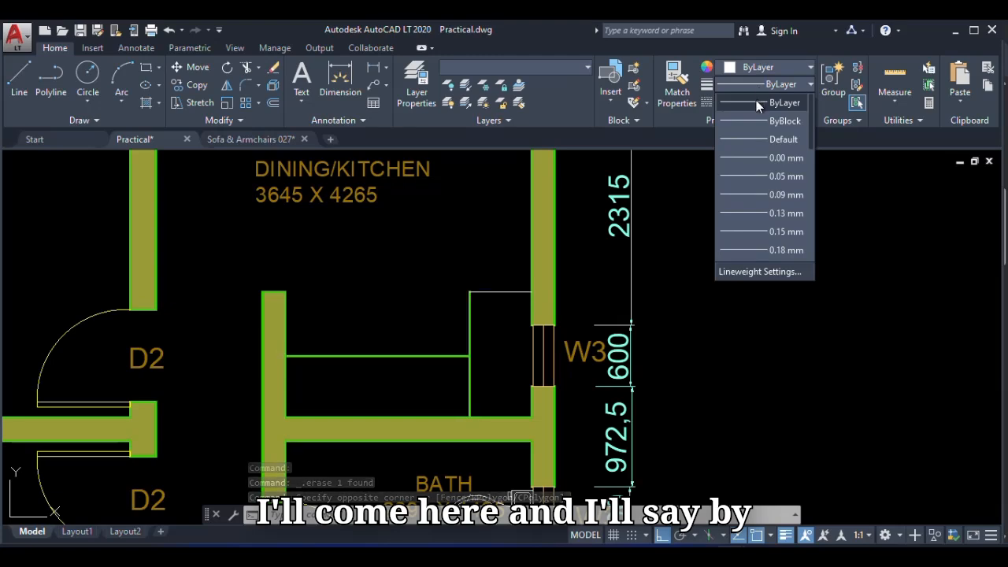
click(756, 67)
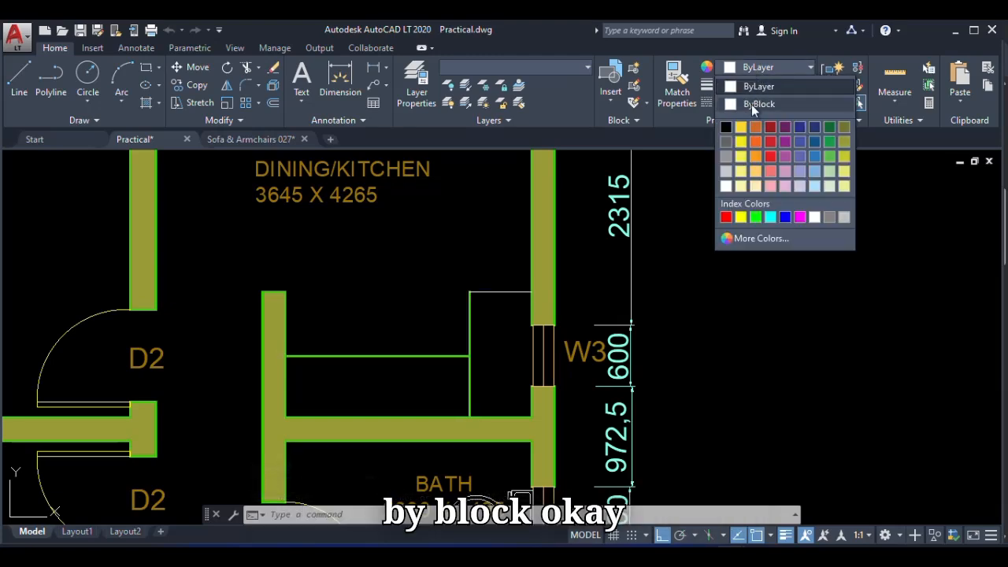
click(756, 103)
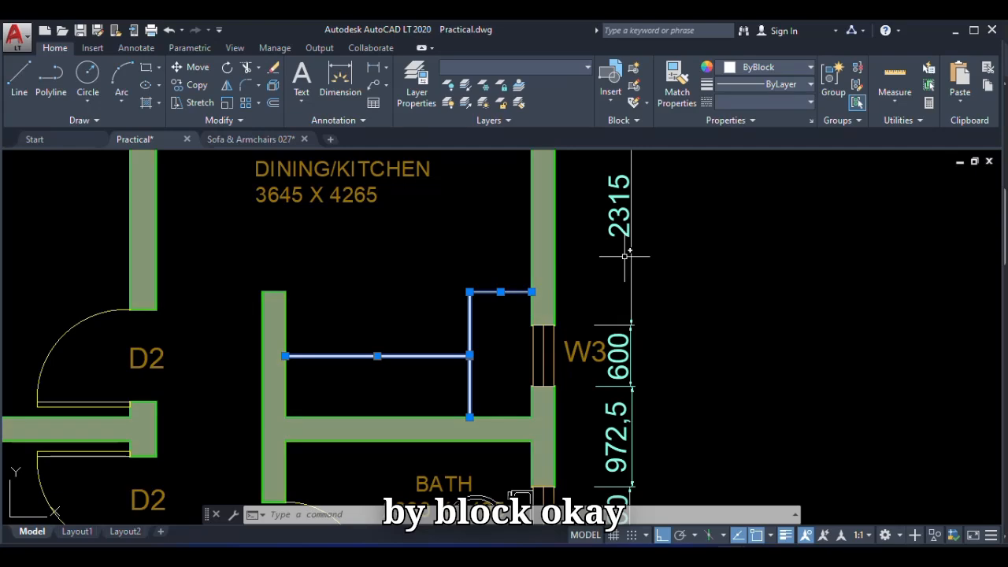
click(764, 85)
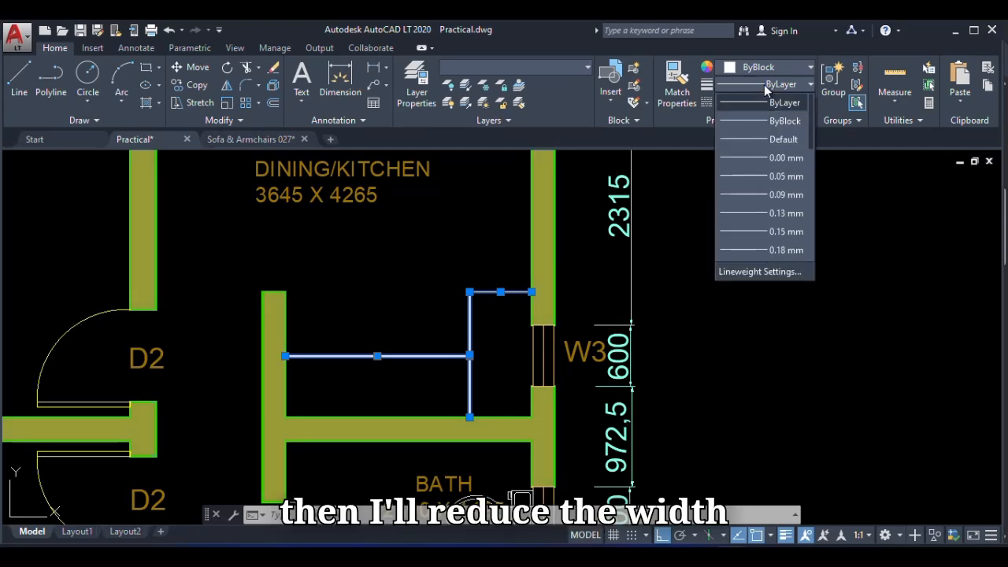
scroll(754, 189, down, 2)
click(750, 175)
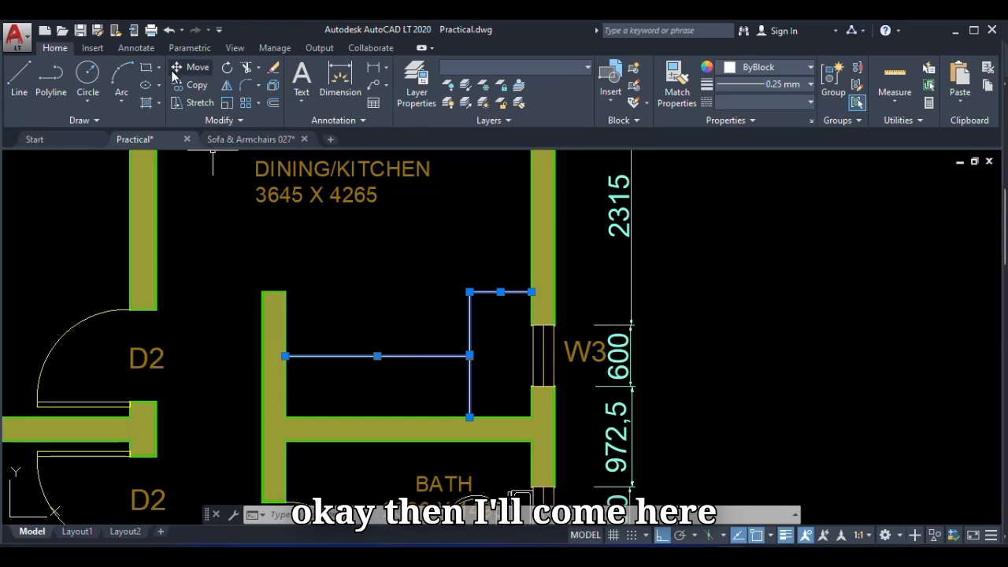
Fillet the long horizontal cabinet front with the upper part of the vertical cabinet line to form the inner corner
click(244, 87)
click(453, 356)
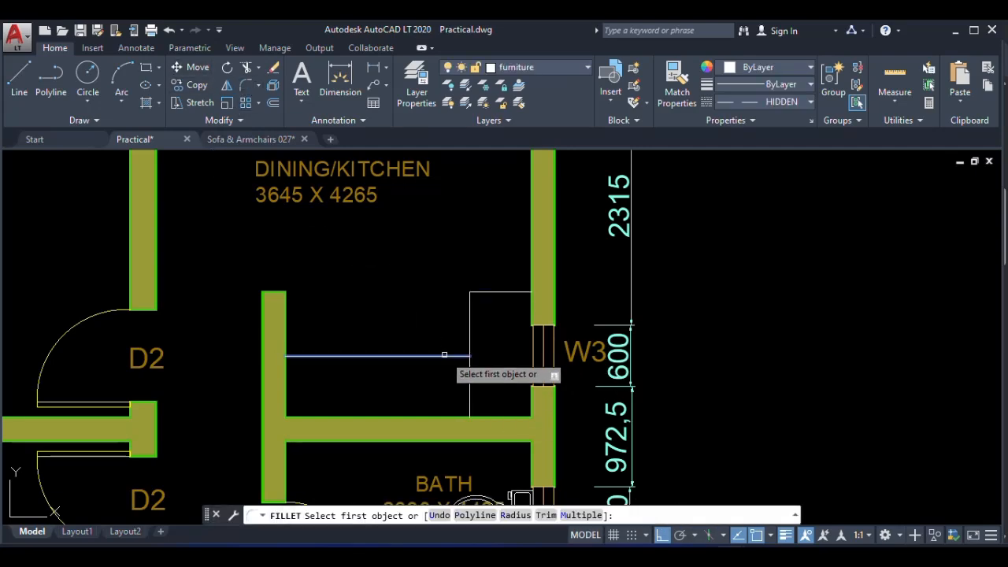
click(473, 340)
Move the stove block from outside the plan onto the kitchen counter along the bathroom wall, with Ortho off
scroll(423, 361, down, 4)
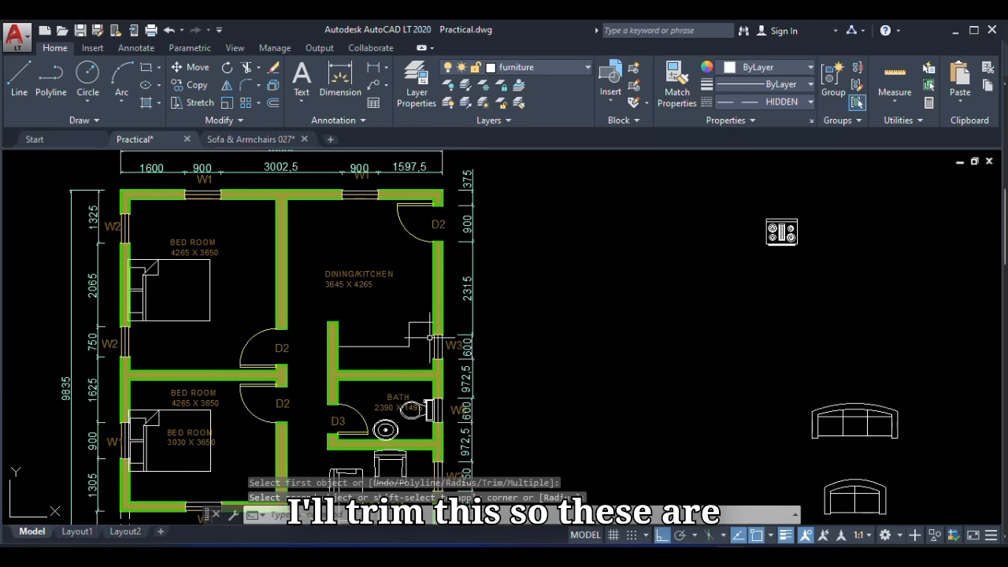
click(782, 232)
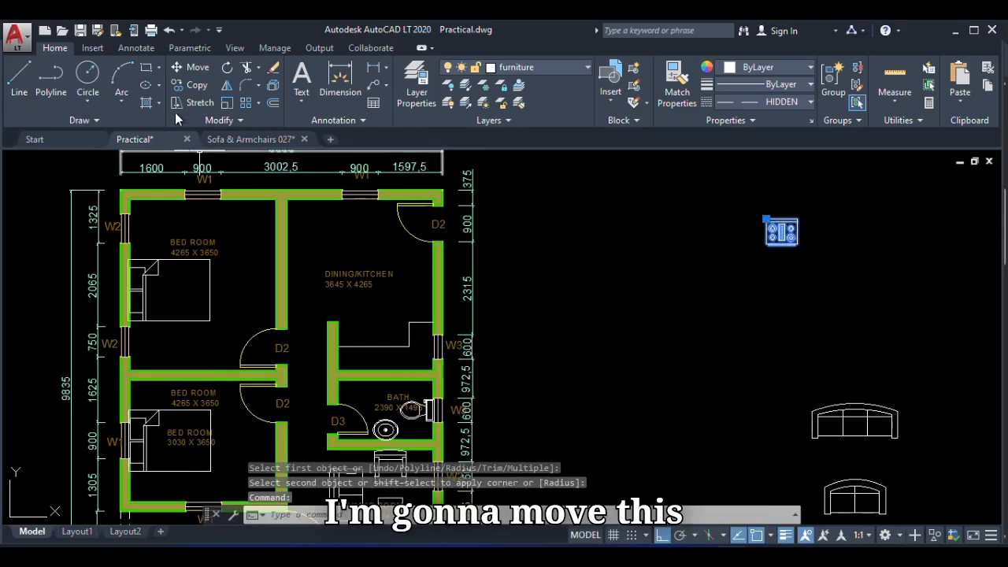
click(191, 67)
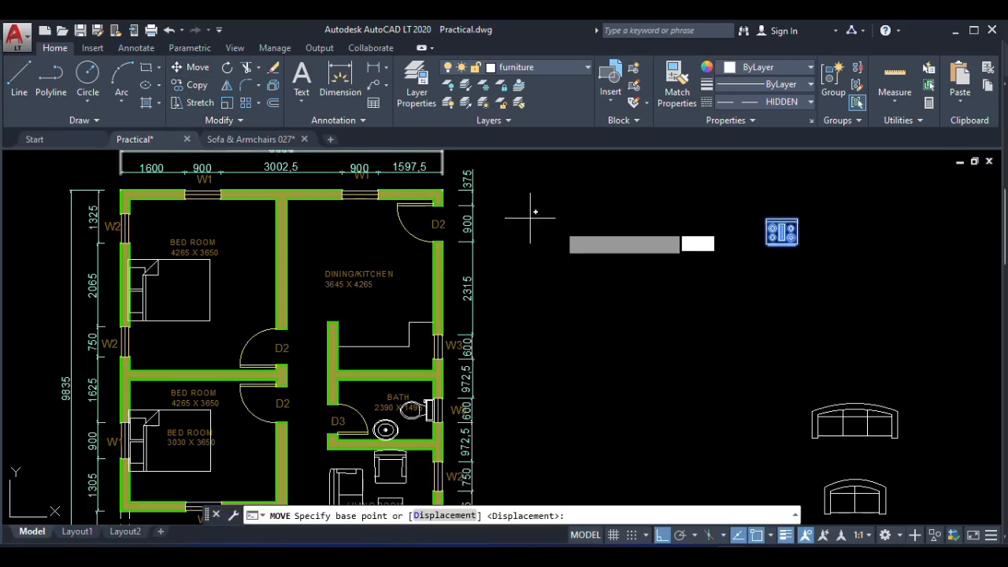
click(780, 227)
scroll(390, 350, up, 4)
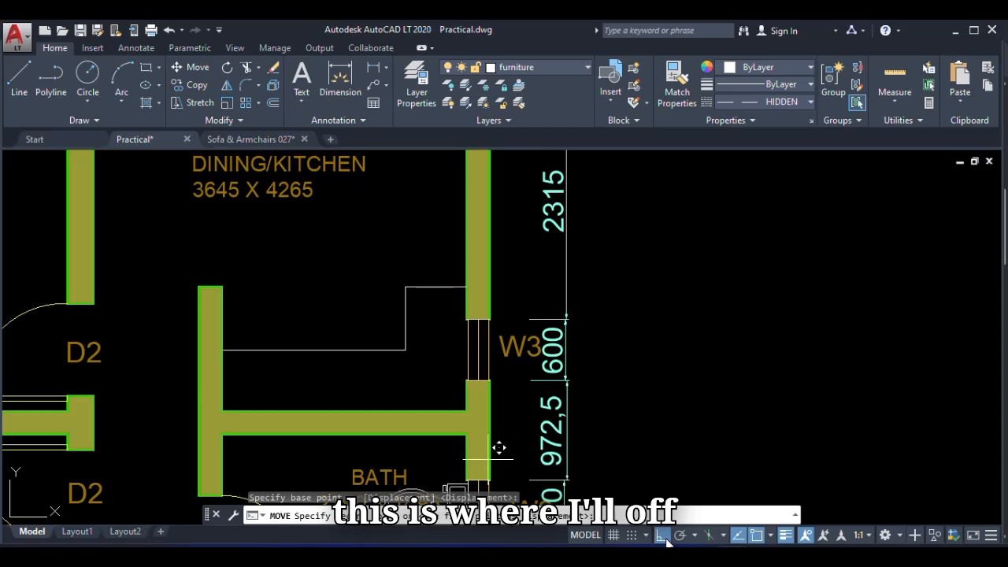
scroll(270, 337, up, 2)
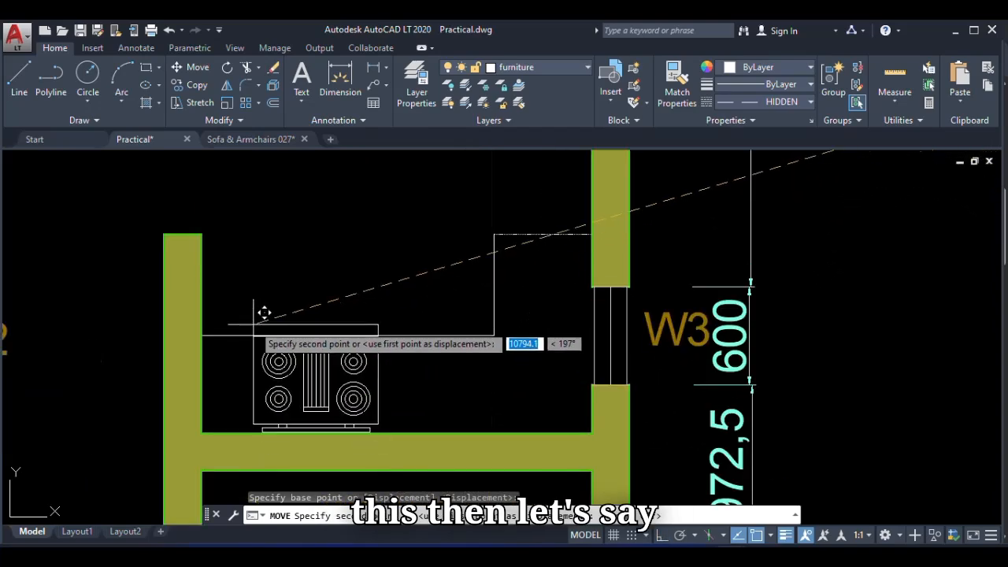
key(F8)
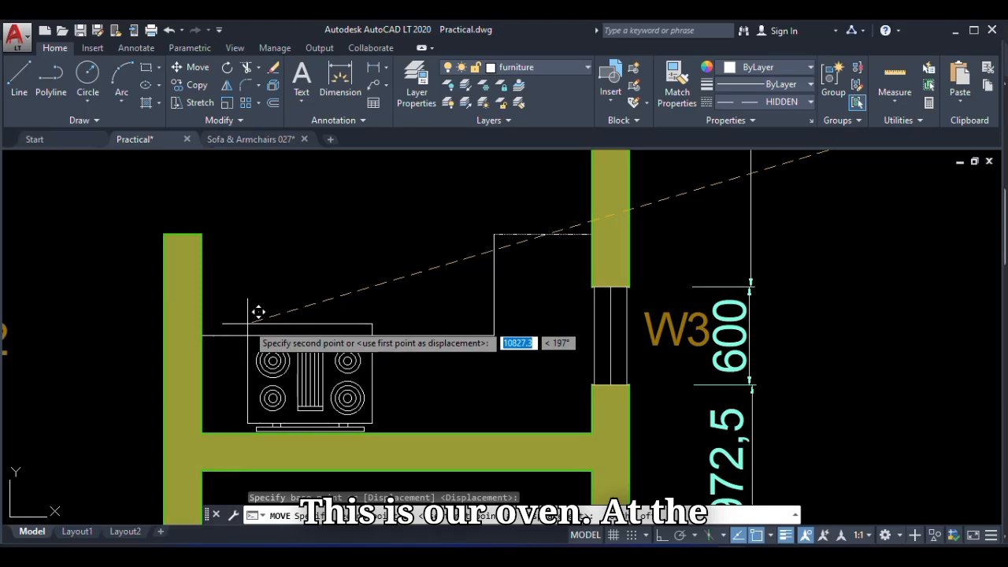
click(259, 312)
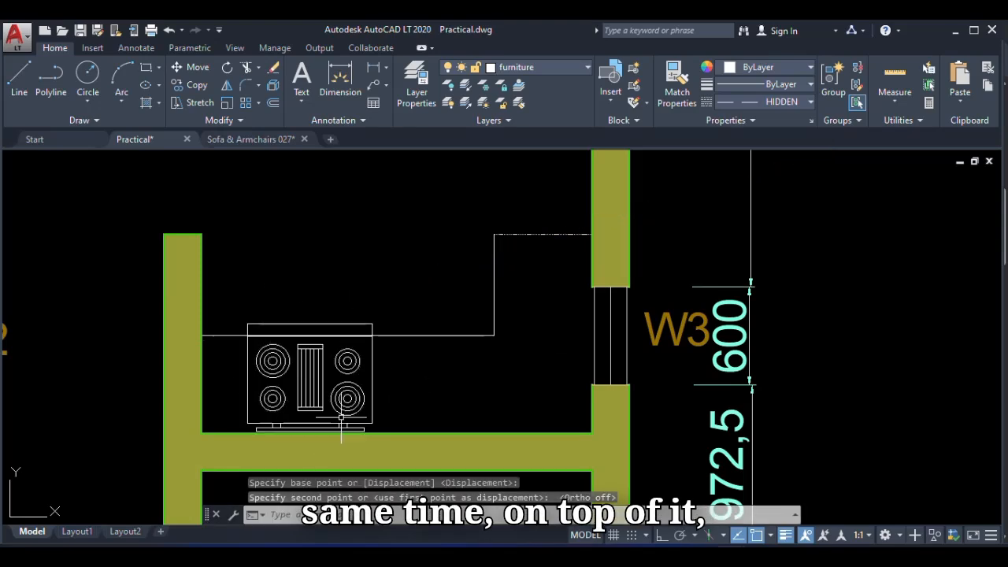
Mirror the stove about its upper horizontal edge with Ortho on, erasing the source object
click(269, 323)
click(227, 86)
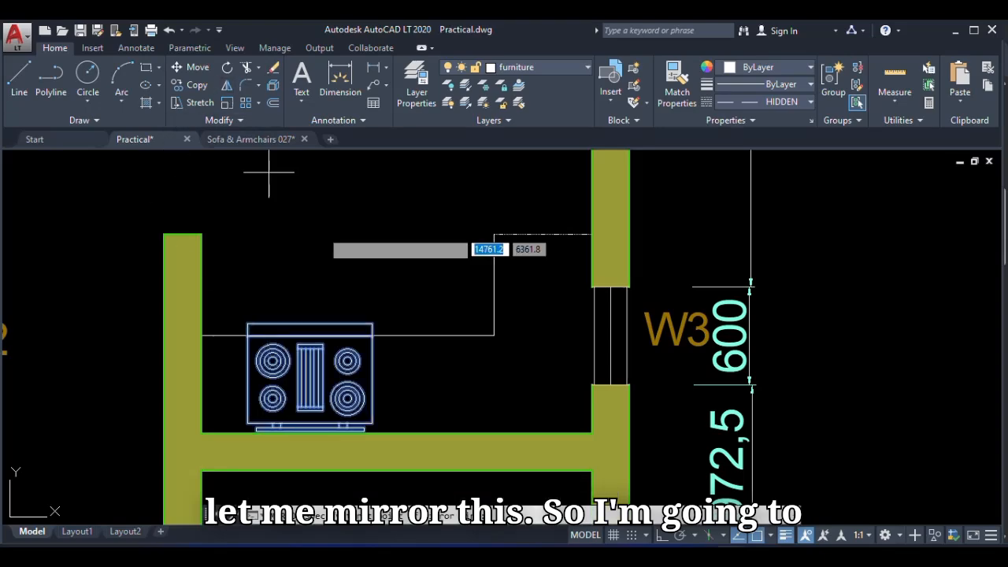
click(372, 323)
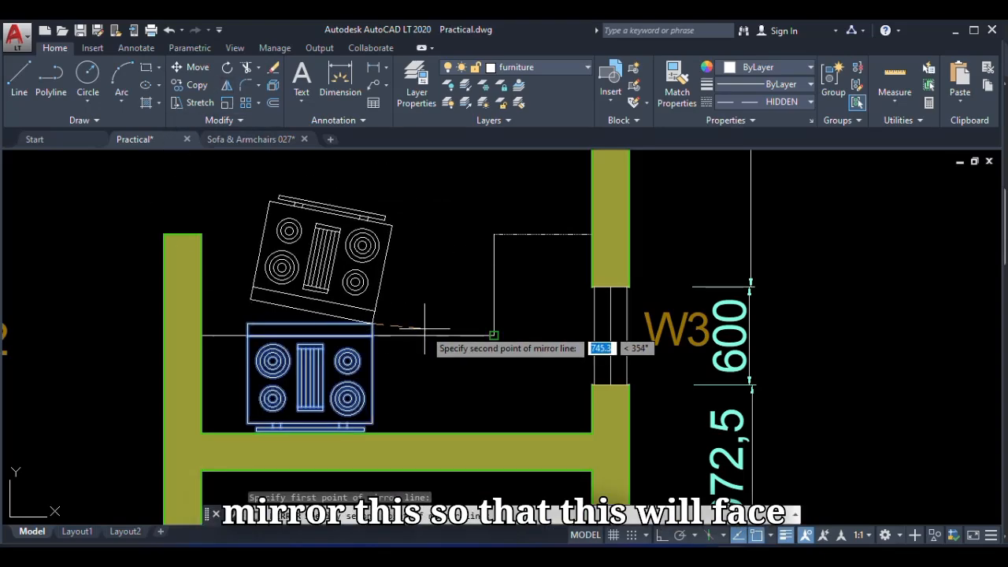
click(662, 535)
click(442, 323)
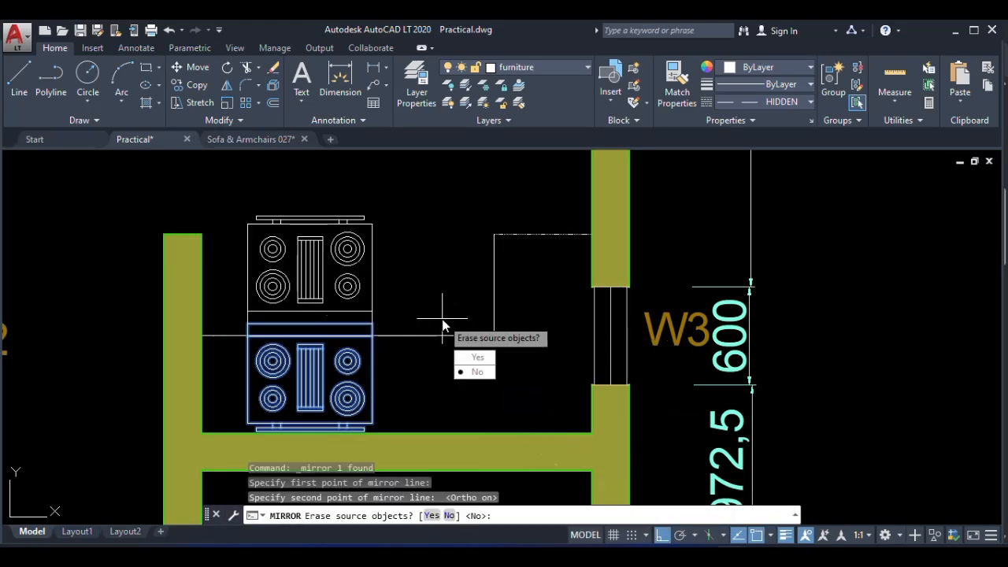
click(476, 359)
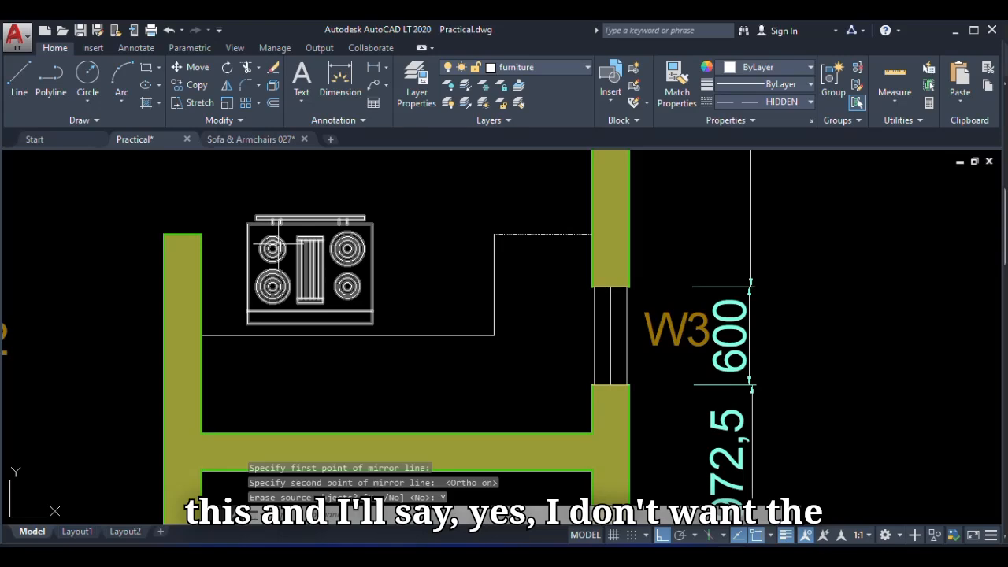
Move the mirrored stove straight down from its upper corner so its rear edge sits against the bathroom wall
click(248, 268)
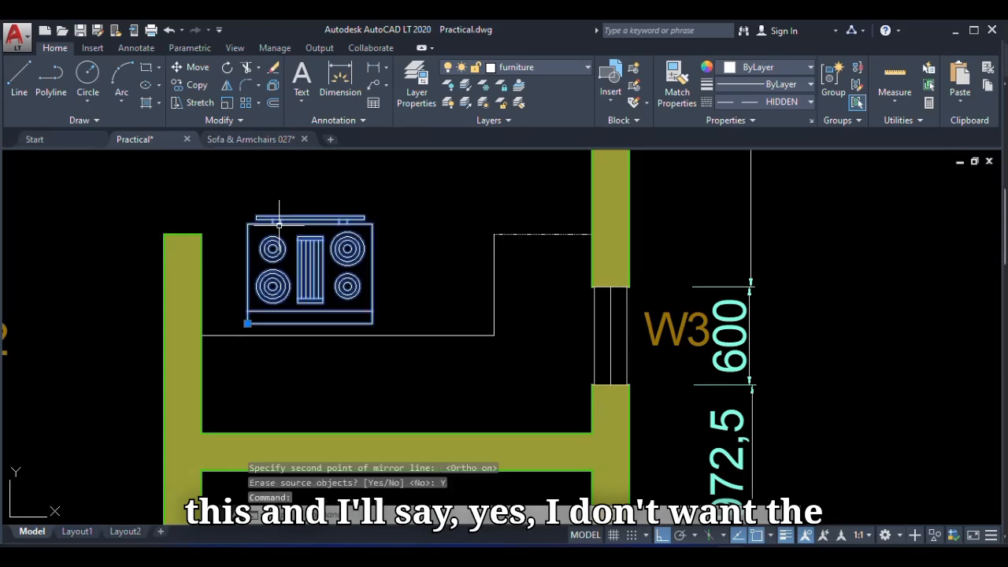
click(198, 69)
click(247, 224)
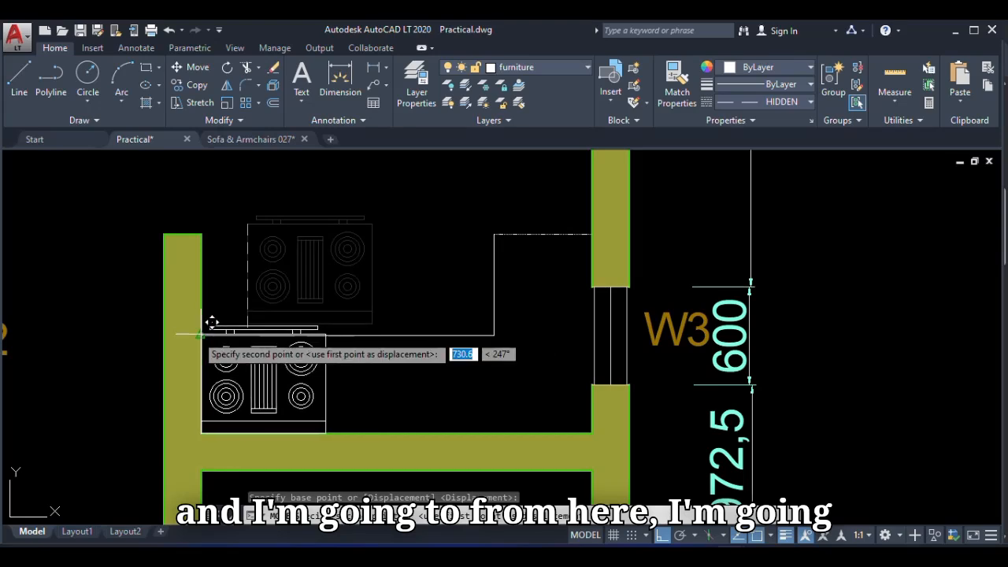
click(247, 334)
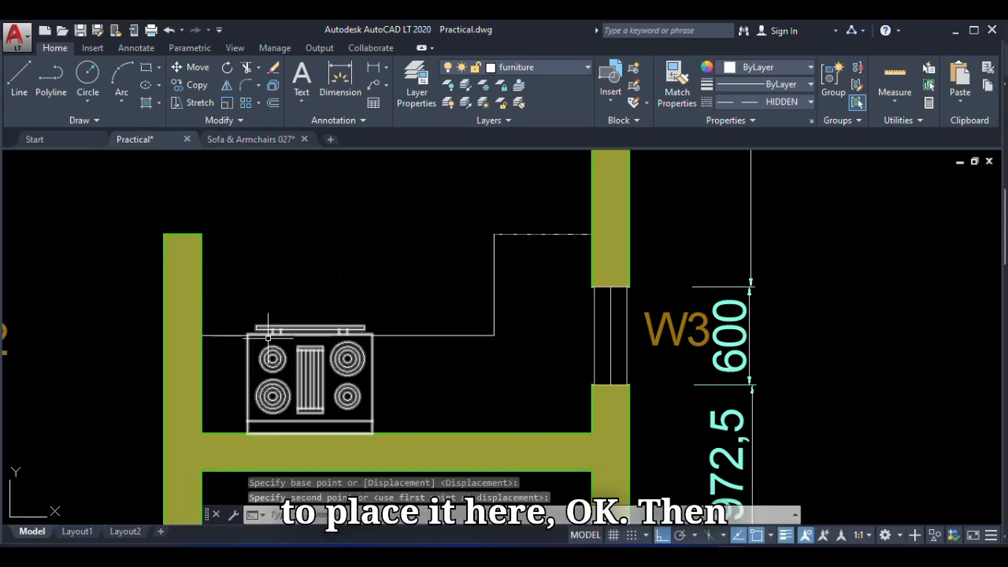
Open DesignCenter and display the blocks of the Kitchens.dwg sample drawing
scroll(355, 369, down, 2)
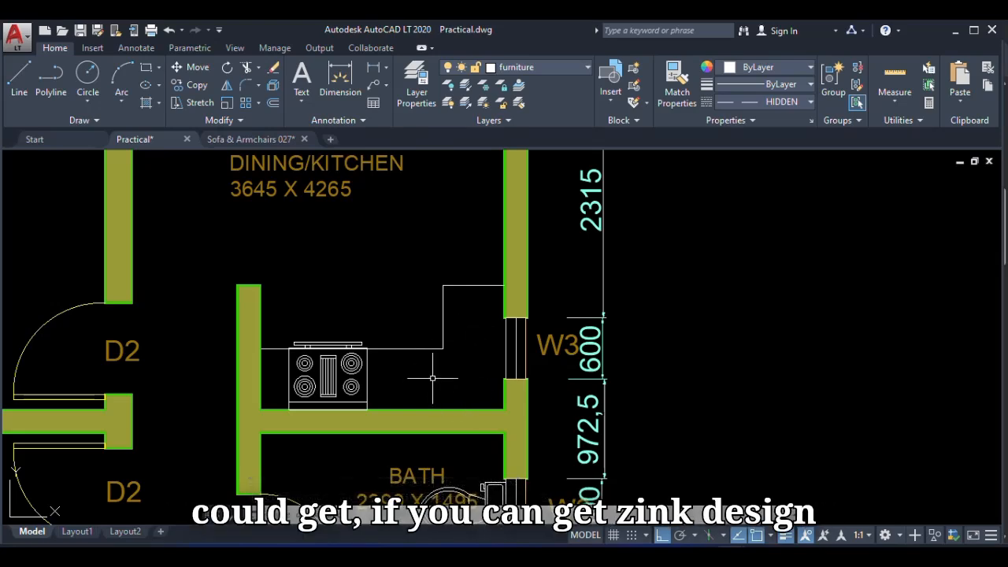
key(ctrl+2)
scroll(487, 270, down, 2)
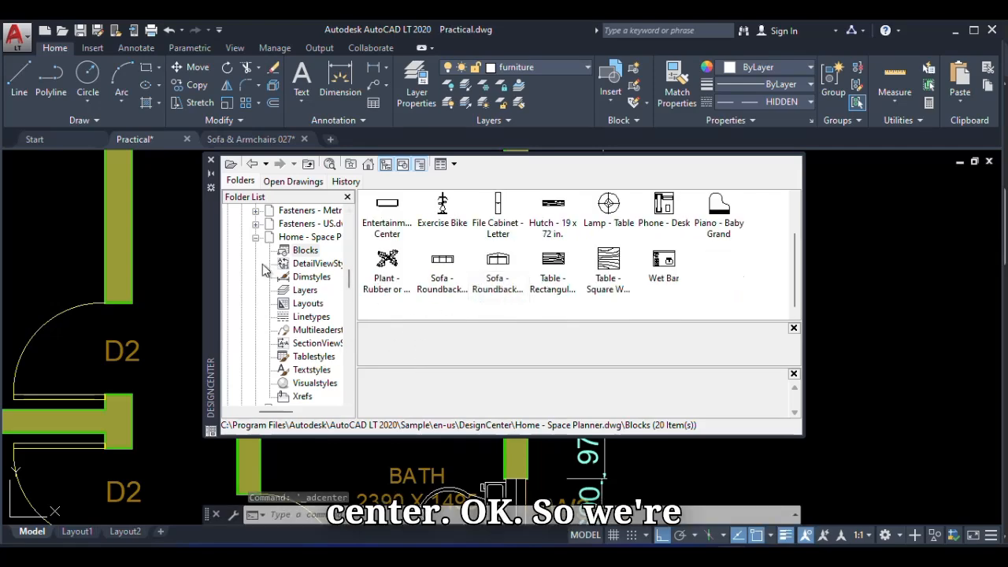
click(255, 238)
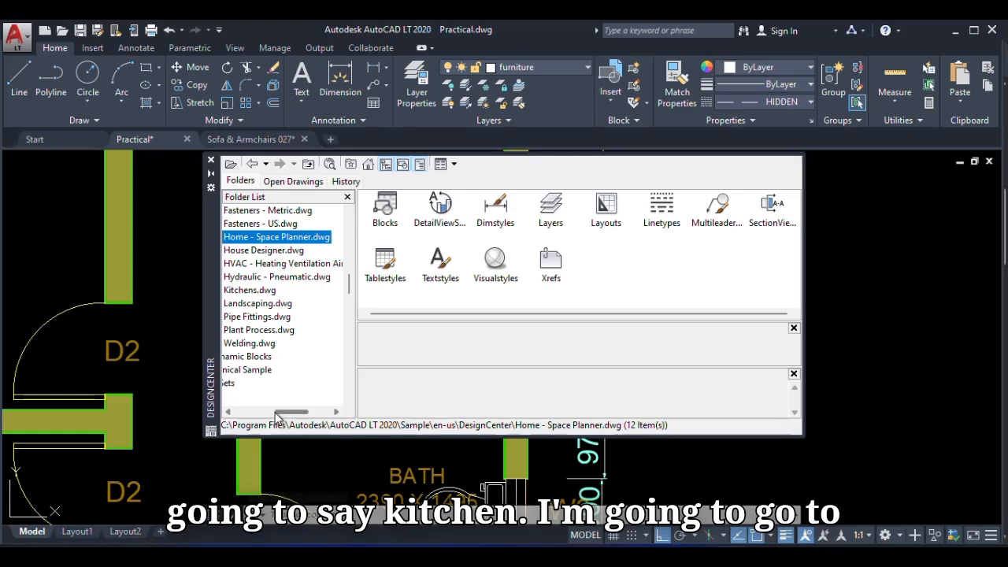
drag(275, 414, 265, 412)
click(237, 290)
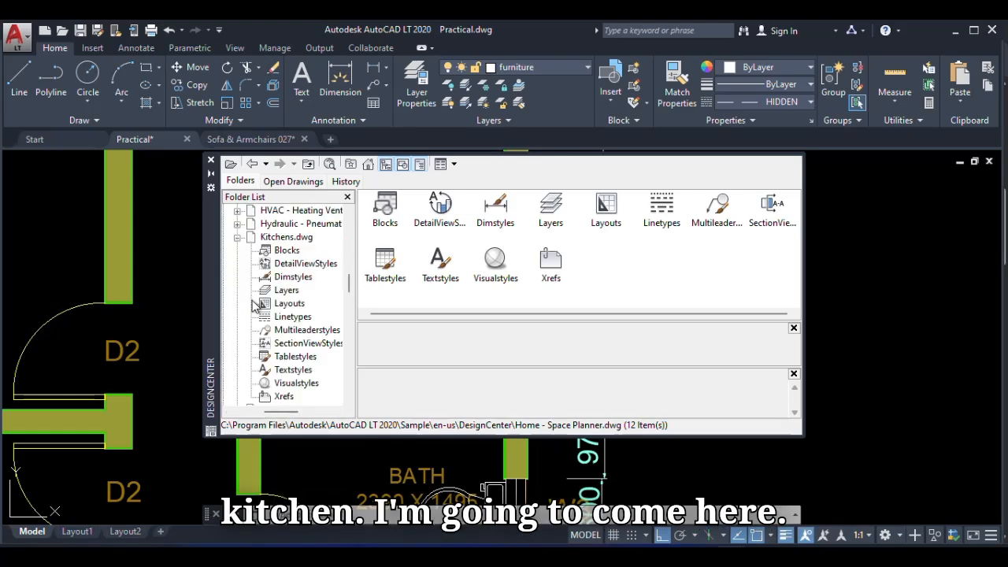
click(287, 251)
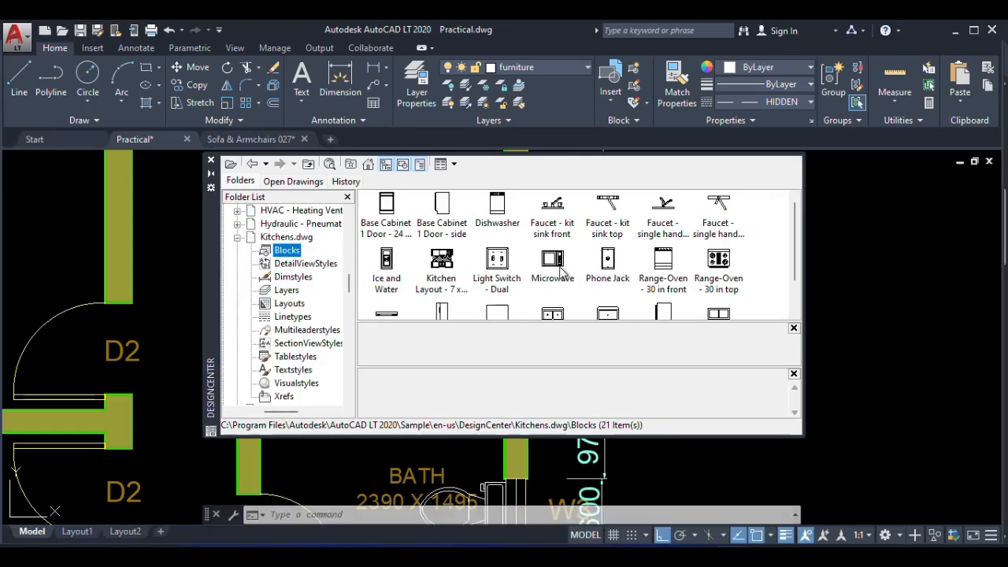
Insert the double sink 36 in top-view block at scale 1 and rotation 0 in the empty space beside the plan
scroll(555, 252, down, 1)
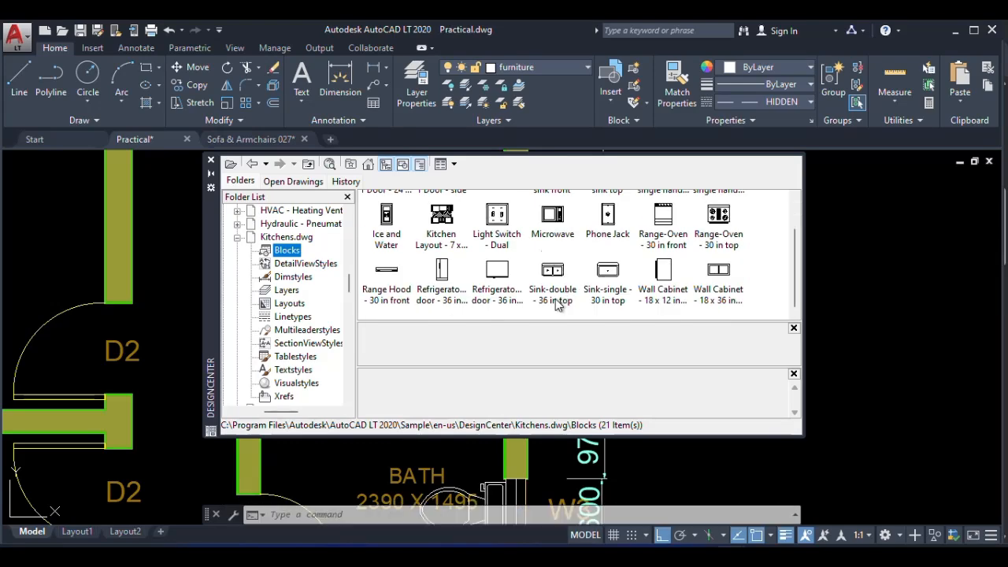
scroll(557, 305, up, 1)
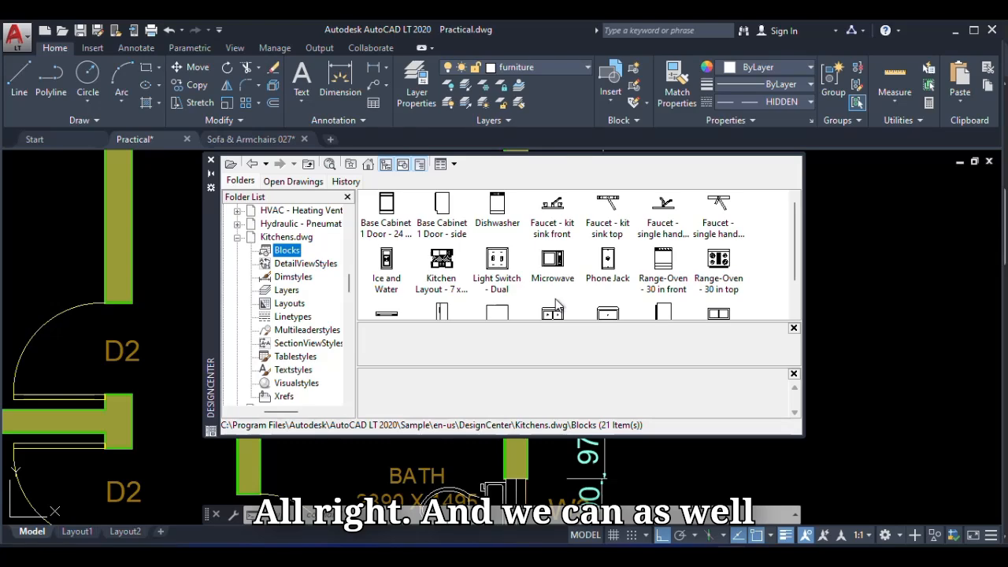
scroll(557, 305, down, 1)
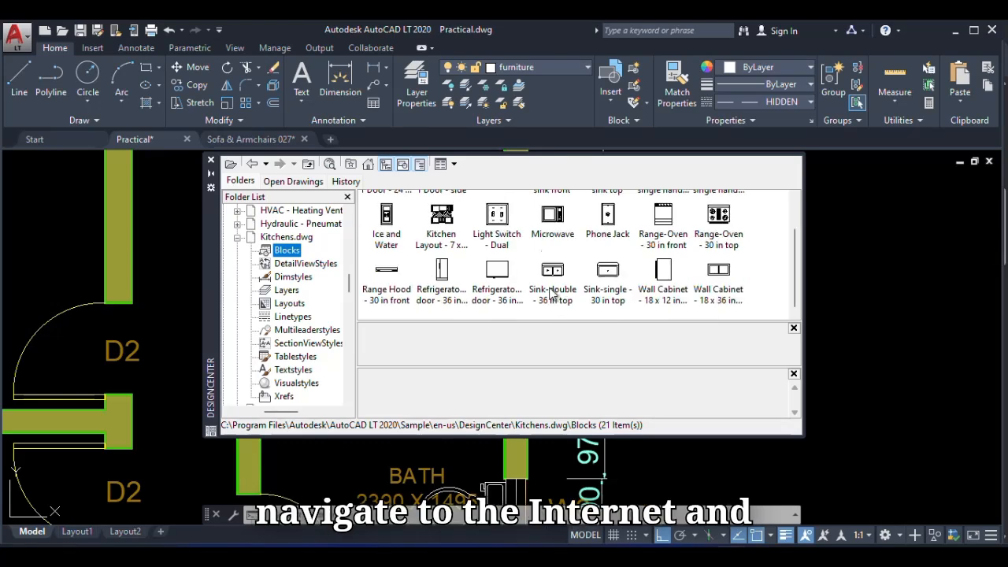
click(553, 288)
right_click(564, 278)
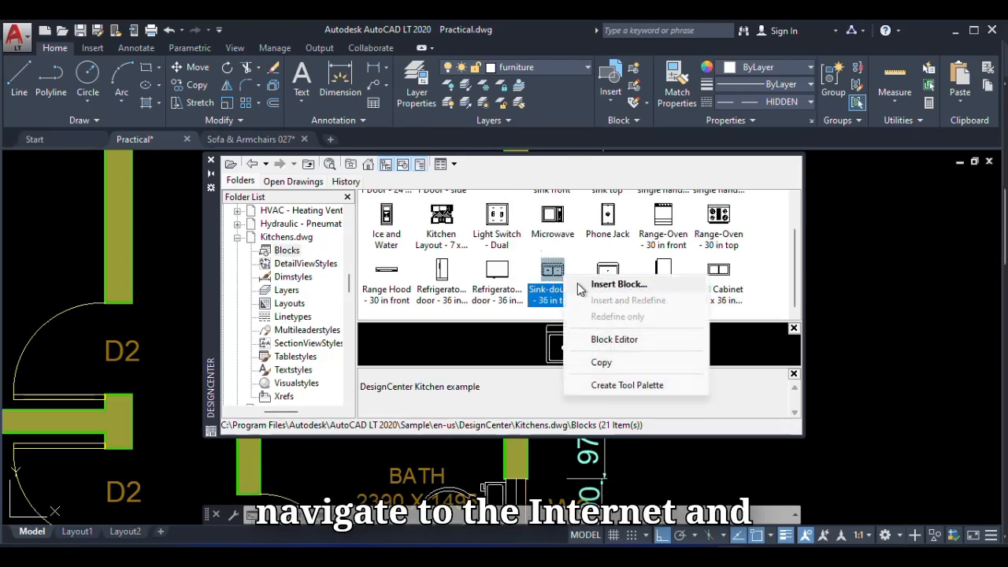
click(610, 283)
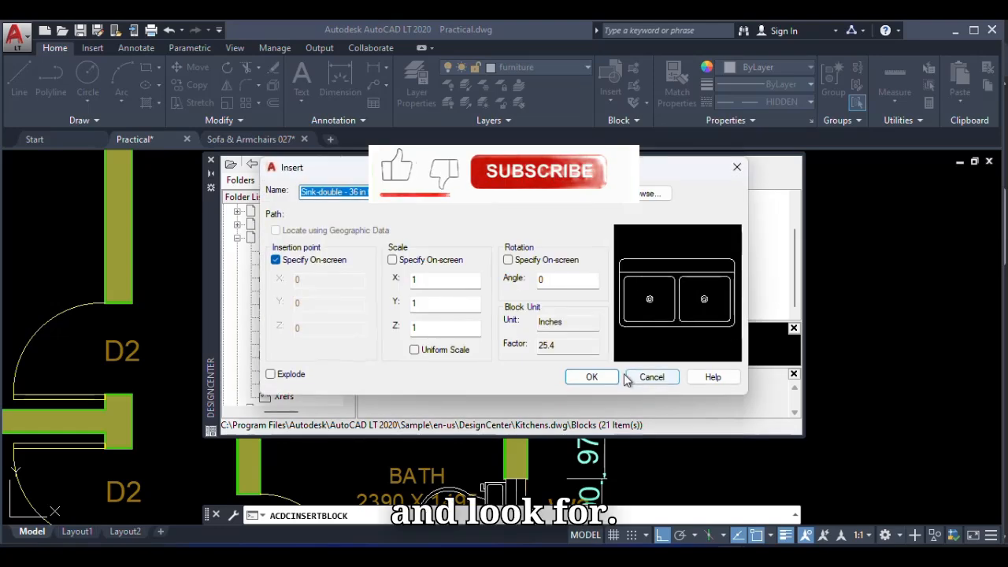
click(592, 377)
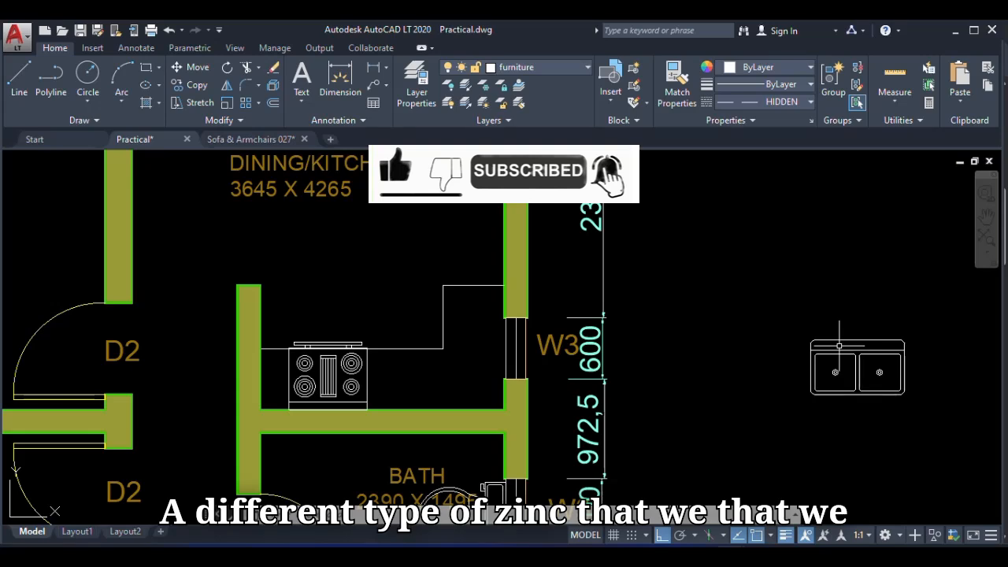
Rotate the double sink block 90° clockwise about its upper-left corner so its rear edge faces right
click(839, 346)
click(833, 355)
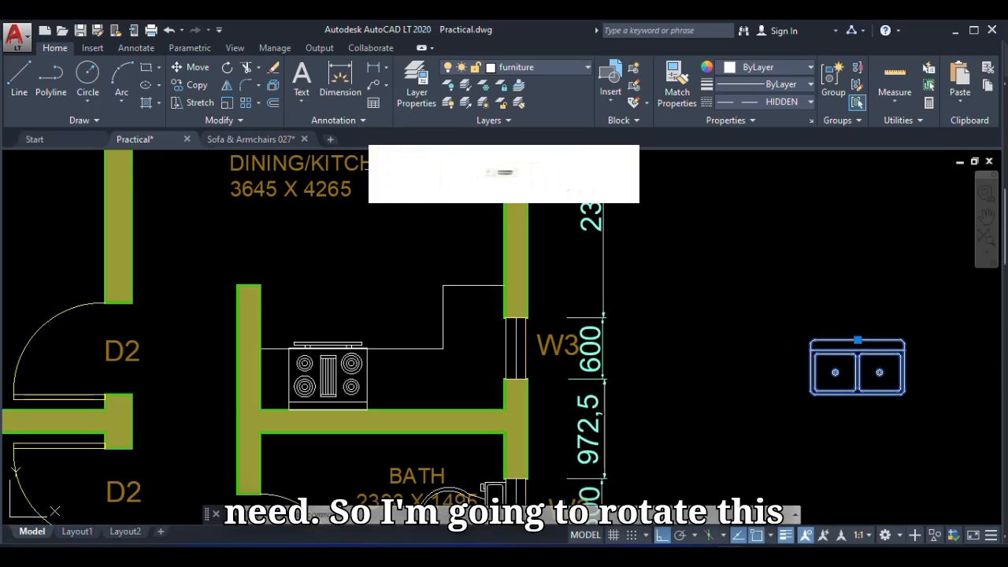
click(228, 69)
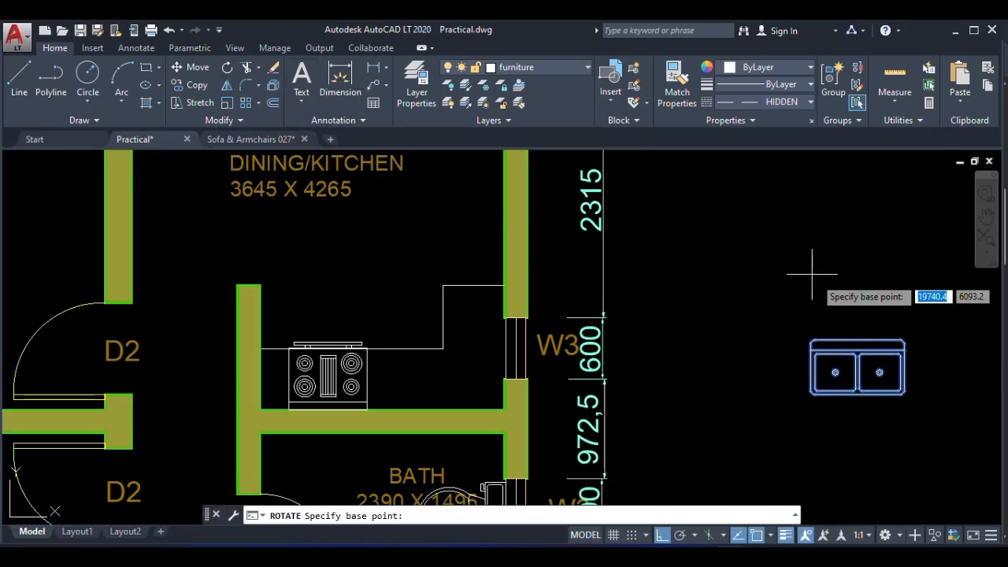
click(811, 348)
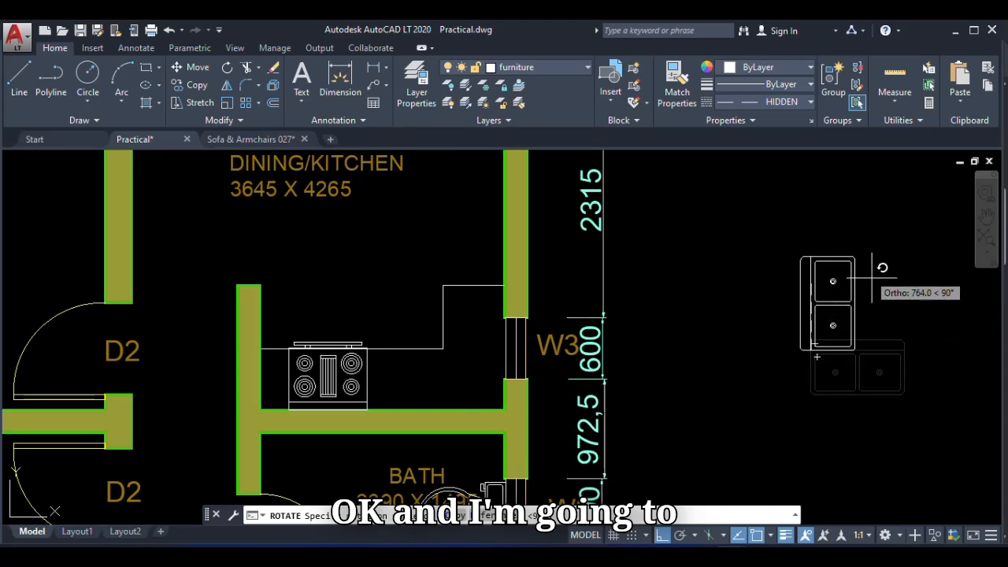
click(835, 434)
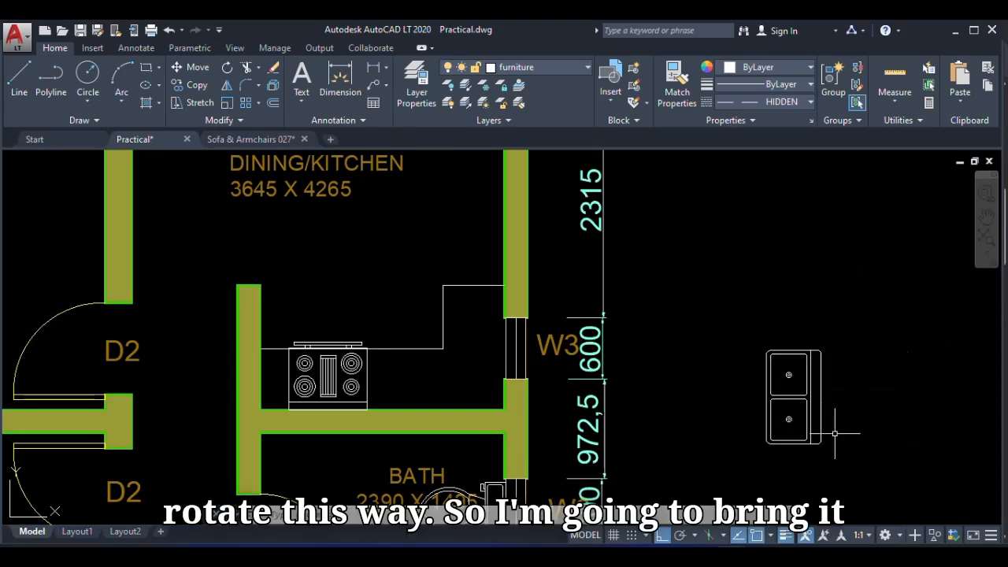
Move the sink by the midpoint of its rear edge, with Ortho turned off, onto the kitchen counter against window W3
click(815, 366)
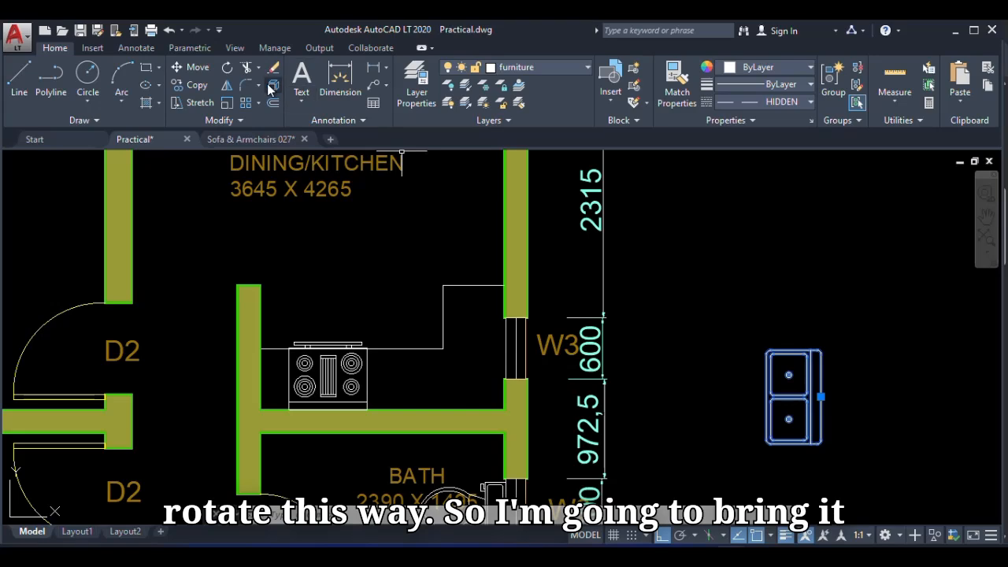
click(193, 67)
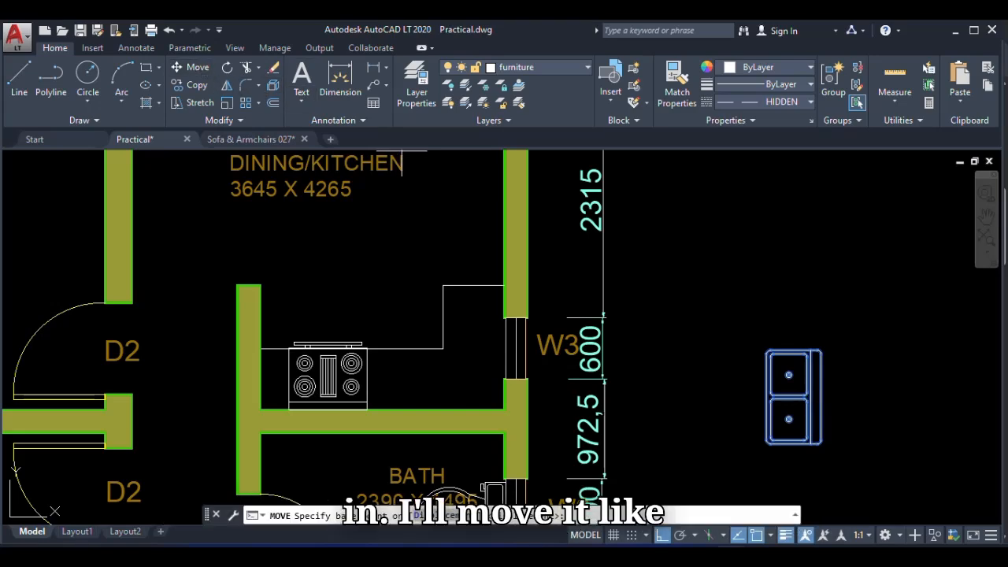
click(821, 399)
scroll(504, 337, up, 4)
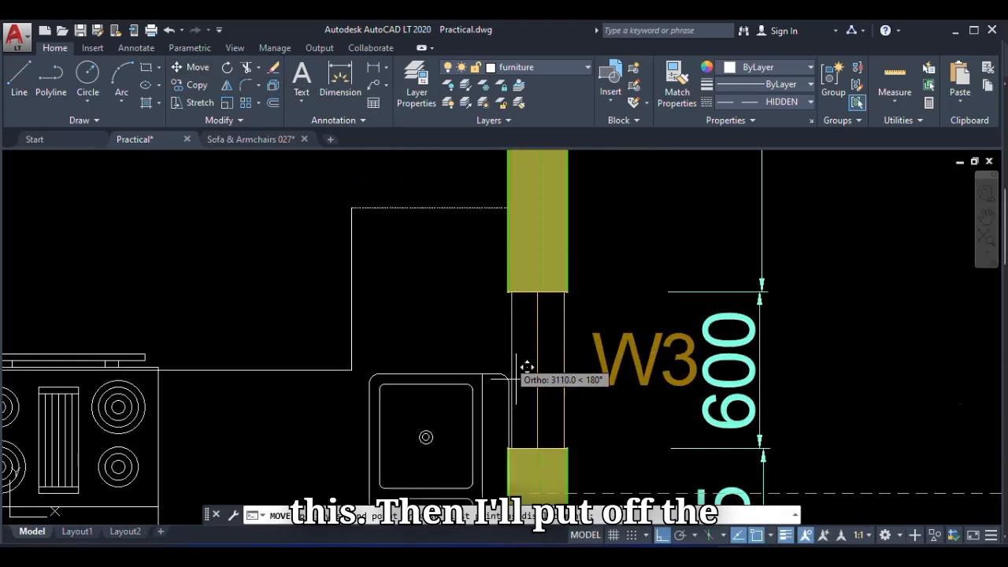
click(661, 535)
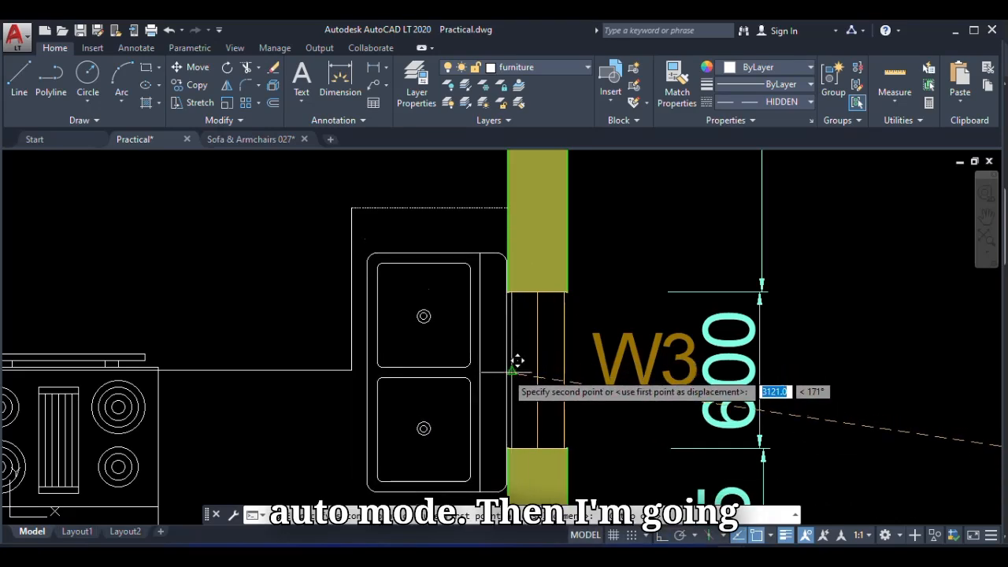
click(516, 362)
scroll(475, 330, down, 4)
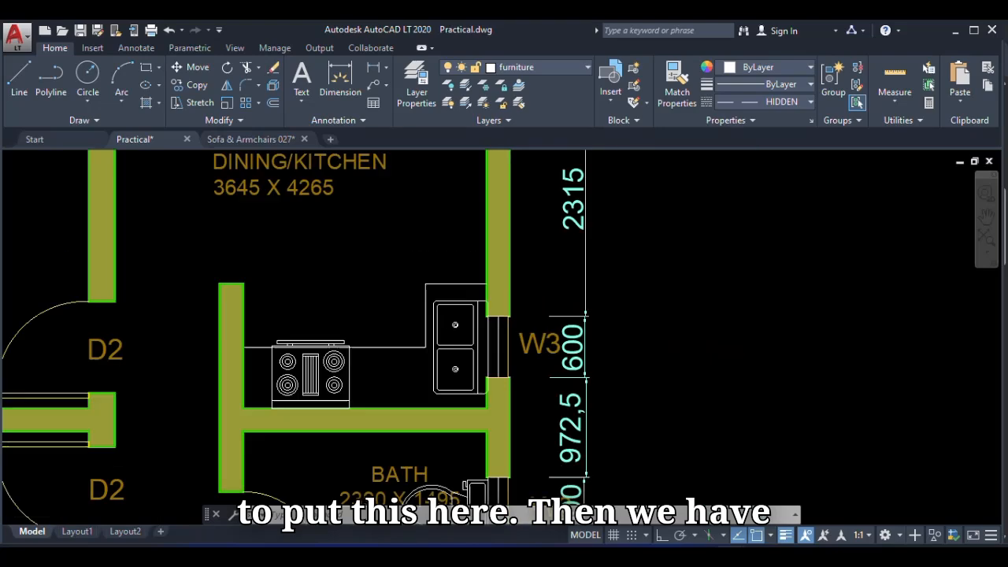
Open the 01-10-cad-blocks-net-tables drawing from the CAD blocks folder
scroll(472, 330, down, 2)
scroll(475, 385, down, 5)
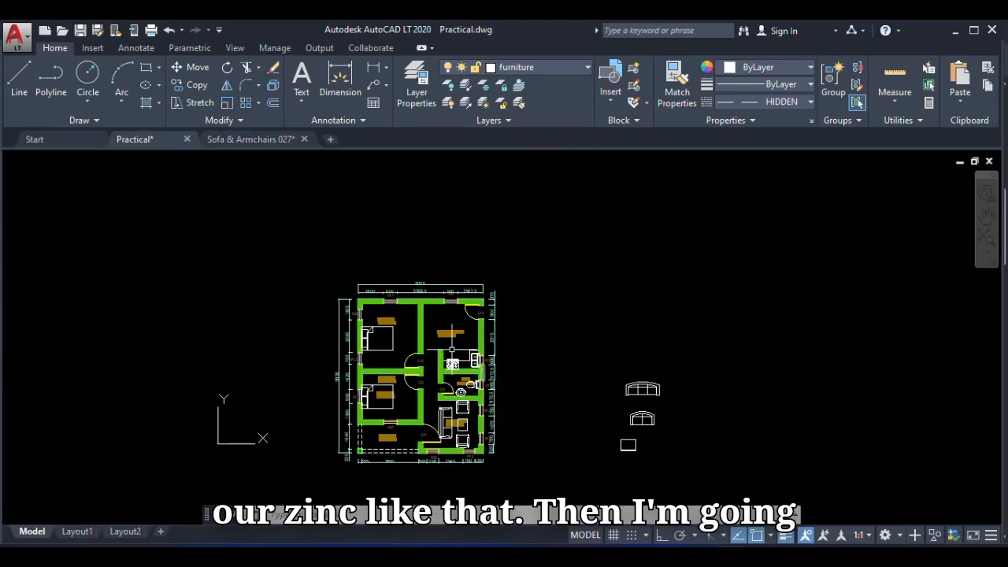
scroll(444, 337, up, 2)
scroll(470, 382, up, 2)
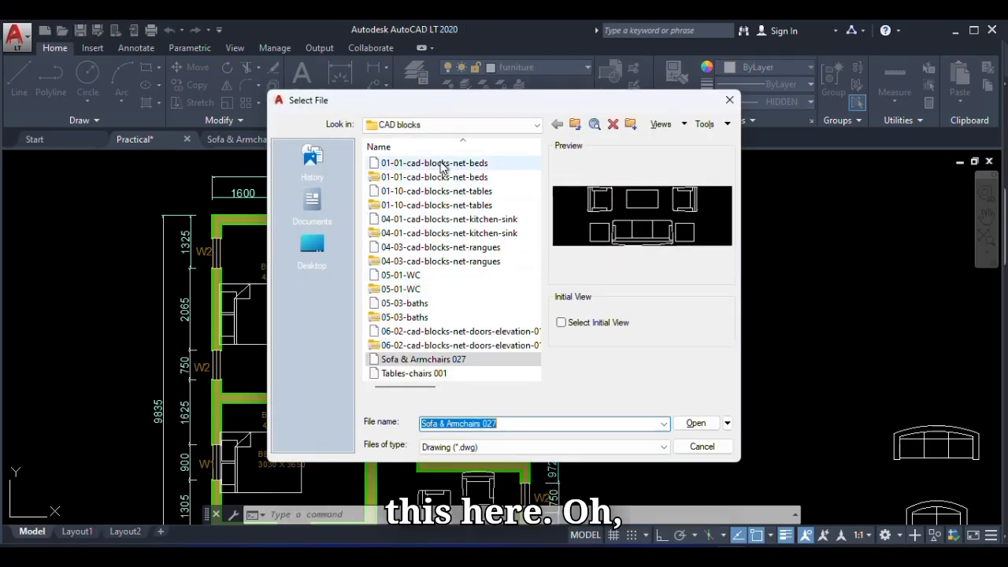
click(442, 164)
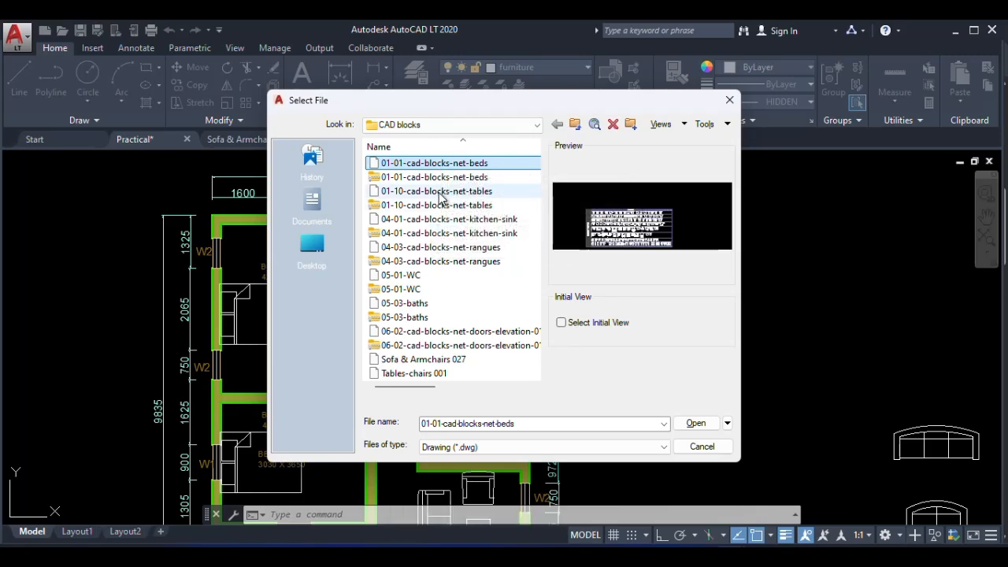
click(440, 192)
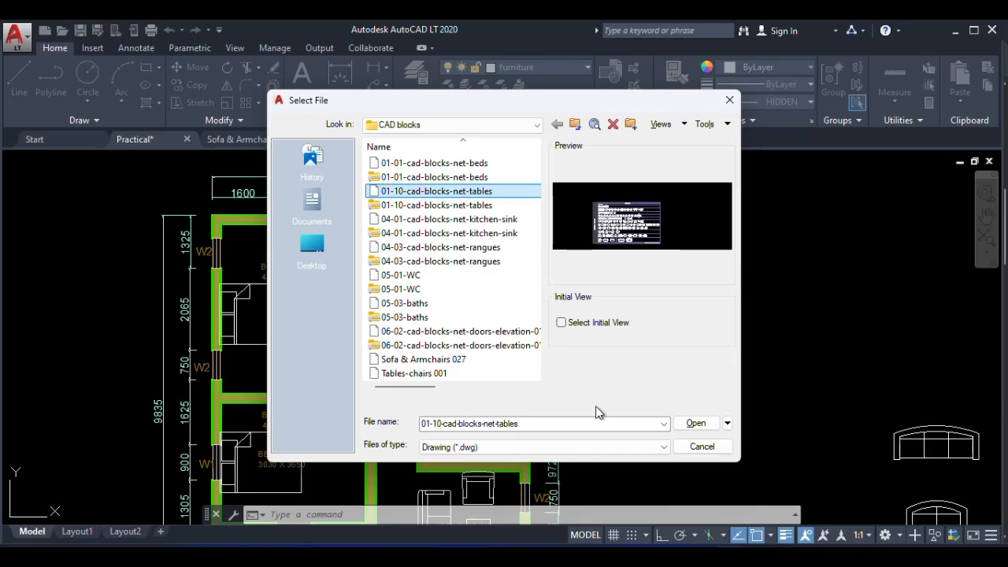
click(695, 423)
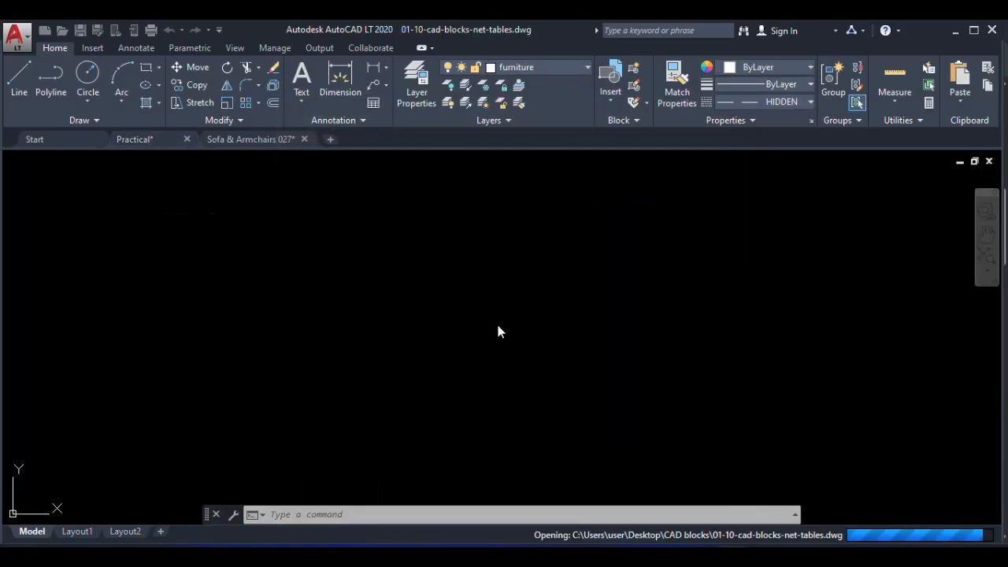
Copy a plain rectangular dining table with six chairs from the tables drawing to the clipboard
scroll(299, 342, up, 2)
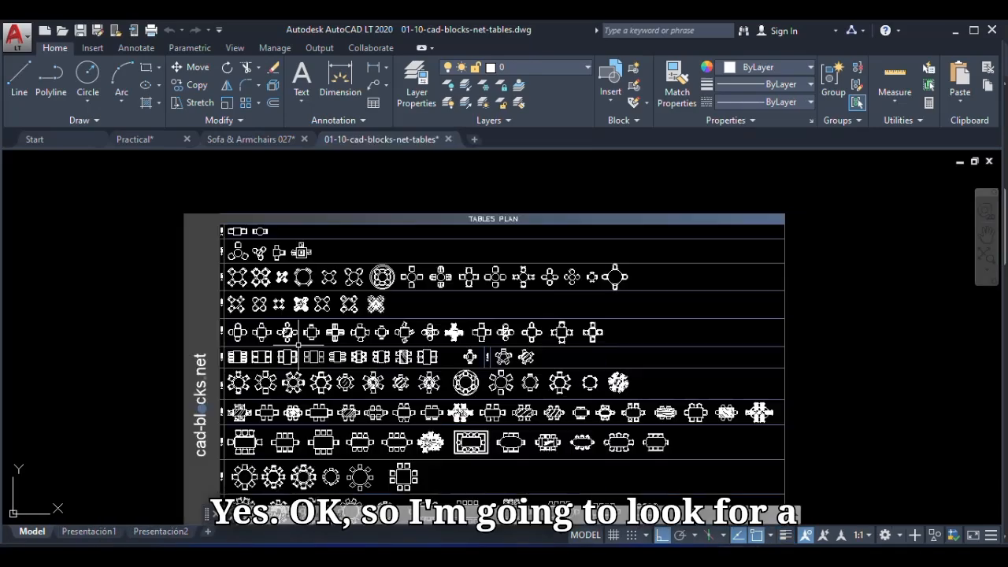
scroll(446, 265, down, 1)
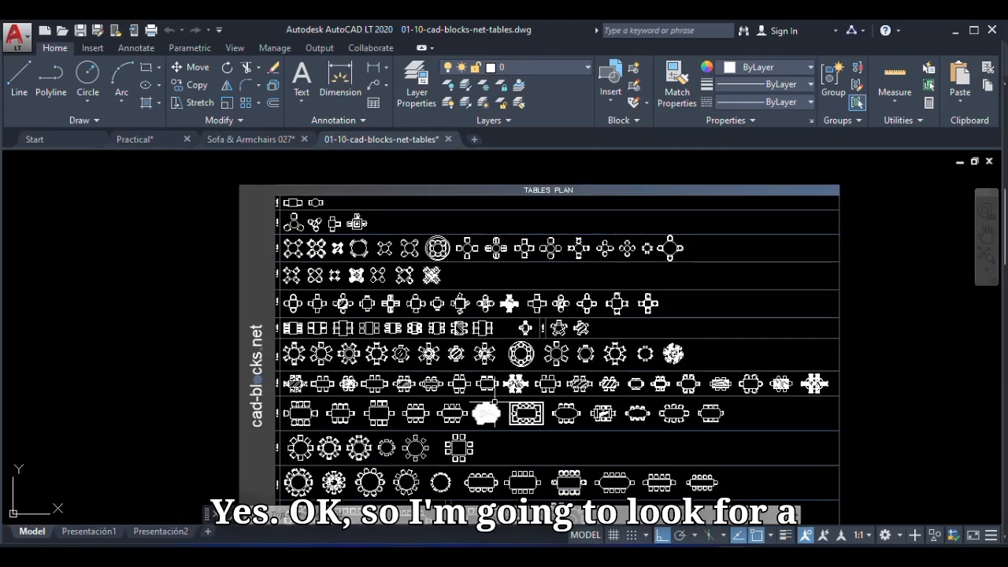
scroll(485, 390, up, 4)
scroll(478, 367, up, 4)
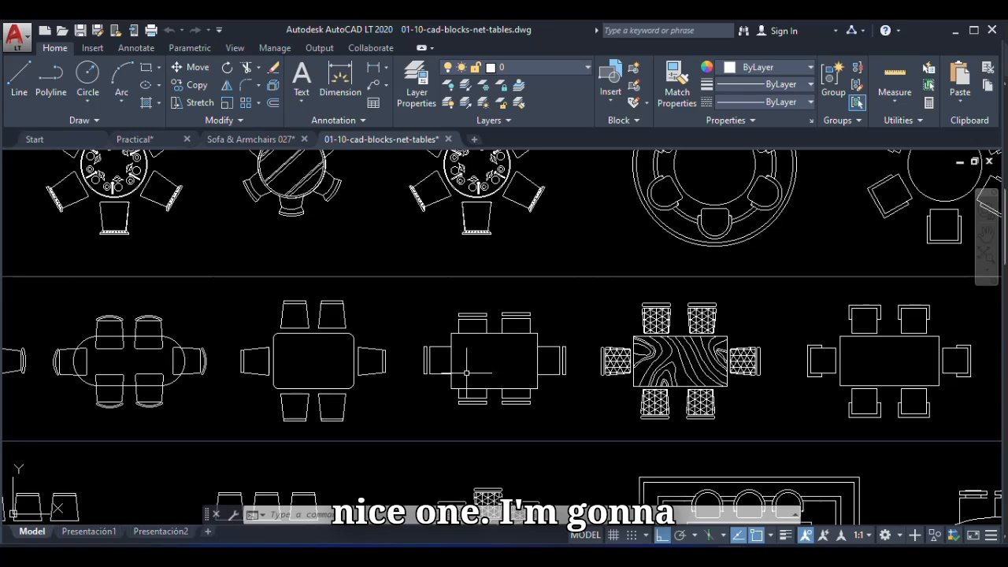
click(405, 297)
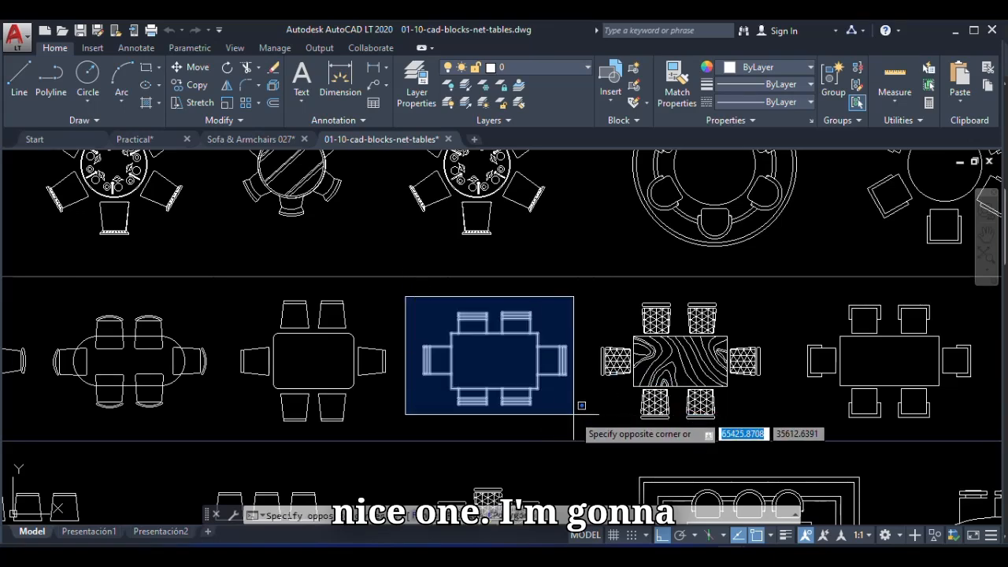
click(579, 413)
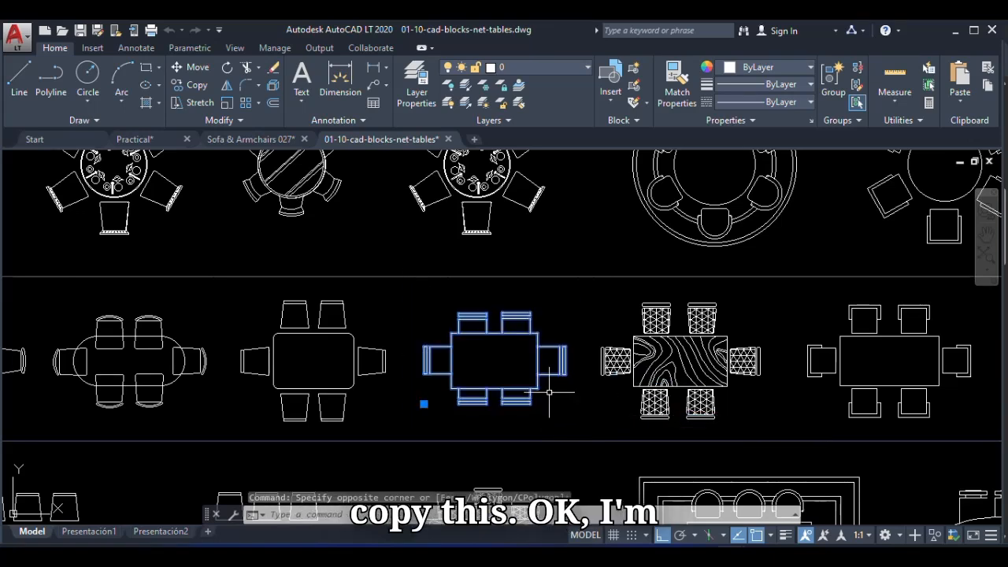
key(ctrl+c)
Switch to Practical.dwg and paste the six-chair dining table into the upper part of the dining/kitchen room
click(132, 139)
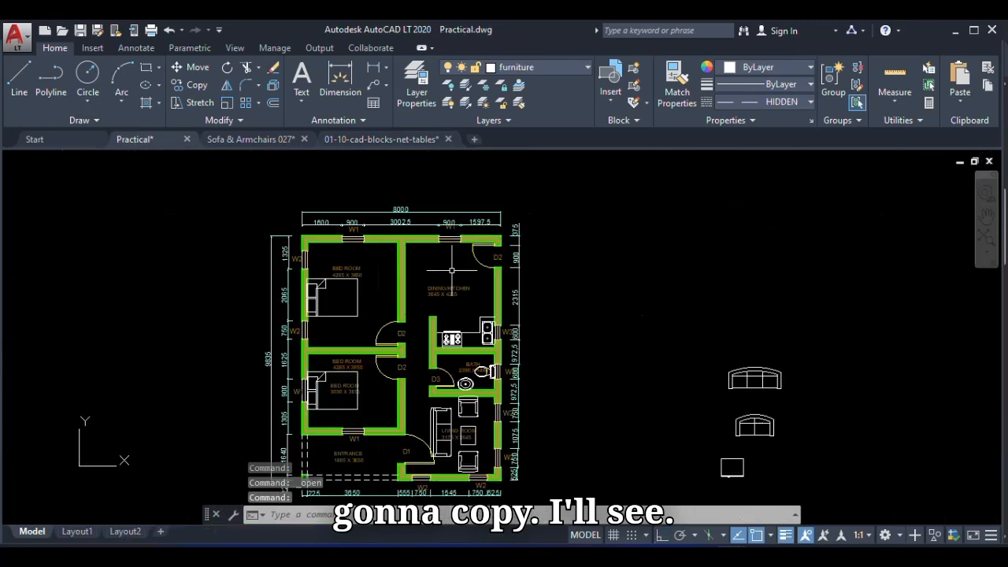
key(ctrl+v)
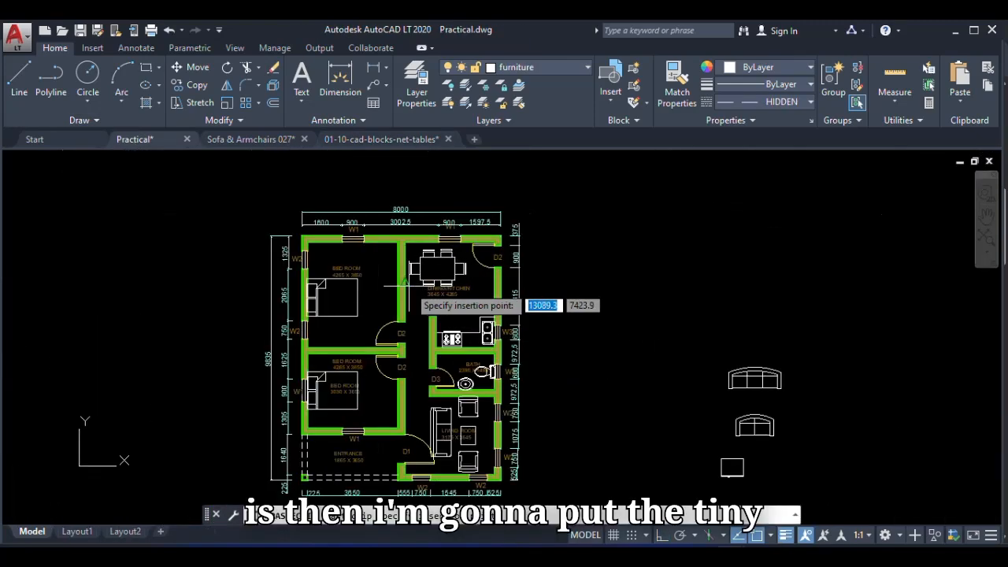
scroll(413, 288, up, 2)
scroll(535, 288, up, 2)
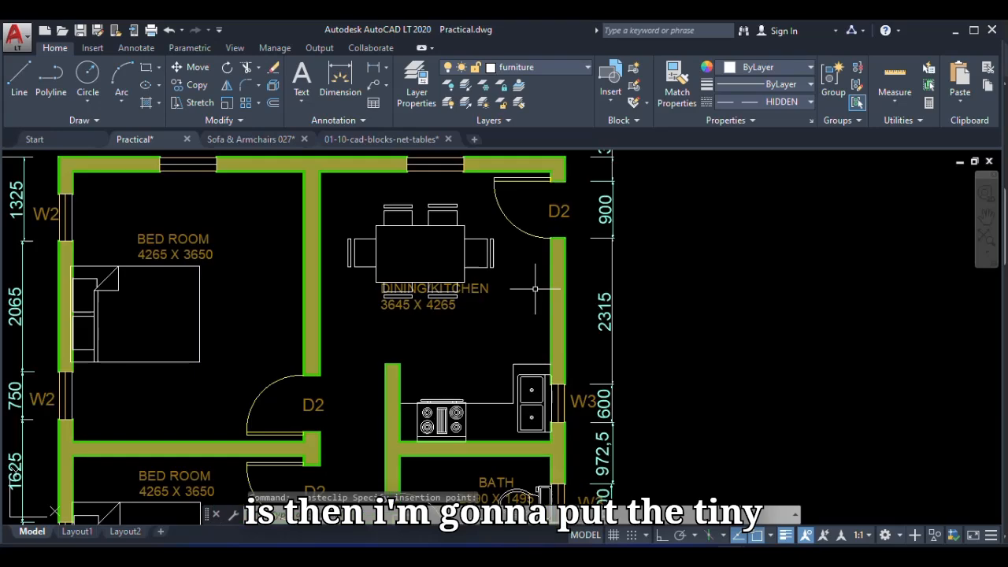
Move the DINING/KITCHEN 3645 X 4265 label into the free space just below the dining table and clear the selection
click(497, 288)
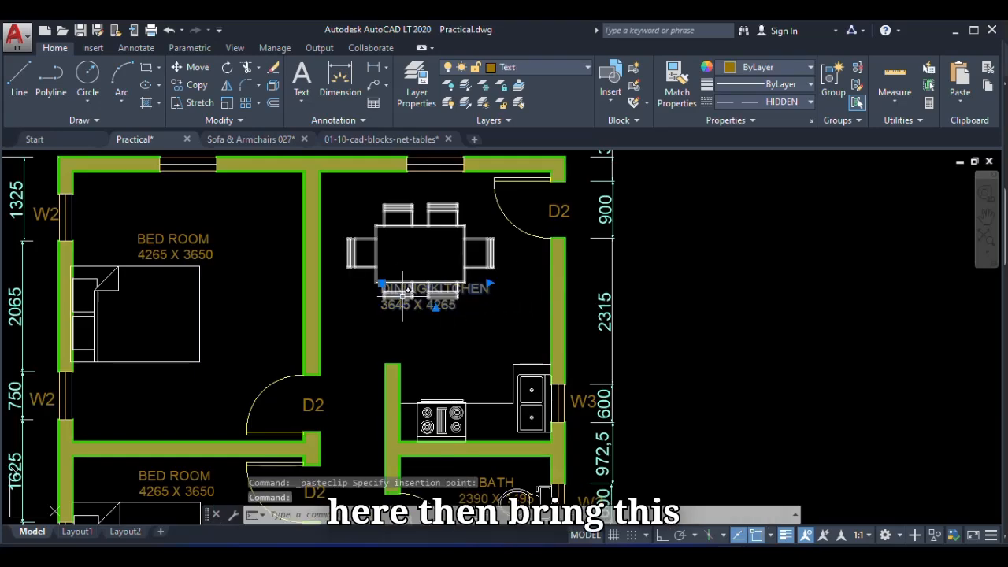
click(383, 282)
click(382, 282)
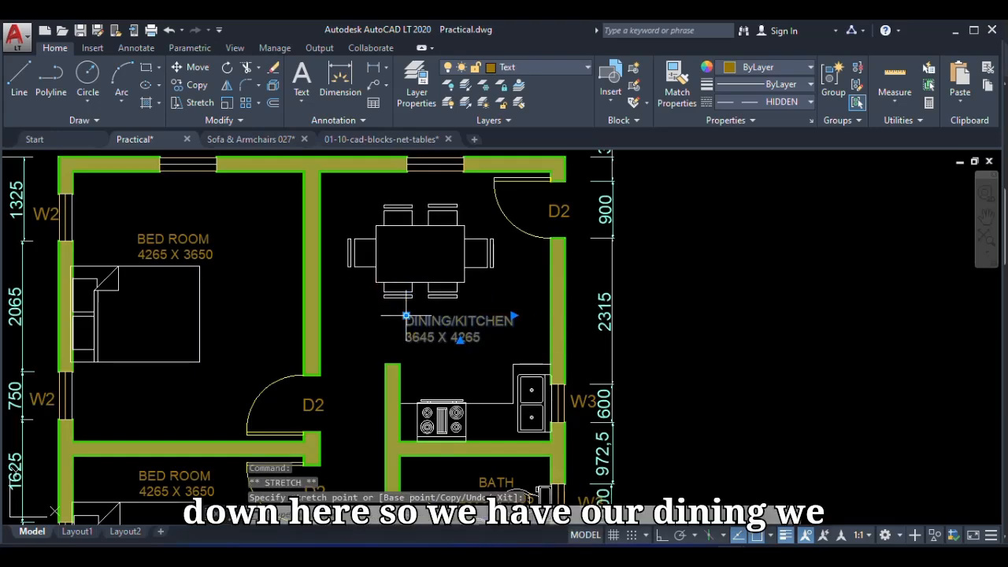
scroll(427, 322, down, 5)
scroll(483, 338, up, 2)
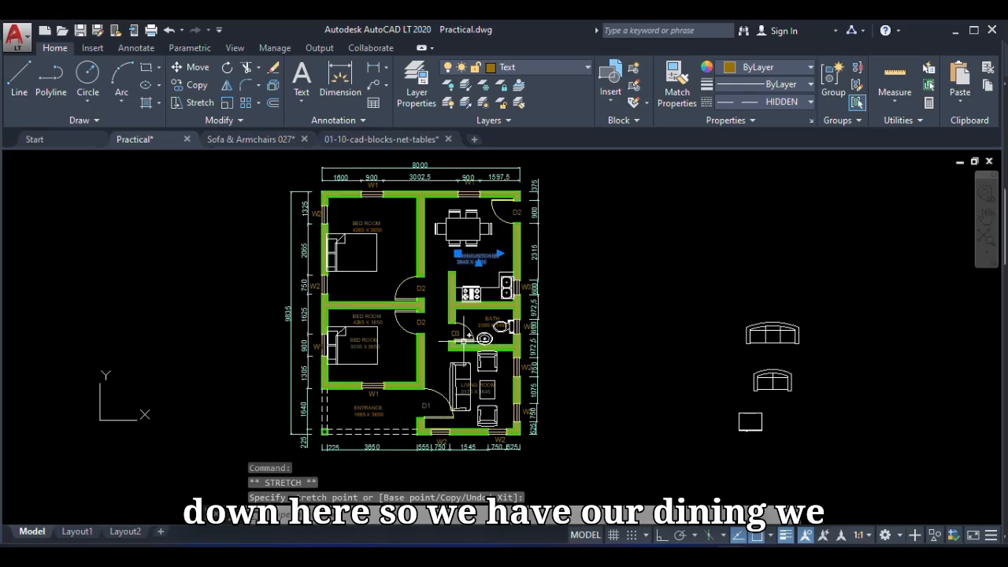
scroll(482, 338, up, 3)
scroll(477, 345, down, 3)
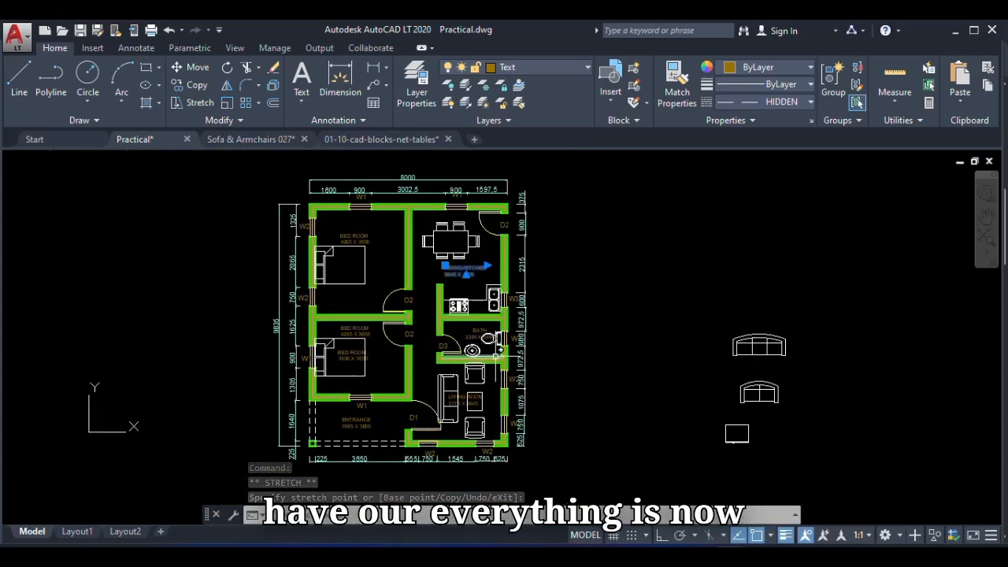
right_click(505, 364)
key(Escape)
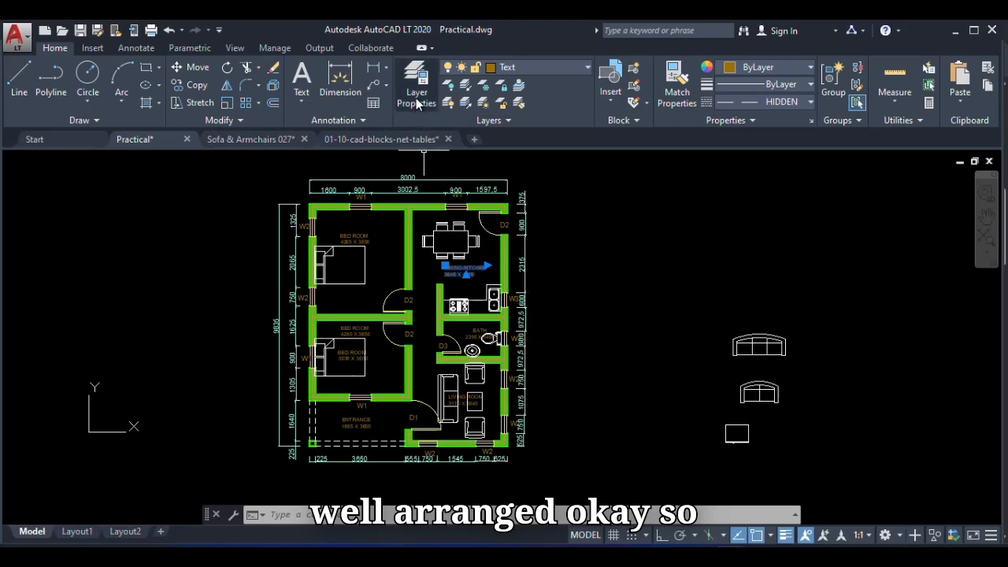
click(608, 299)
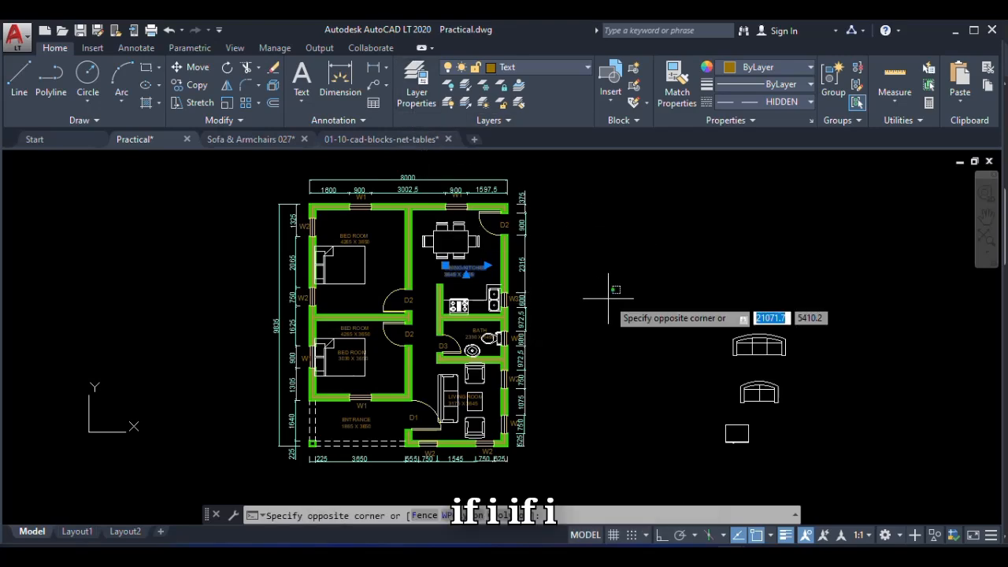
click(594, 241)
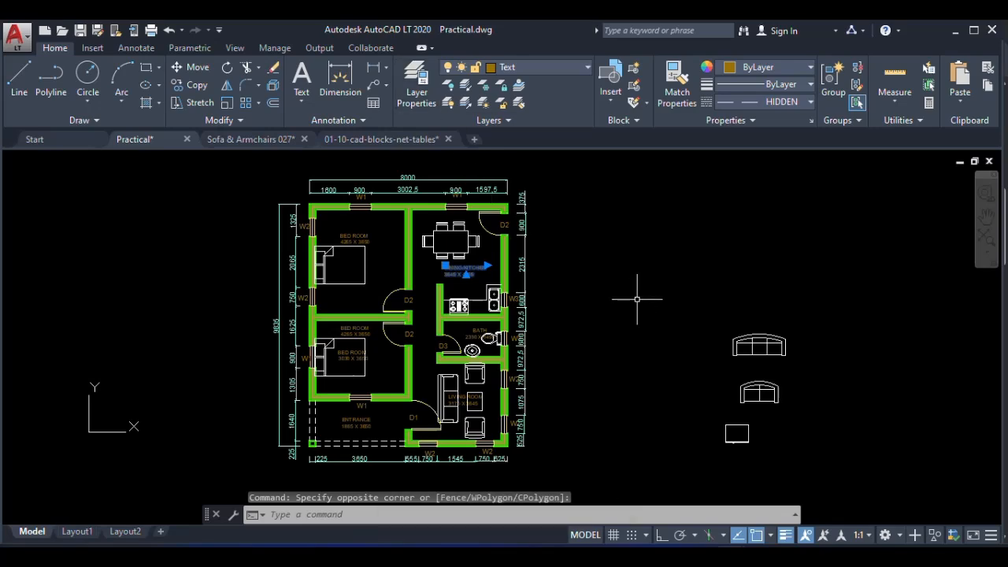
key(Escape)
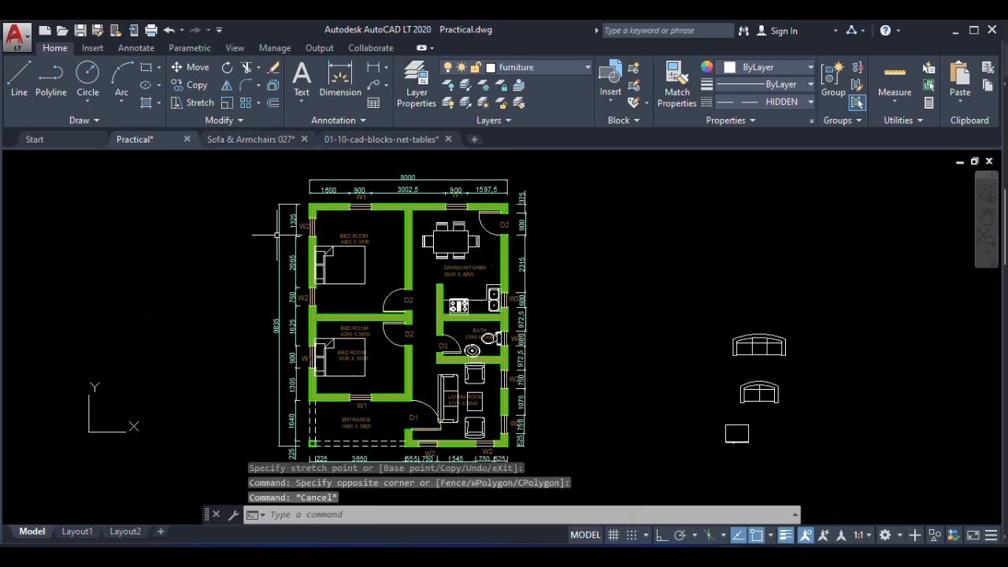
Turn the furniture layer off and back on in the Layer Properties Manager, then close the manager
click(409, 100)
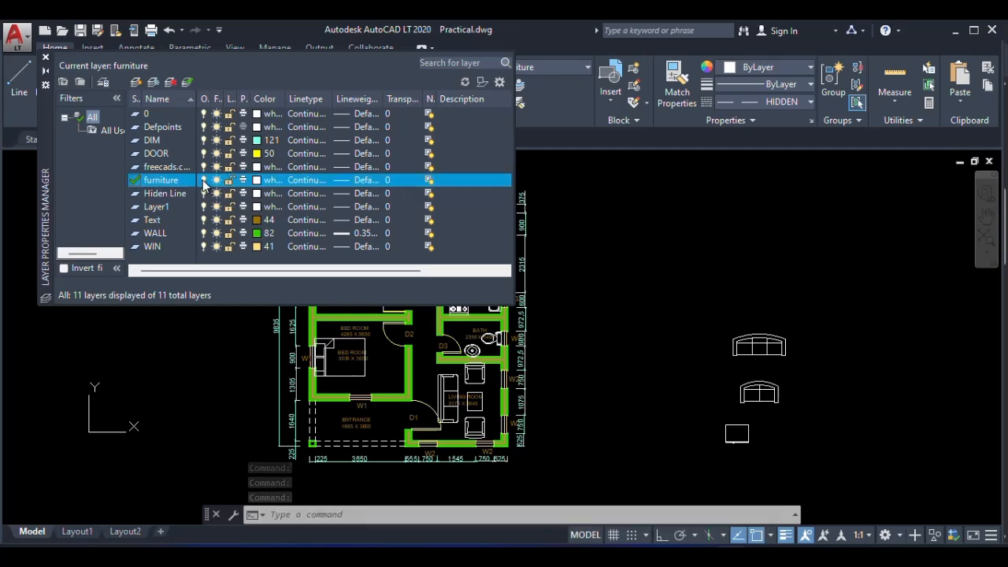
click(203, 180)
click(421, 268)
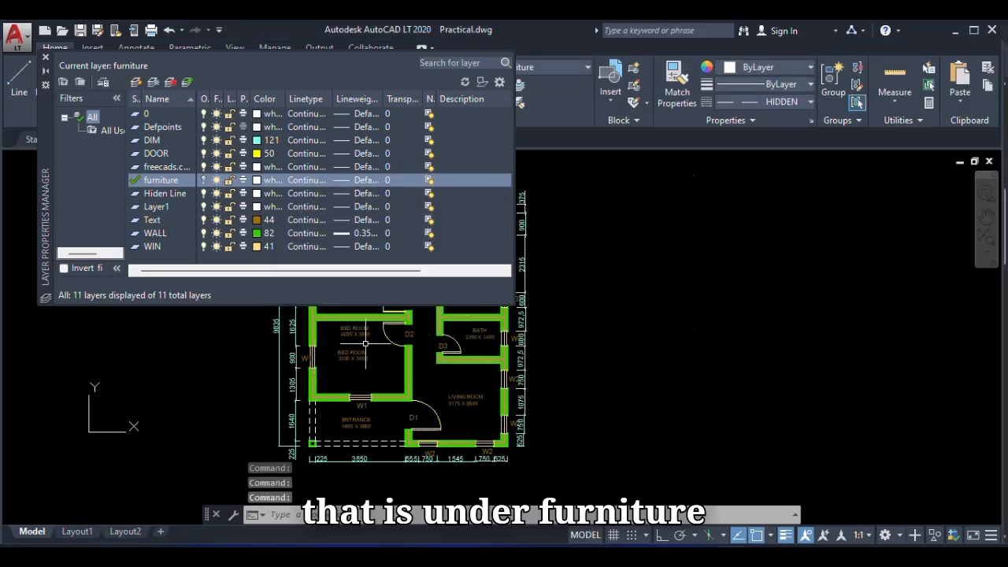
click(203, 180)
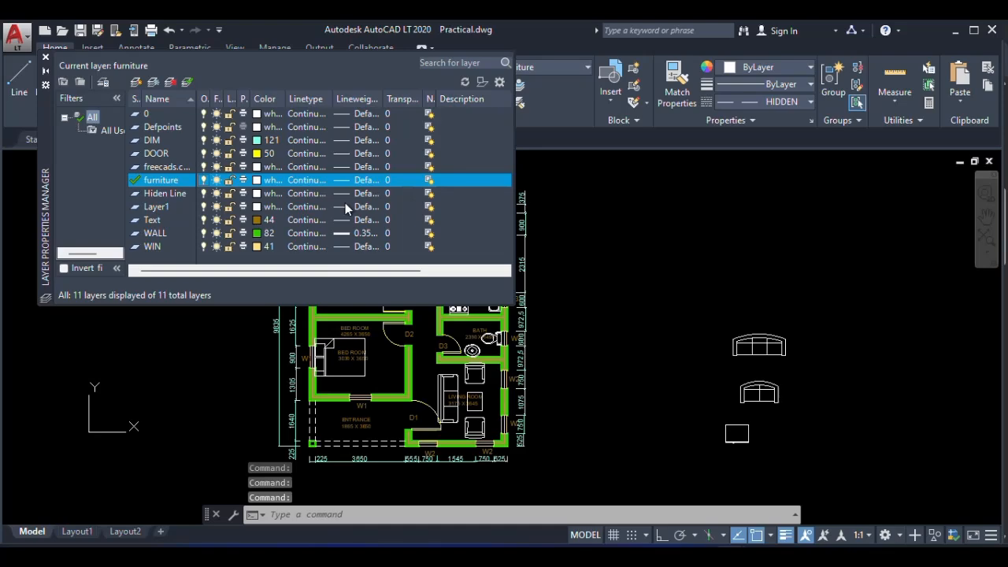
click(45, 58)
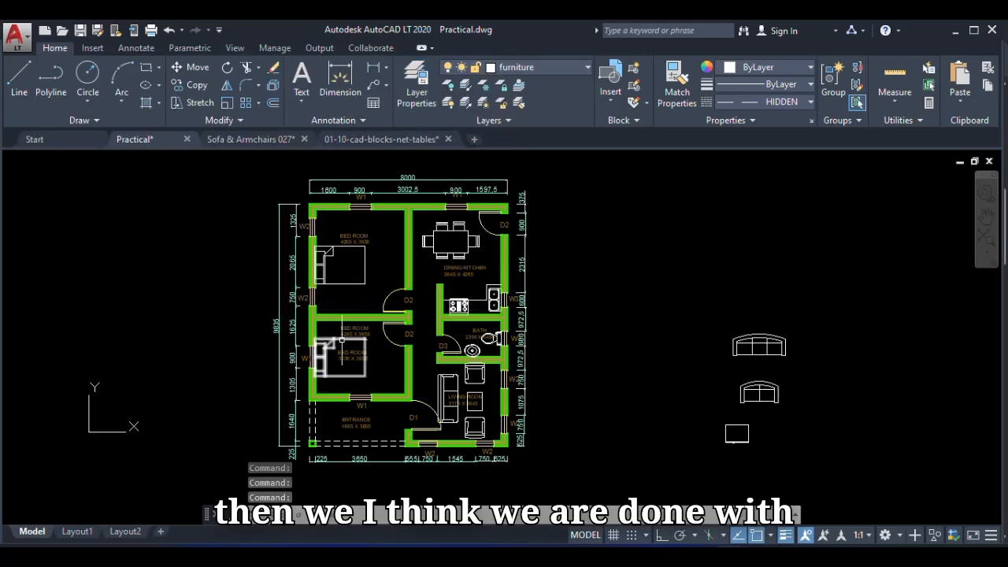
scroll(345, 405, up, 3)
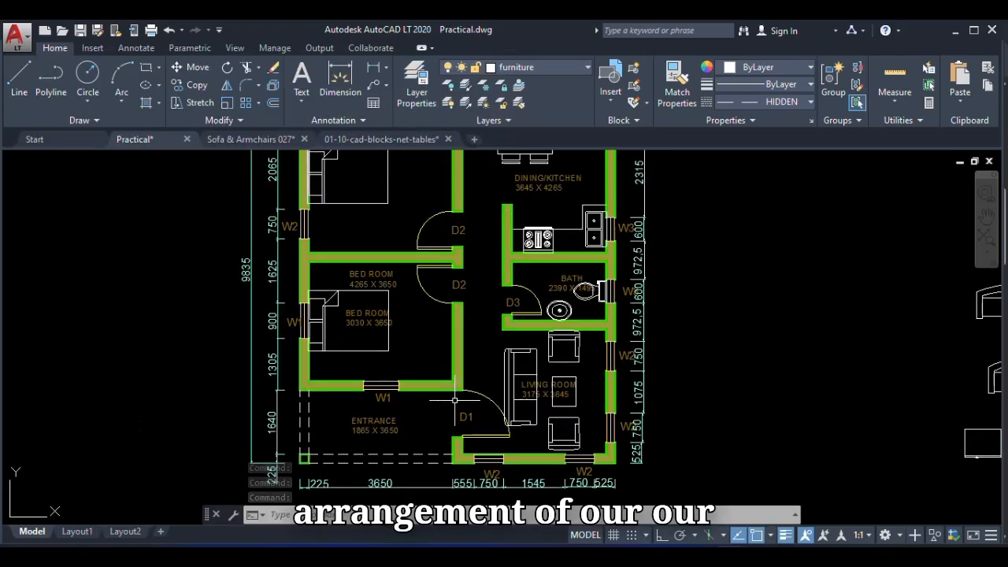
scroll(471, 403, down, 3)
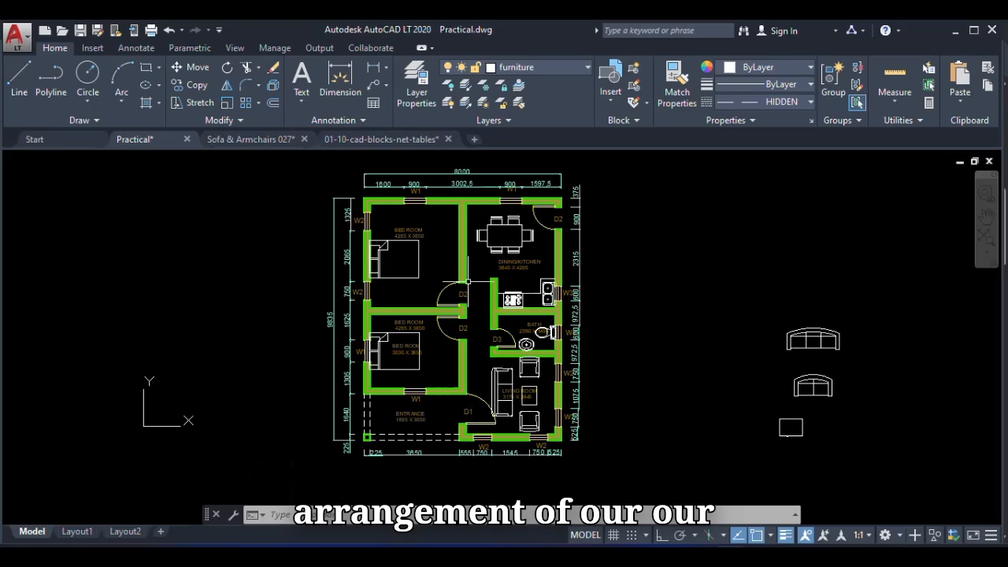
scroll(466, 268, up, 2)
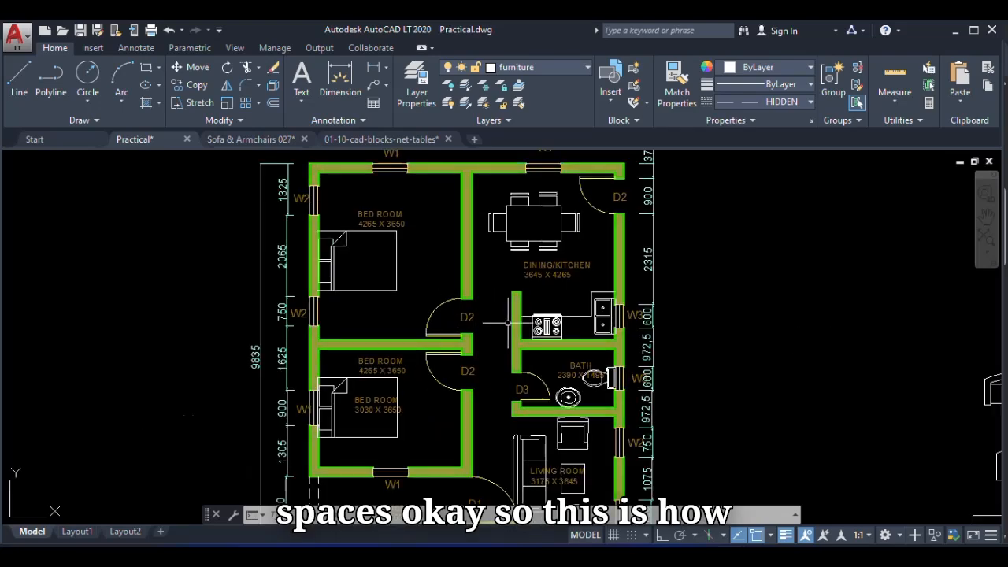
scroll(507, 323, down, 2)
scroll(539, 469, up, 2)
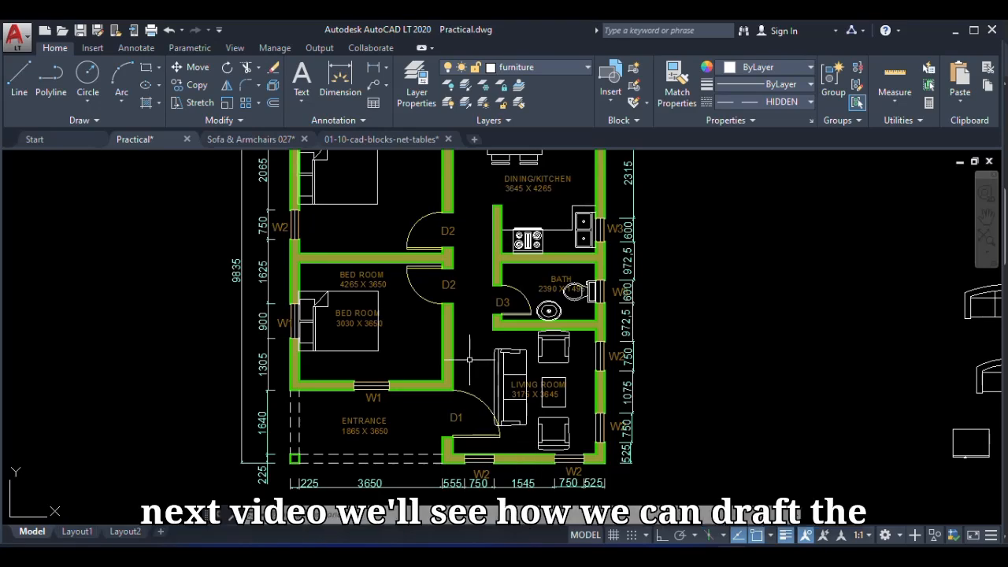
scroll(469, 355, down, 2)
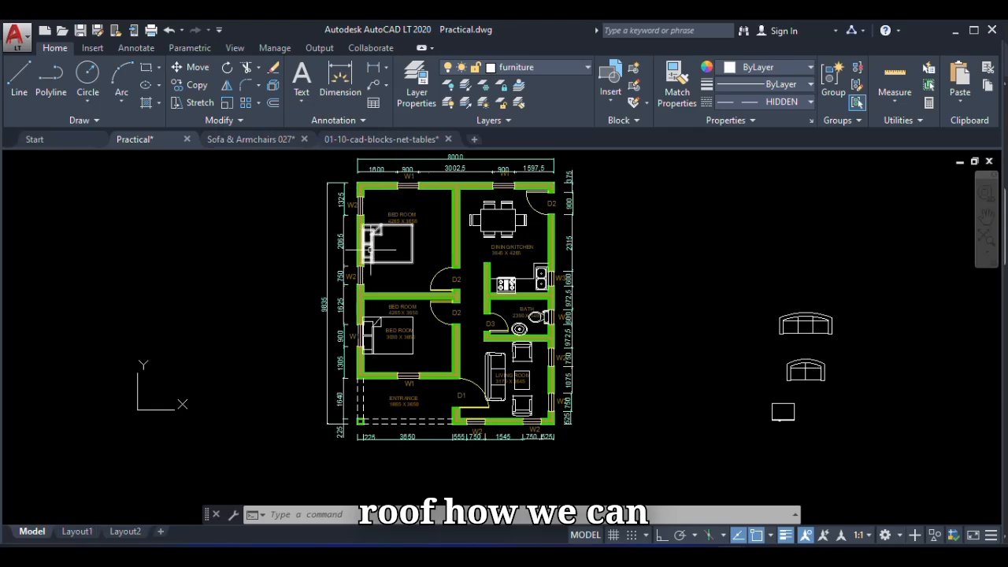
mouse_move(501, 336)
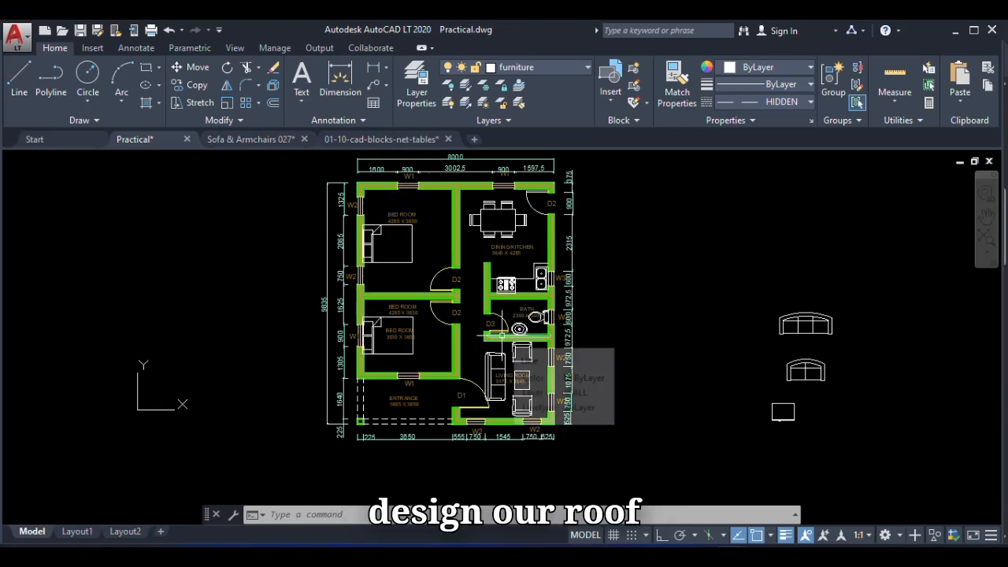